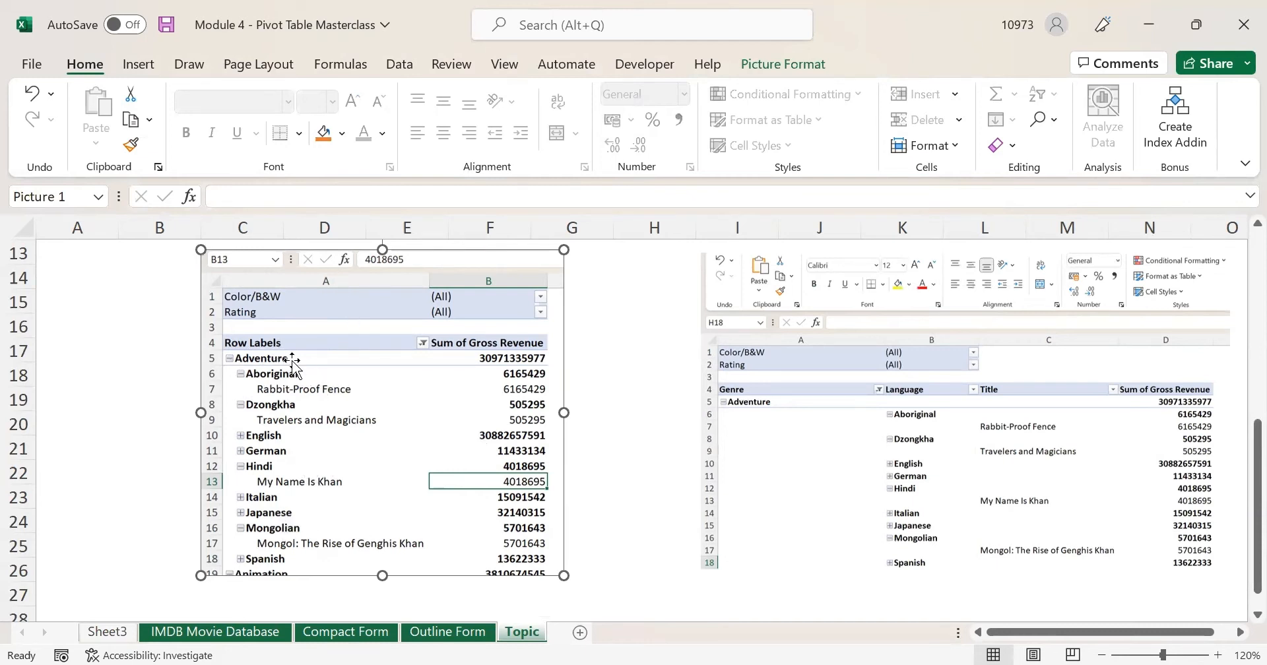
# - Examine the Compact Form description on the Topic sheet together with its sample pivot table picture
pyautogui.scroll(2, 380, 508)
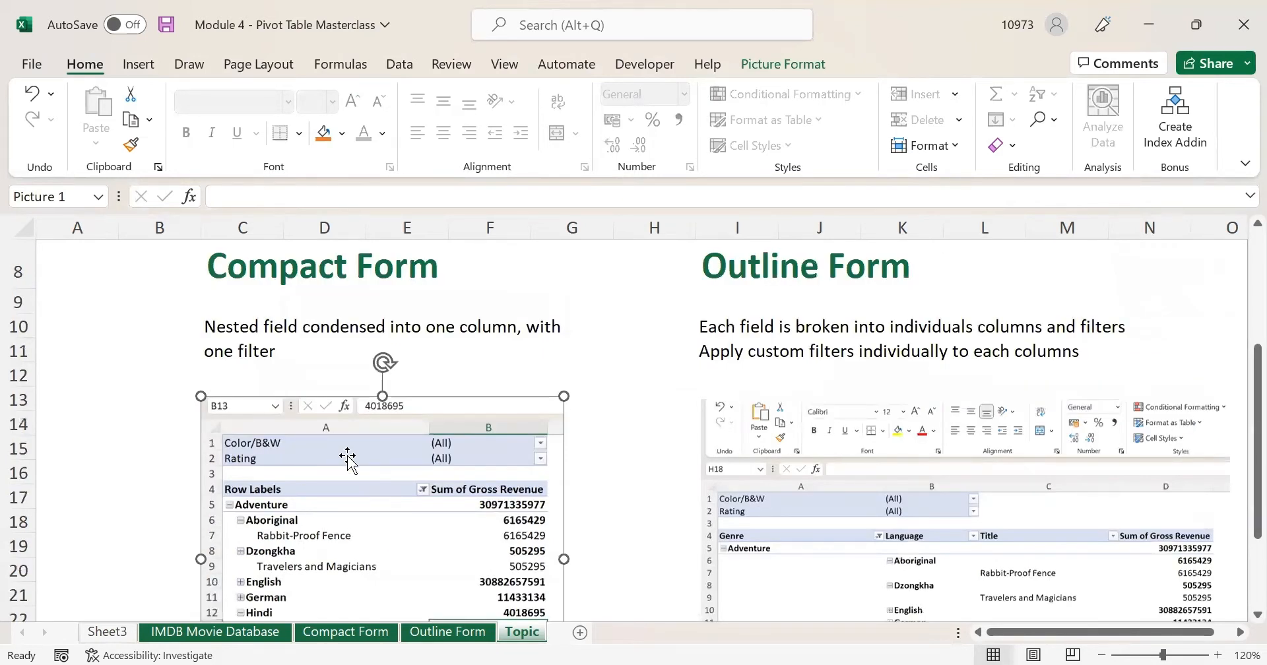
pyautogui.click(238, 324)
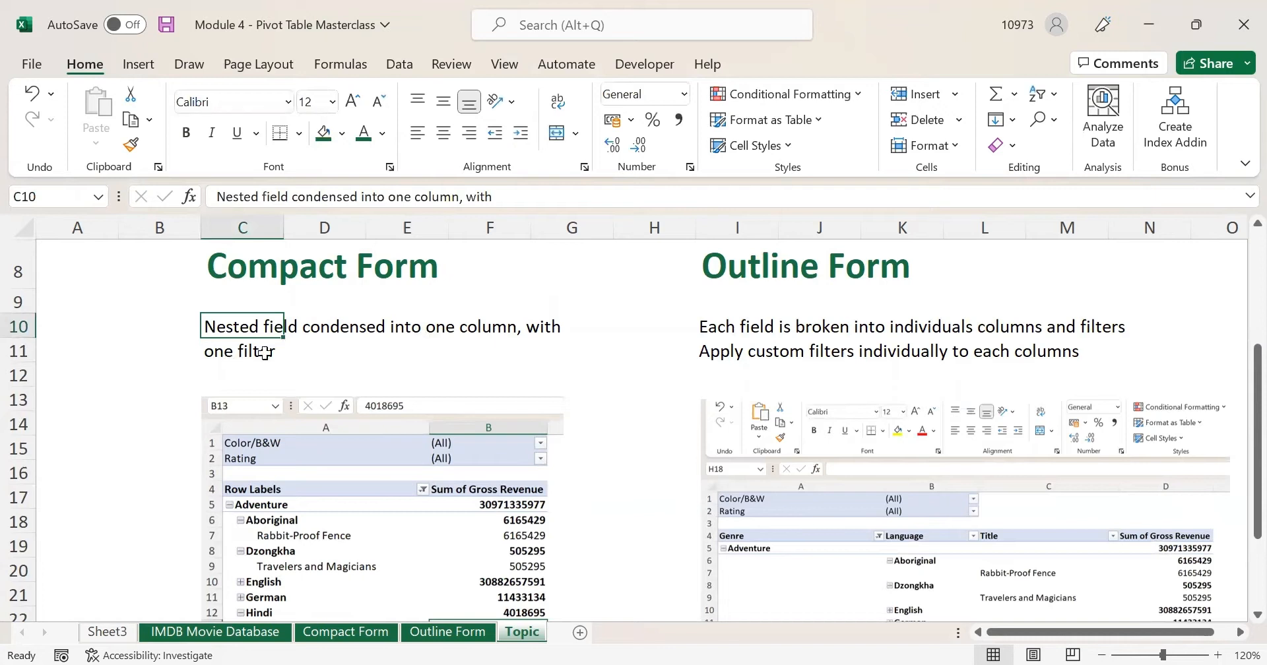
pyautogui.scroll(-2, 363, 461)
pyautogui.click(362, 461)
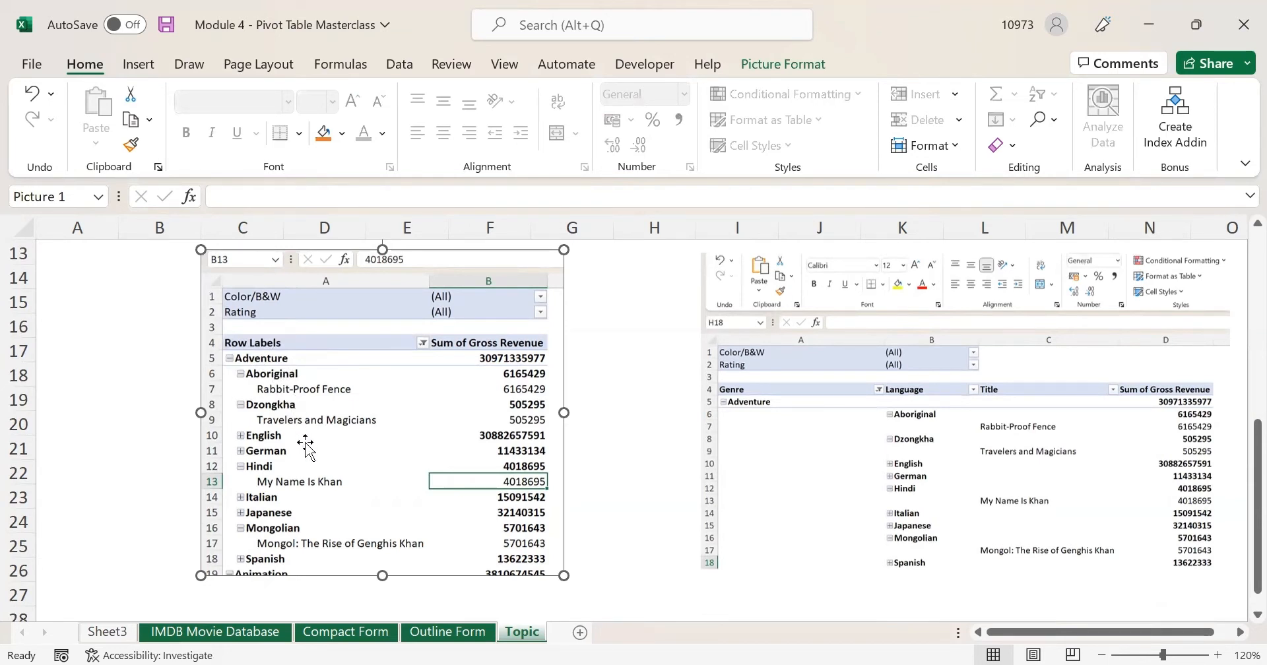
pyautogui.scroll(2, 306, 445)
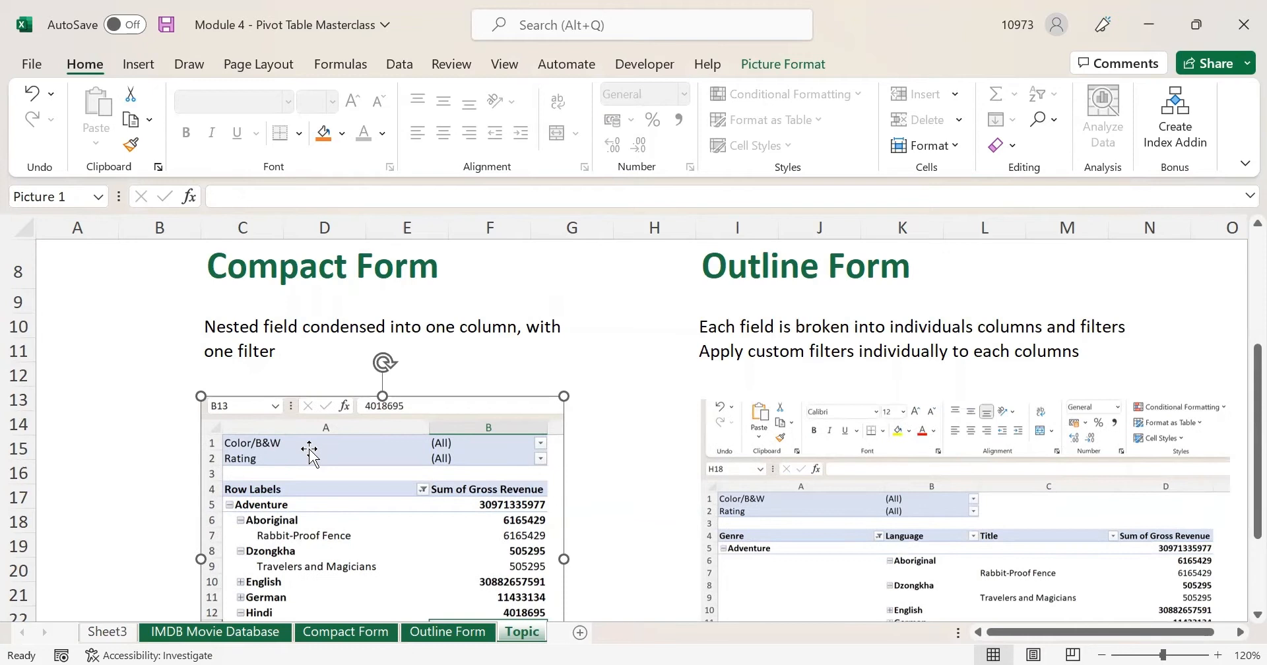
# - Examine the Outline Form description and sample picture, comparing its columns and filters with the Compact Form sample
pyautogui.click(790, 525)
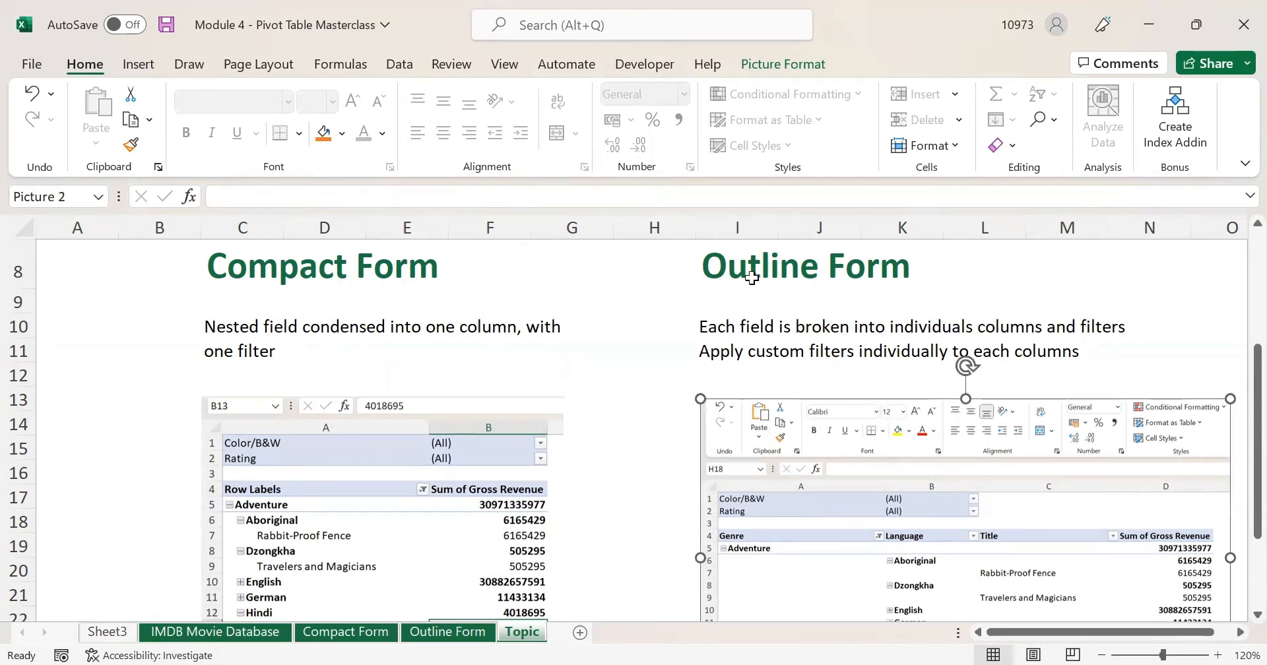
pyautogui.scroll(-2, 885, 416)
pyautogui.scroll(1, 885, 415)
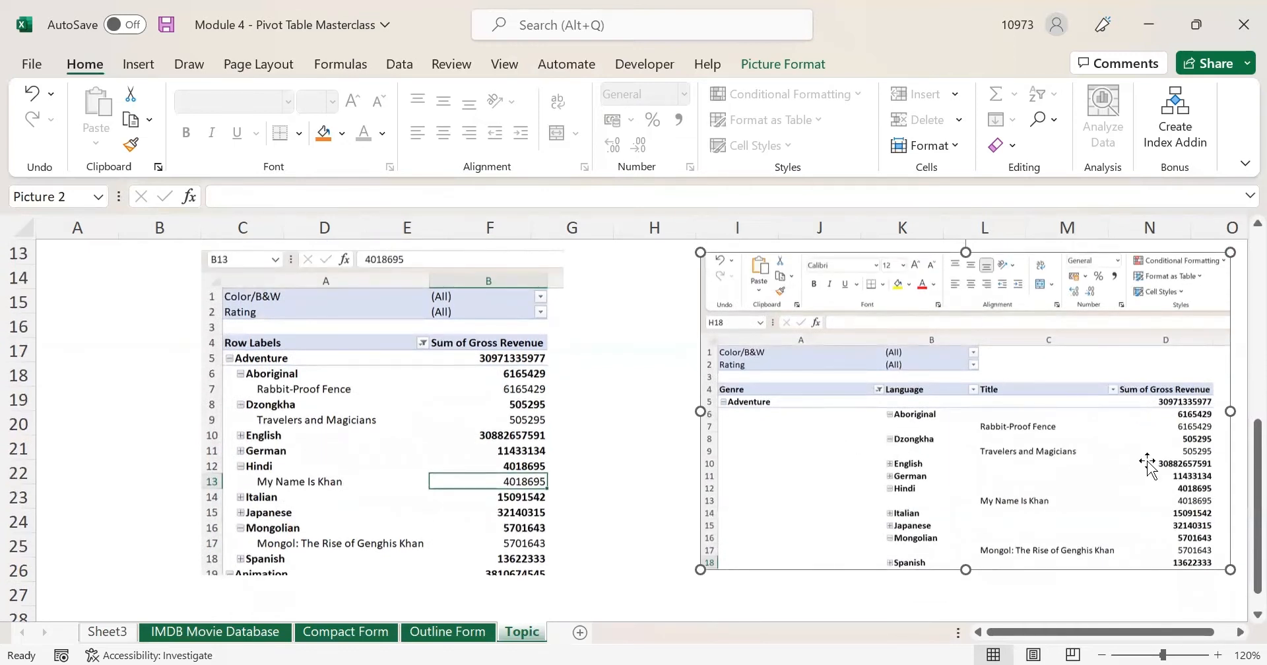
pyautogui.moveTo(1184, 632); pyautogui.dragTo(1198, 623)
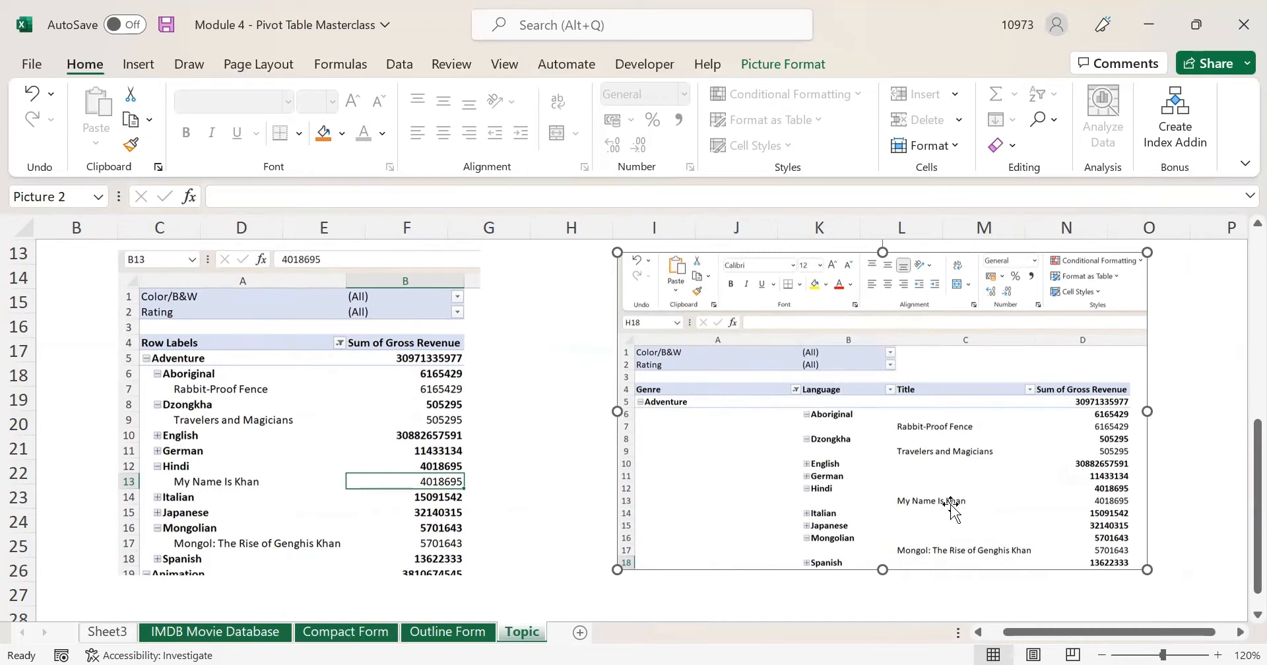
pyautogui.scroll(1, 951, 498)
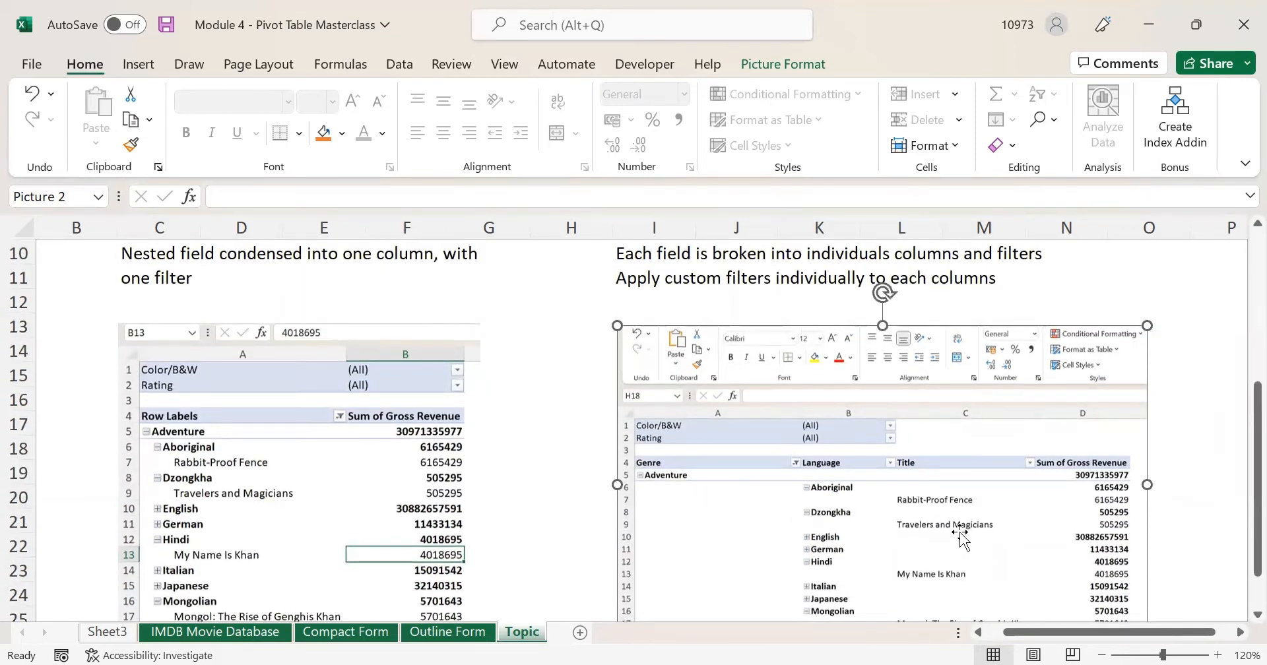
pyautogui.scroll(-1, 964, 535)
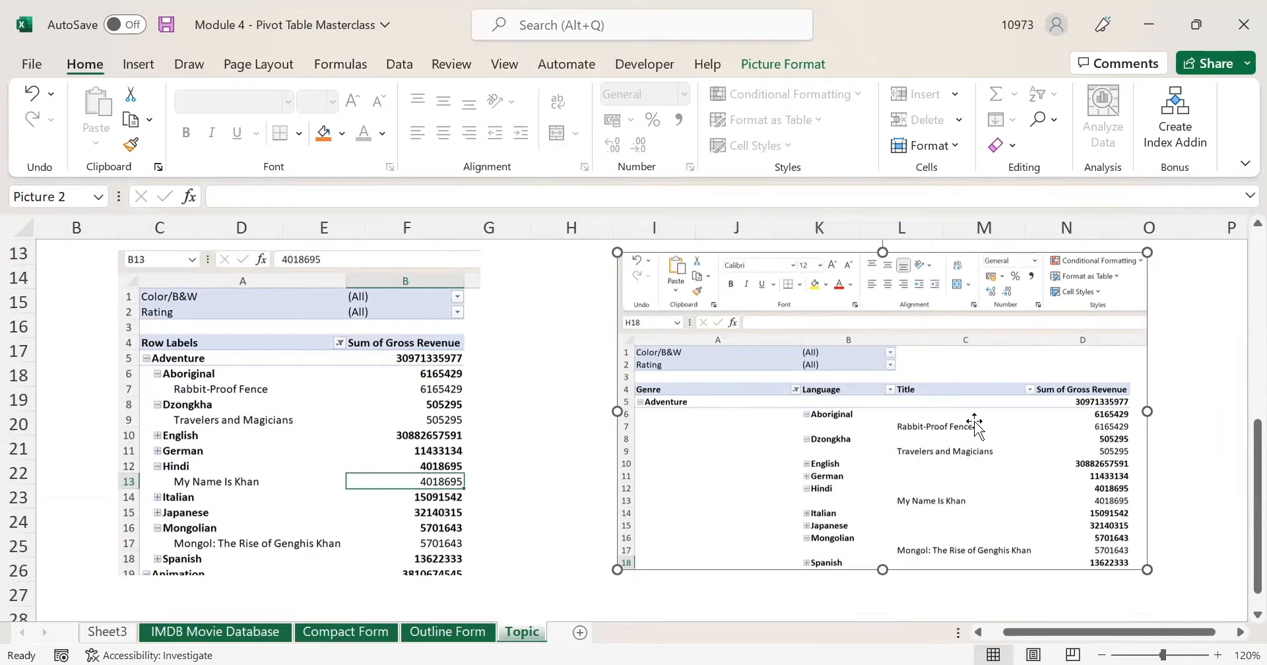
pyautogui.scroll(1, 976, 424)
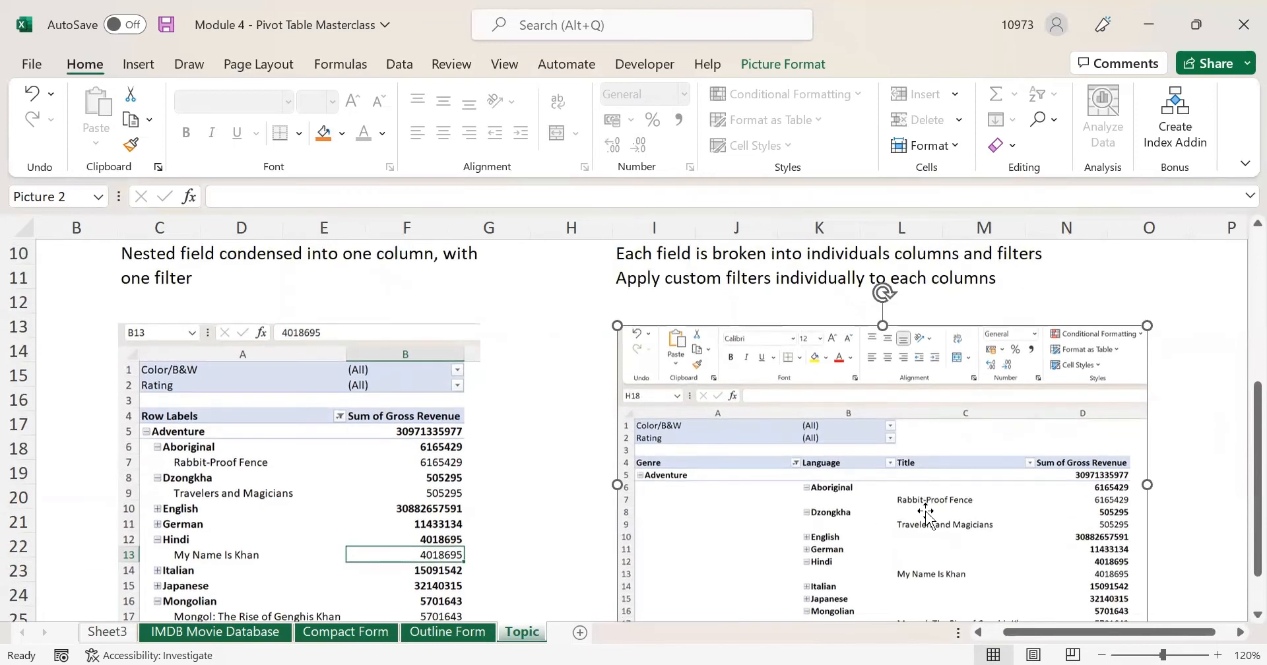
pyautogui.scroll(-1, 937, 526)
pyautogui.scroll(2, 815, 482)
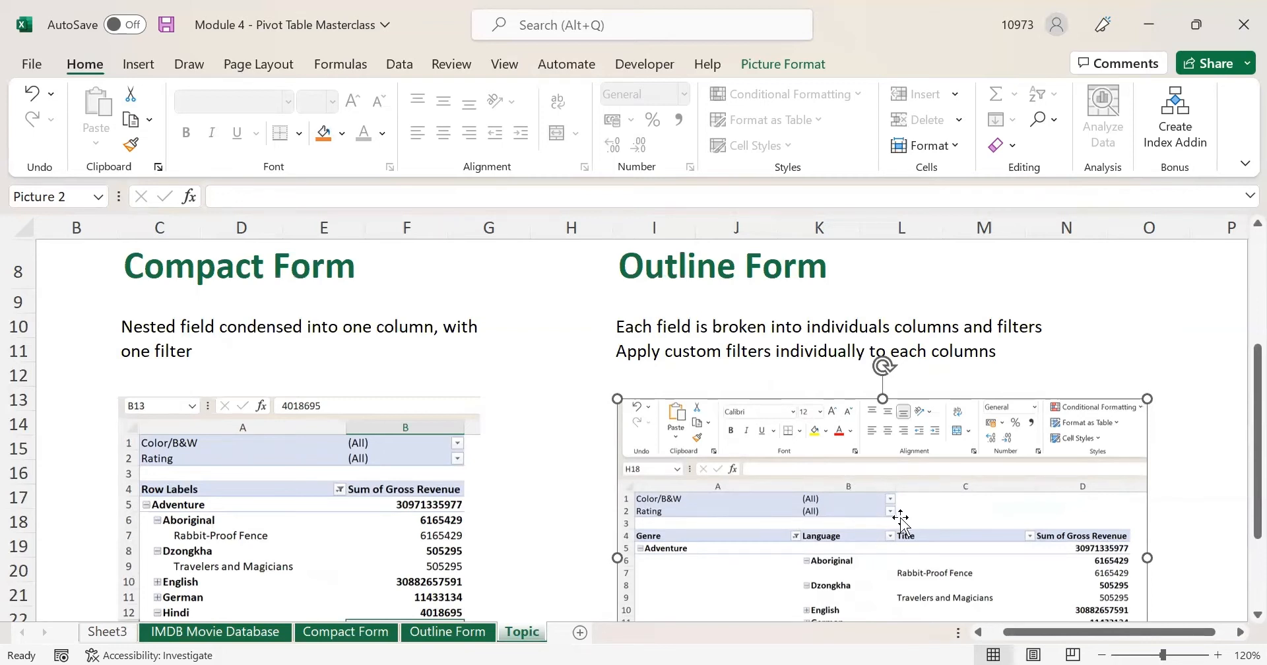
pyautogui.scroll(-1, 901, 522)
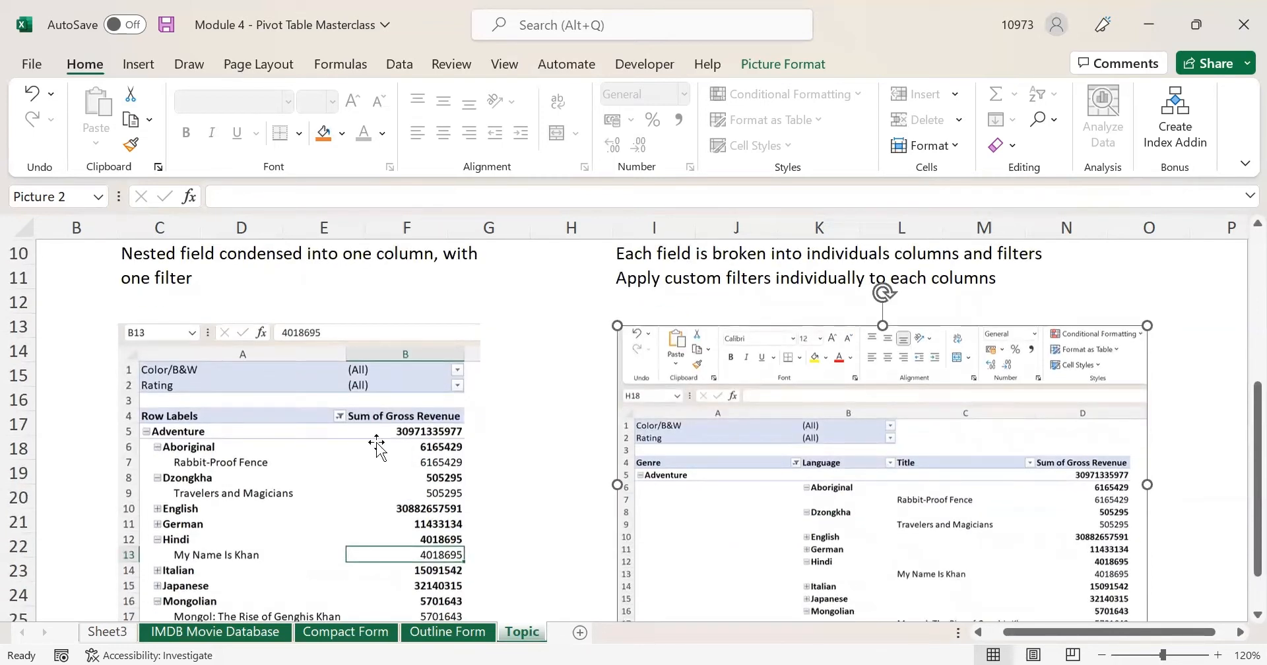
pyautogui.click(328, 436)
pyautogui.scroll(2, 371, 454)
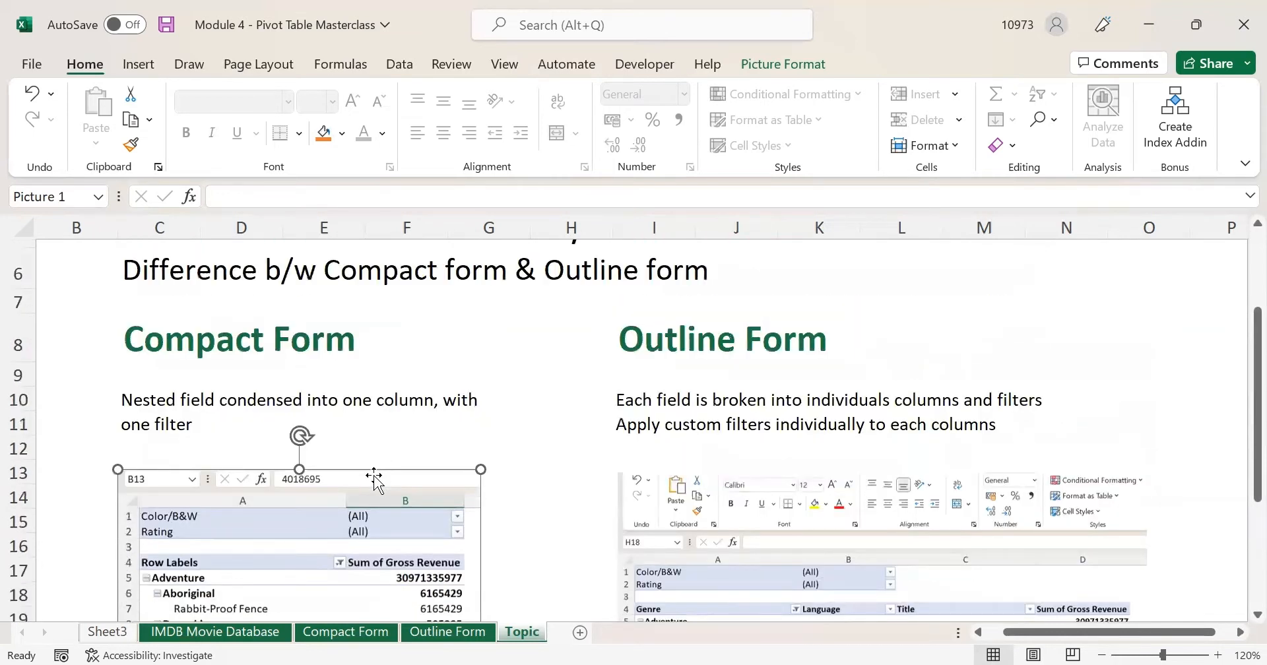
pyautogui.scroll(-2, 374, 478)
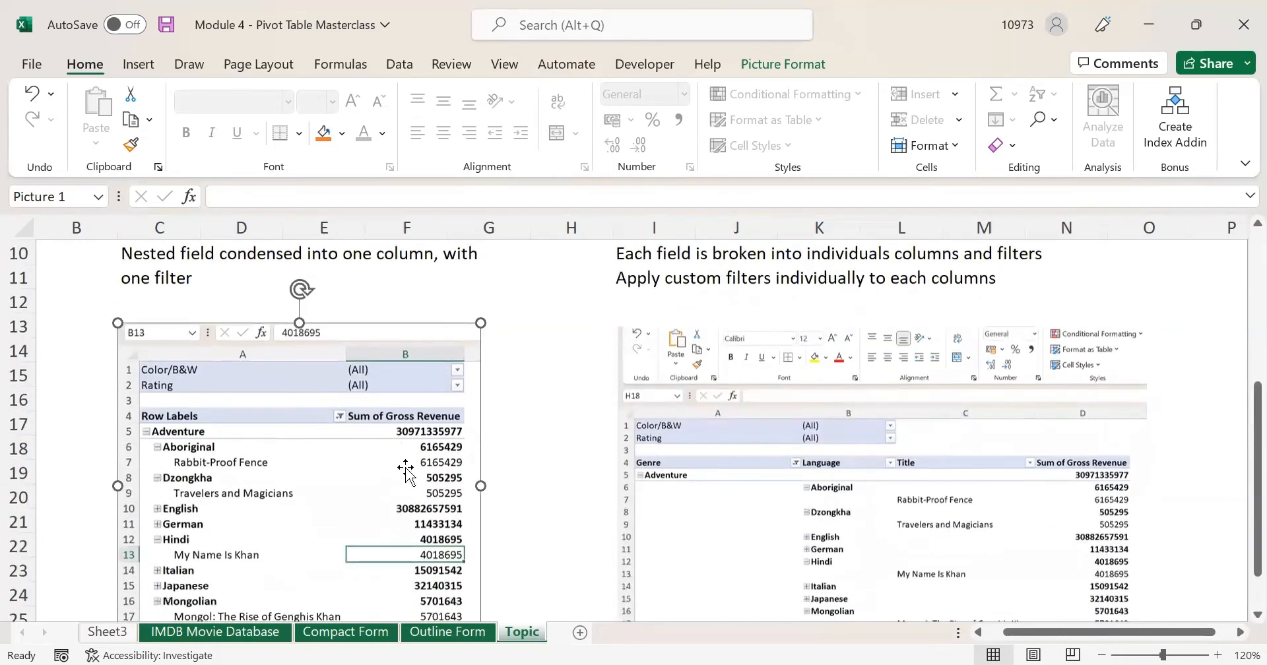
pyautogui.click(827, 423)
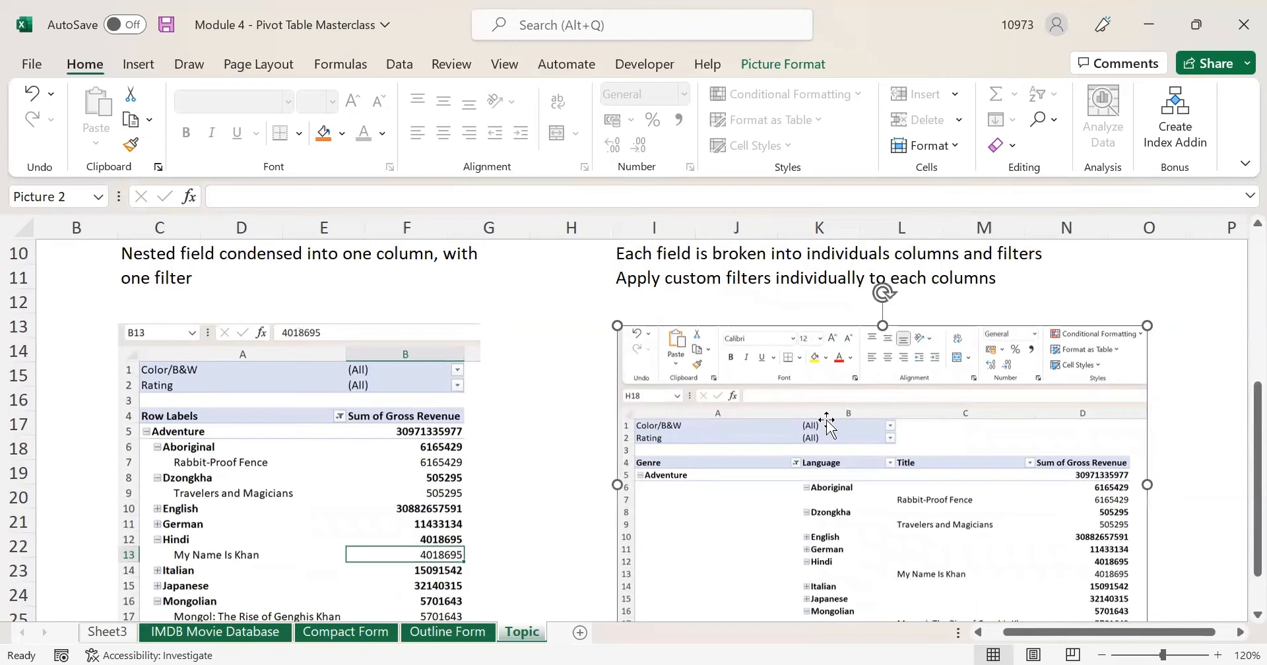
# - On the Compact Form sheet, add Genre and Language to the pivot table's rows, ordered Genre, Language, Title
pyautogui.click(383, 631)
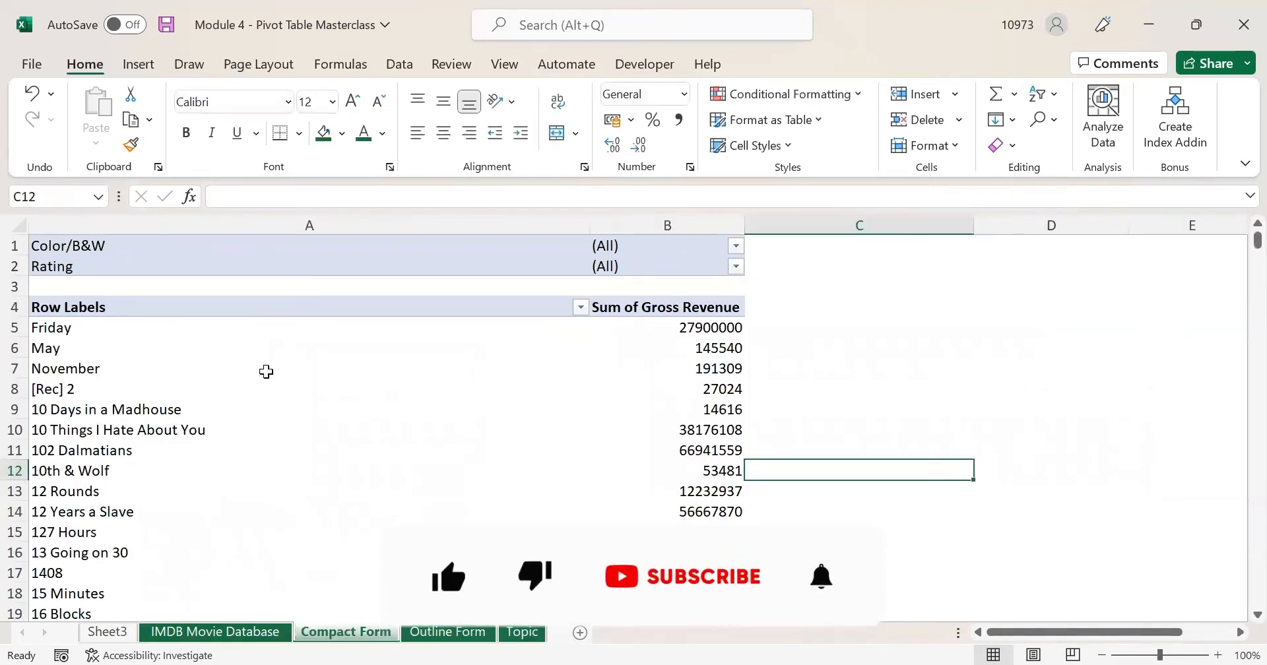
pyautogui.click(390, 389)
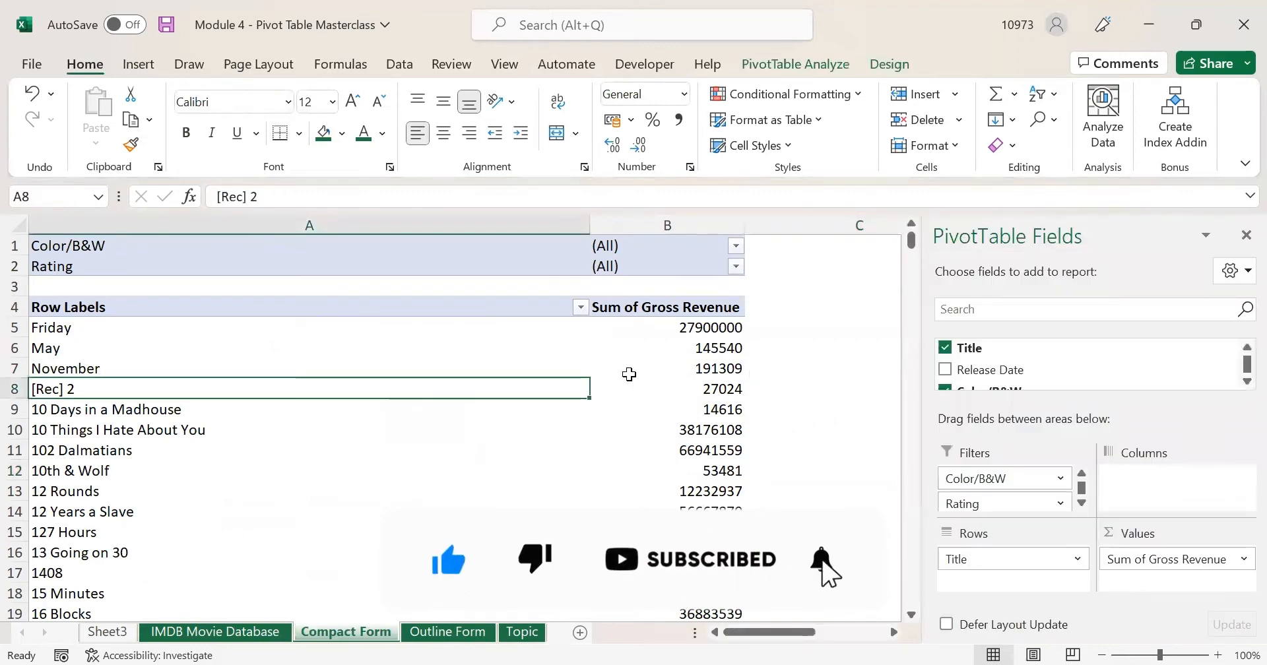
pyautogui.moveTo(625, 390)
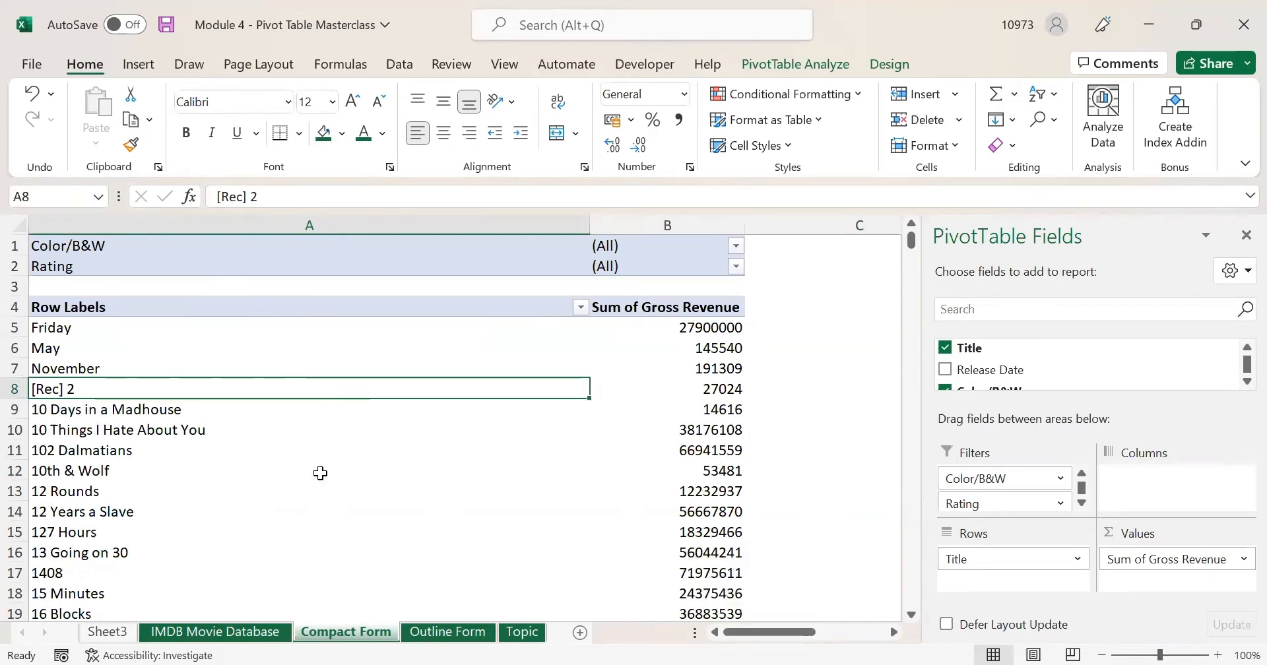
pyautogui.click(253, 221)
pyautogui.click(417, 411)
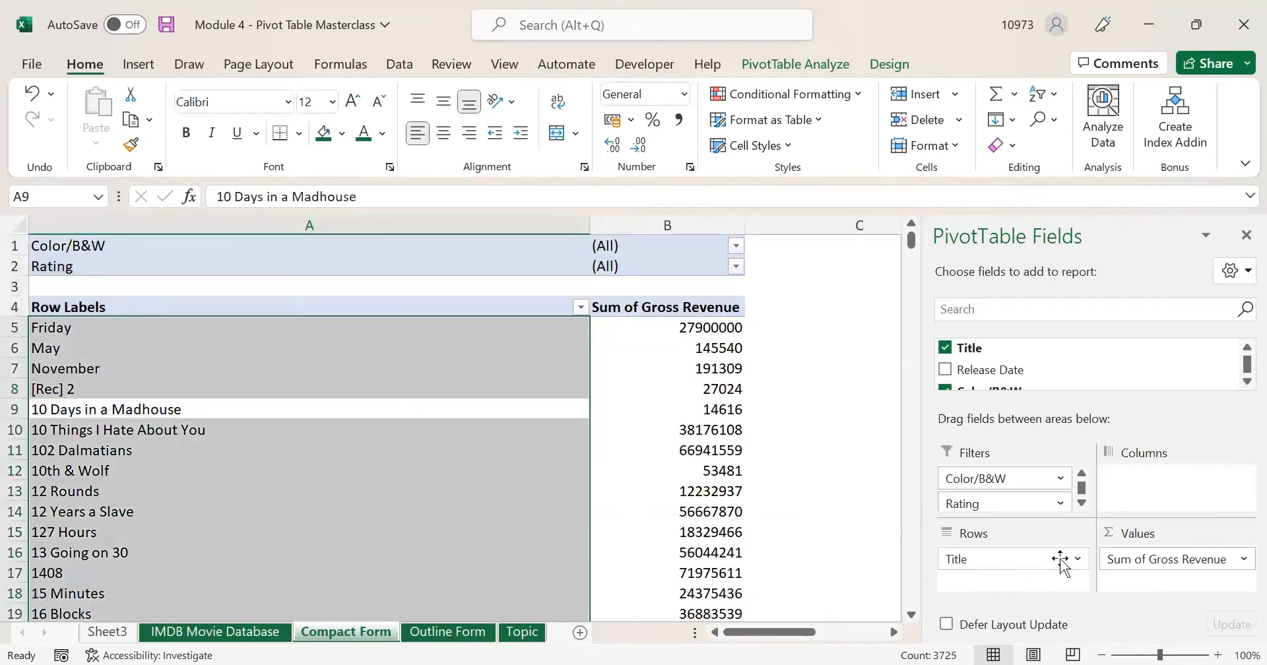
pyautogui.scroll(-1, 1054, 376)
pyautogui.moveTo(1045, 365); pyautogui.dragTo(1020, 557)
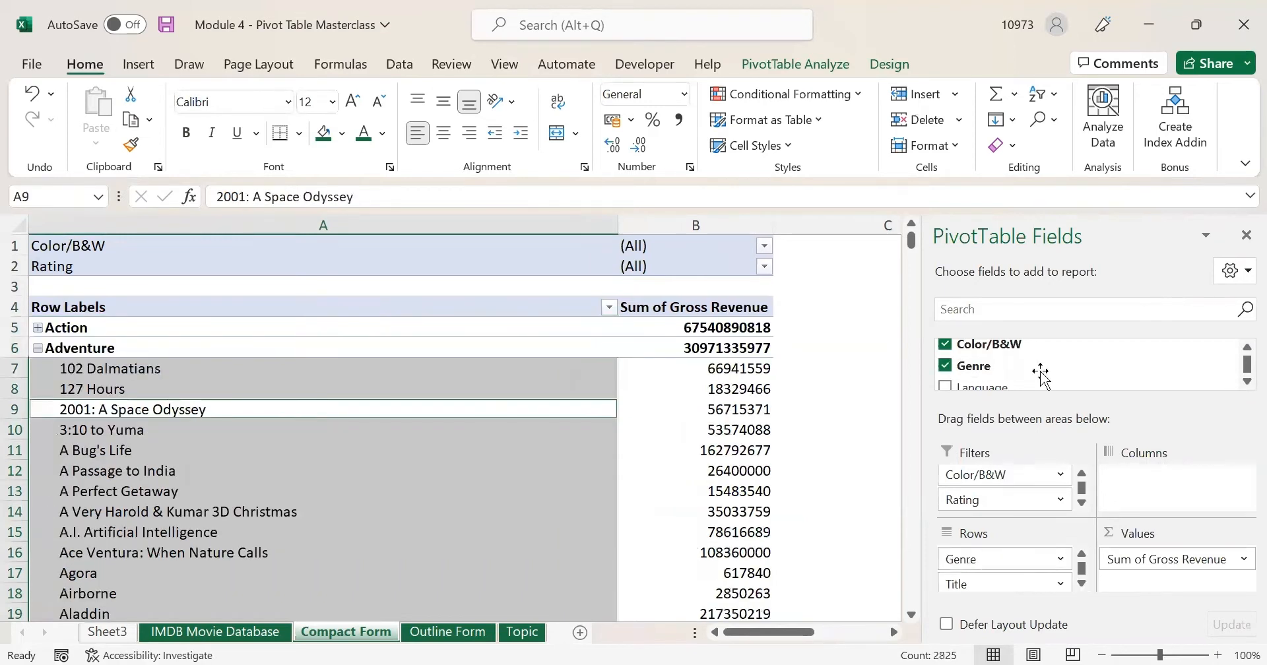
pyautogui.moveTo(1047, 386); pyautogui.dragTo(1027, 581)
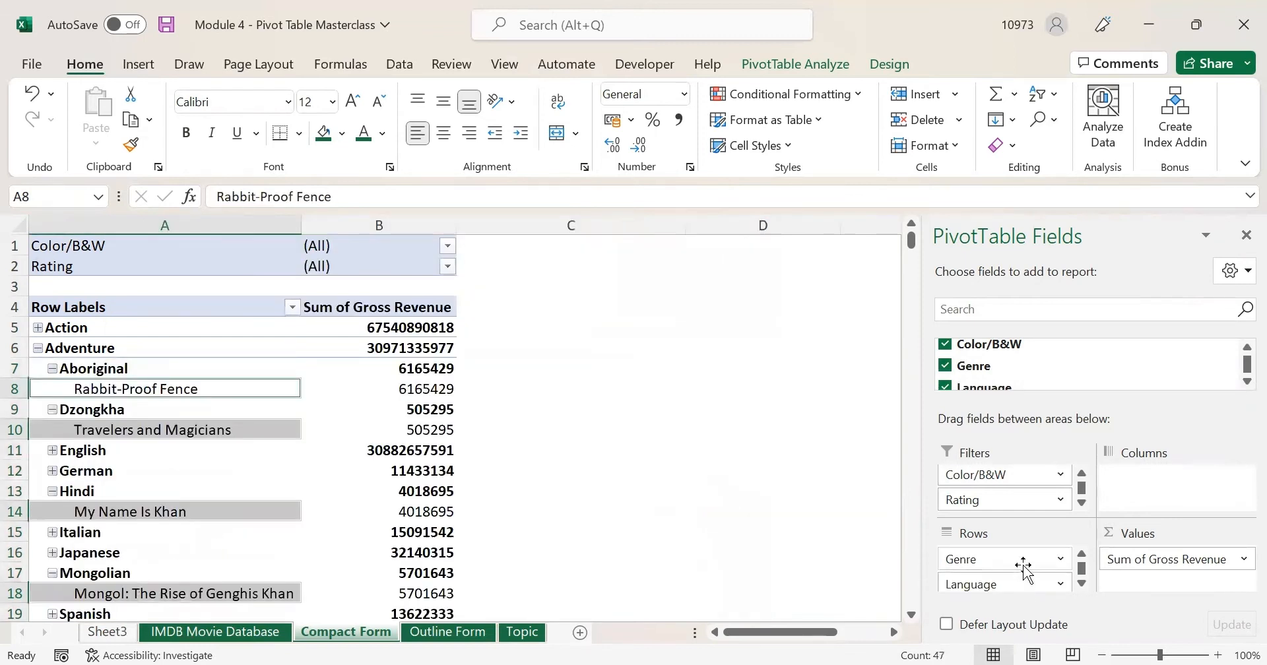
pyautogui.scroll(-1, 1025, 581)
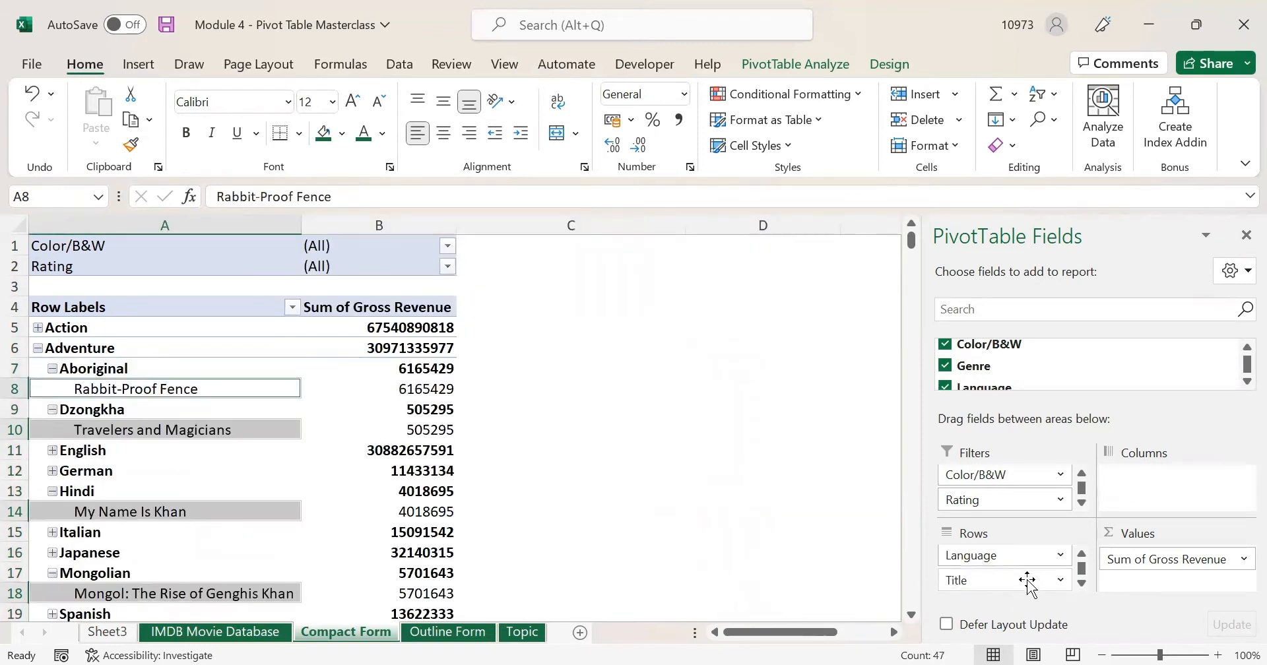
pyautogui.scroll(1, 1016, 556)
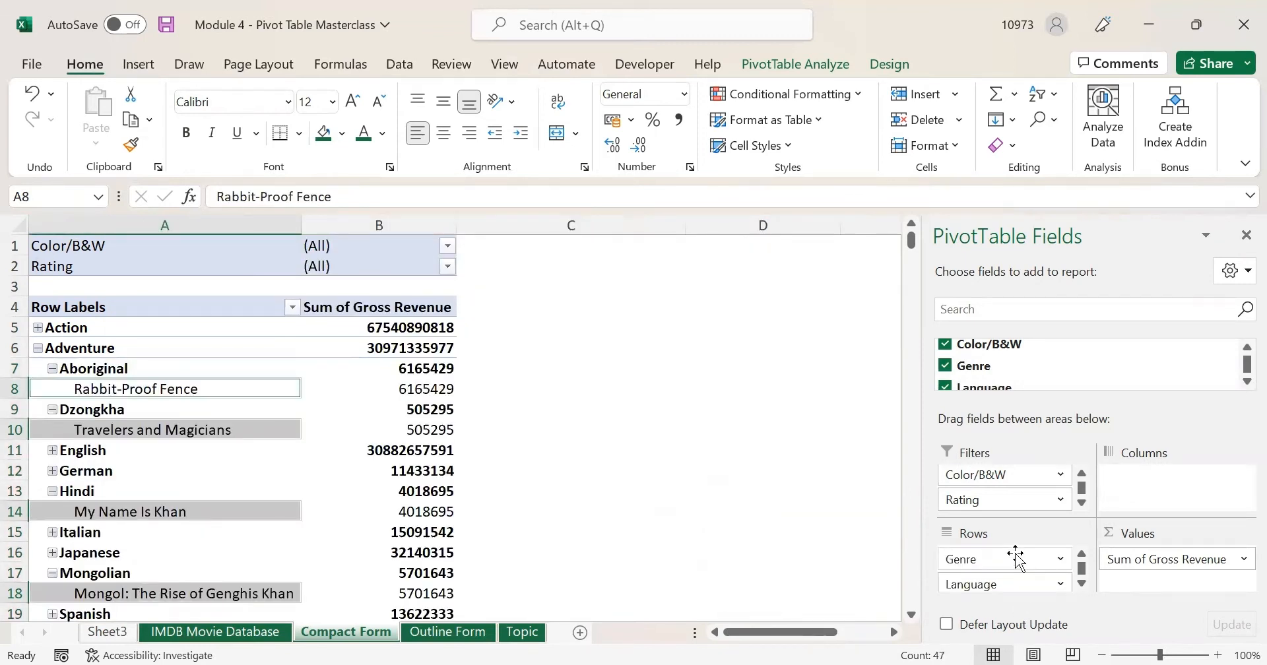
pyautogui.click(527, 360)
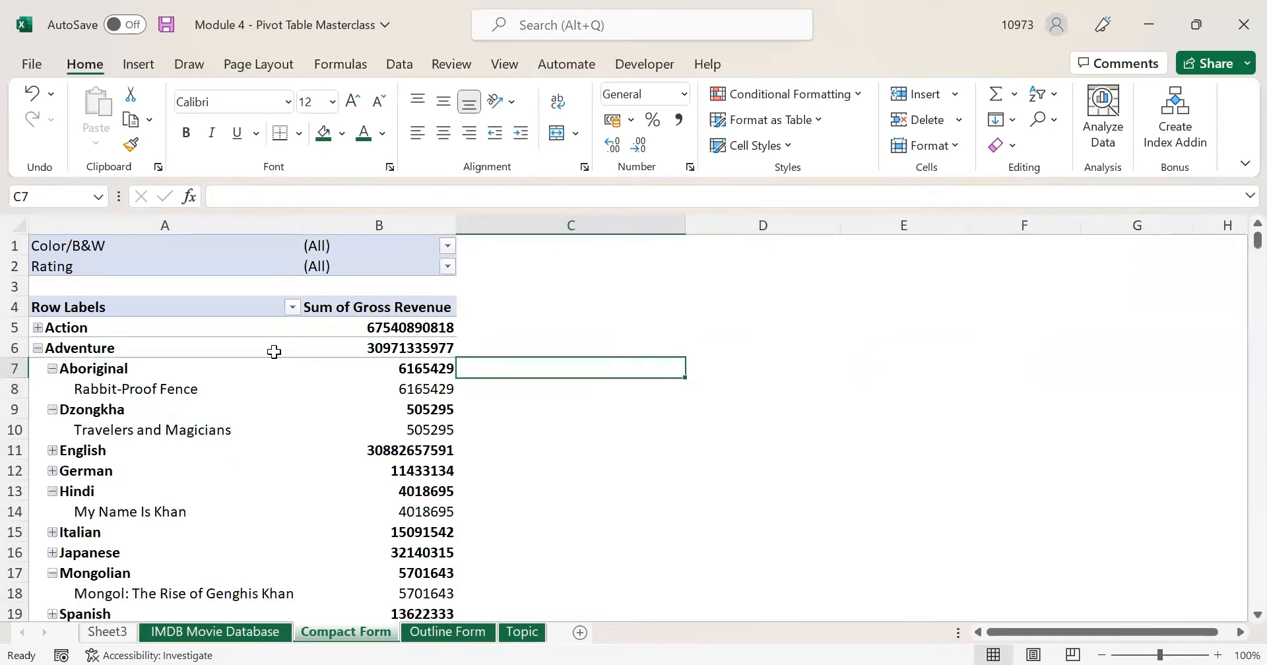
pyautogui.click(576, 468)
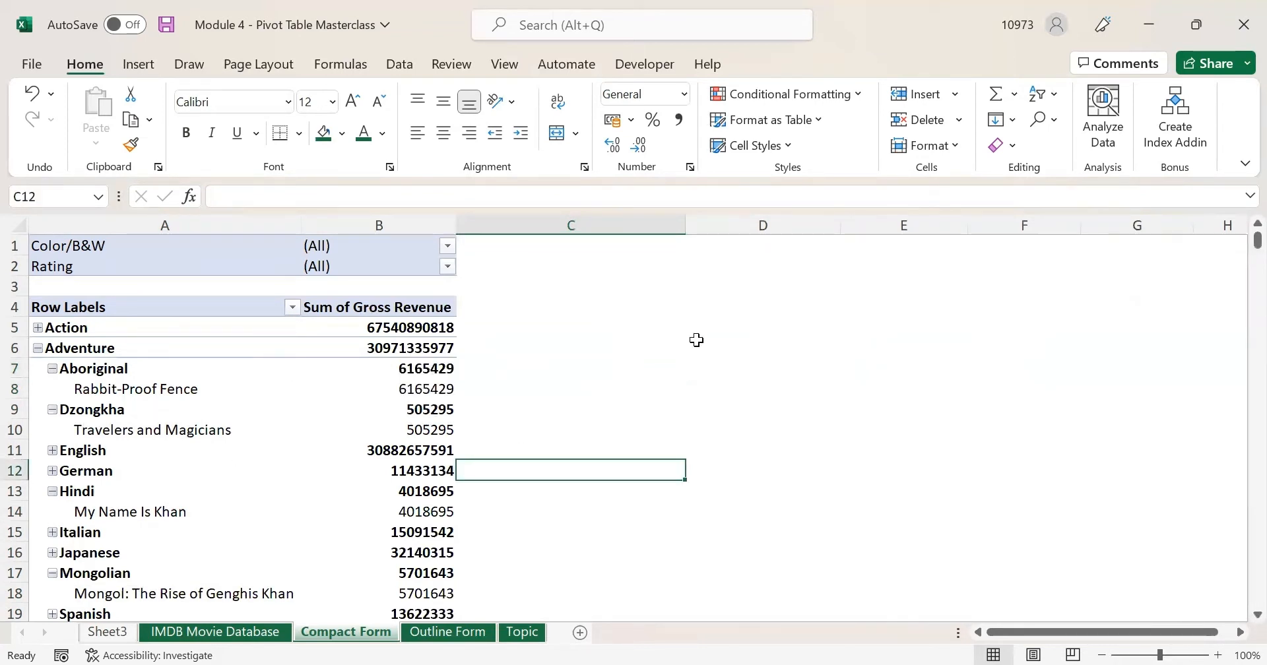
pyautogui.click(618, 328)
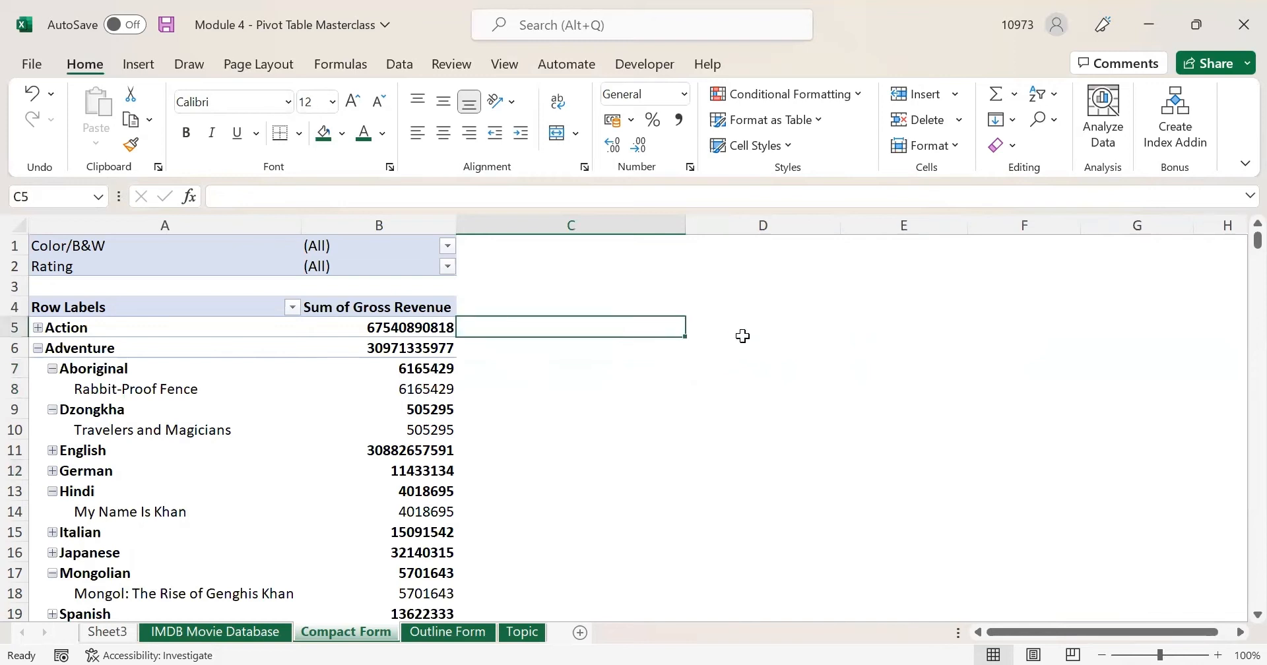
pyautogui.click(743, 336)
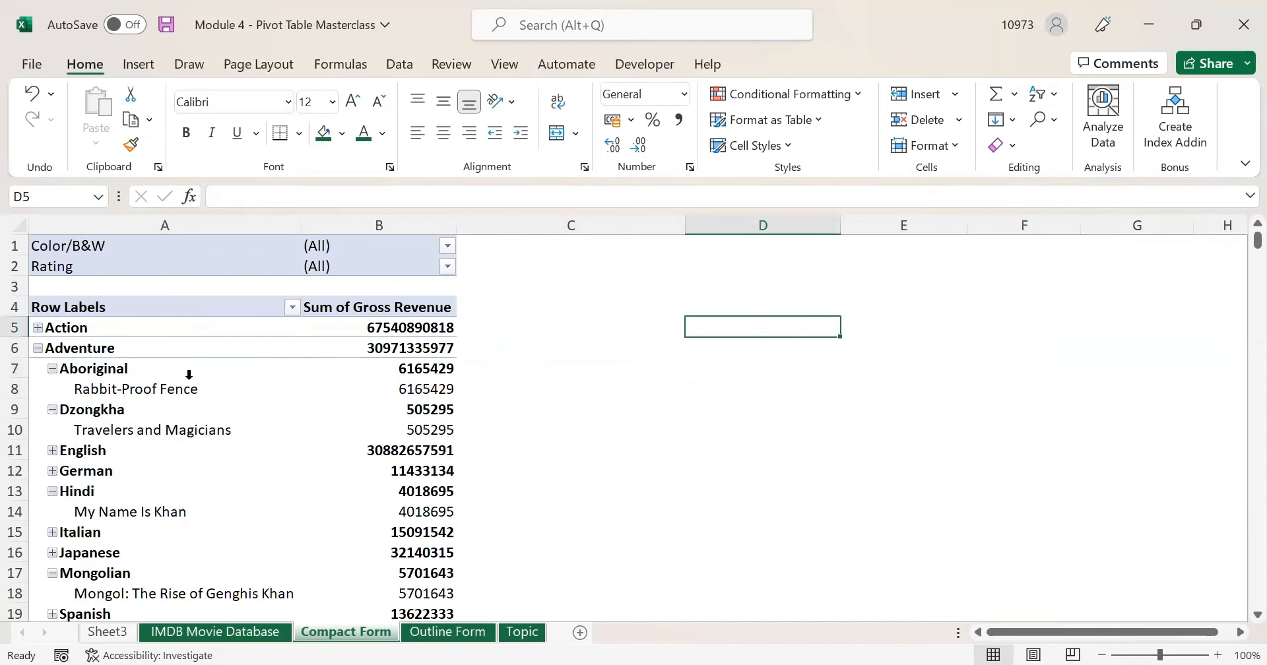
pyautogui.write('a')
pyautogui.click(661, 410)
pyautogui.click(697, 328)
# - Apply a label filter to the pivot table's Genre field that keeps only genres beginning with "a"
pyautogui.click(248, 304)
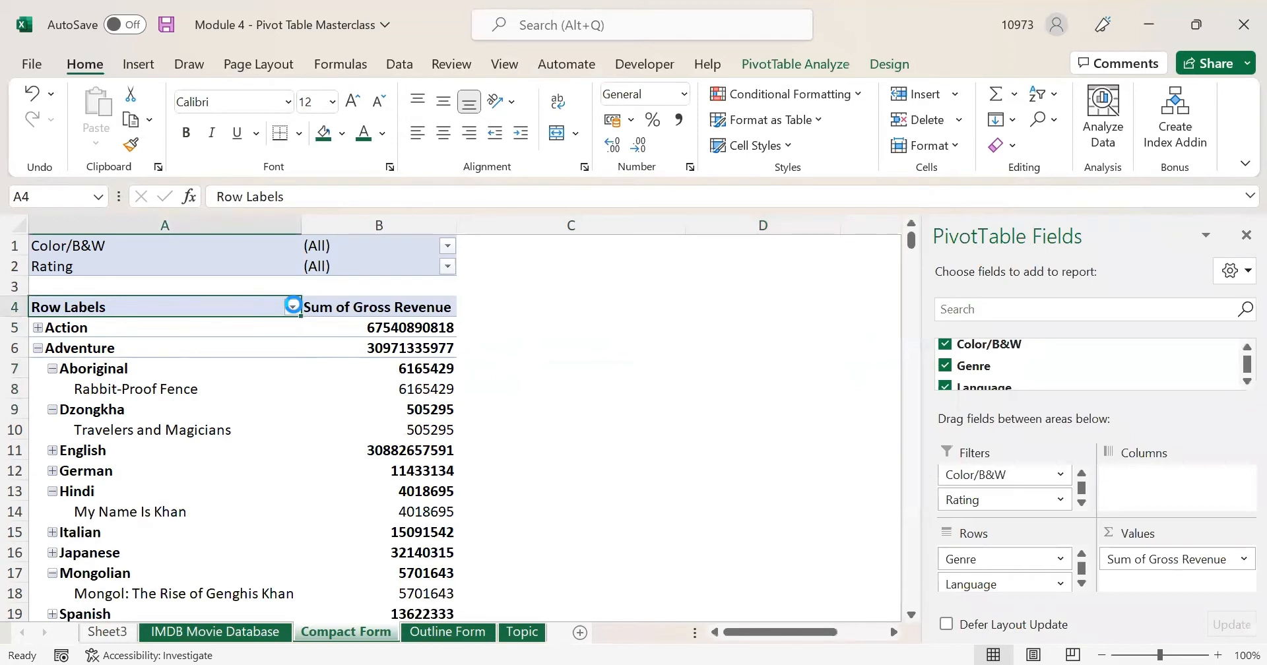
pyautogui.click(292, 306)
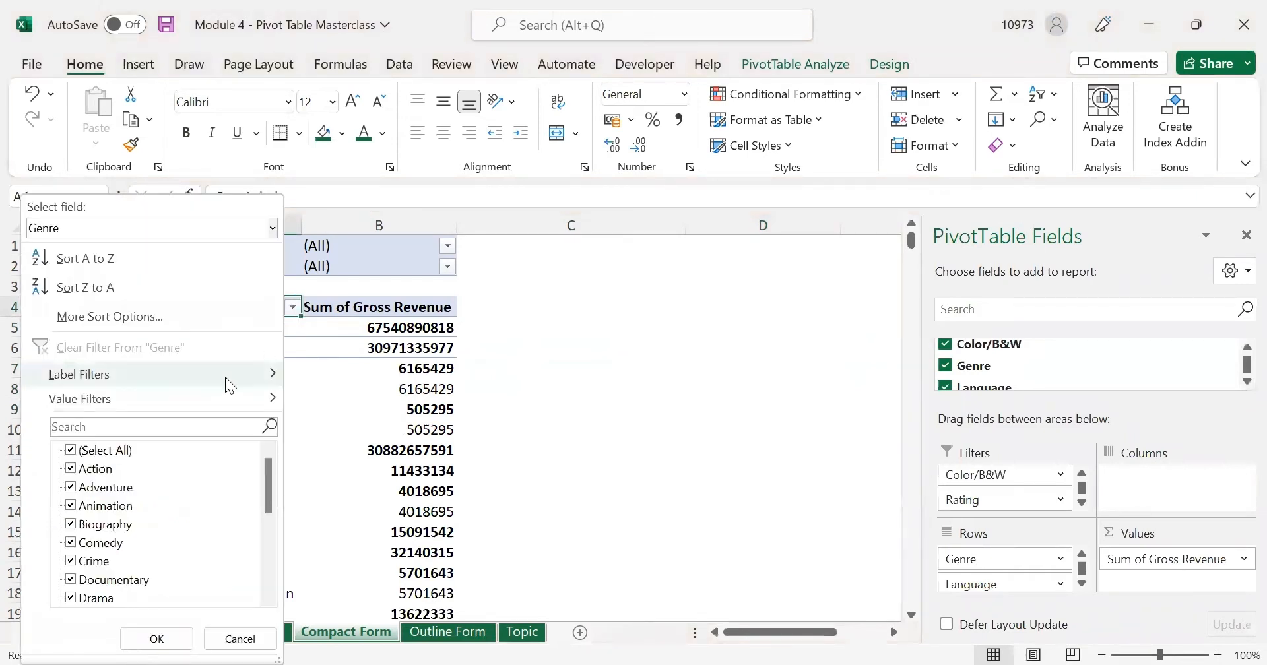
pyautogui.moveTo(224, 378)
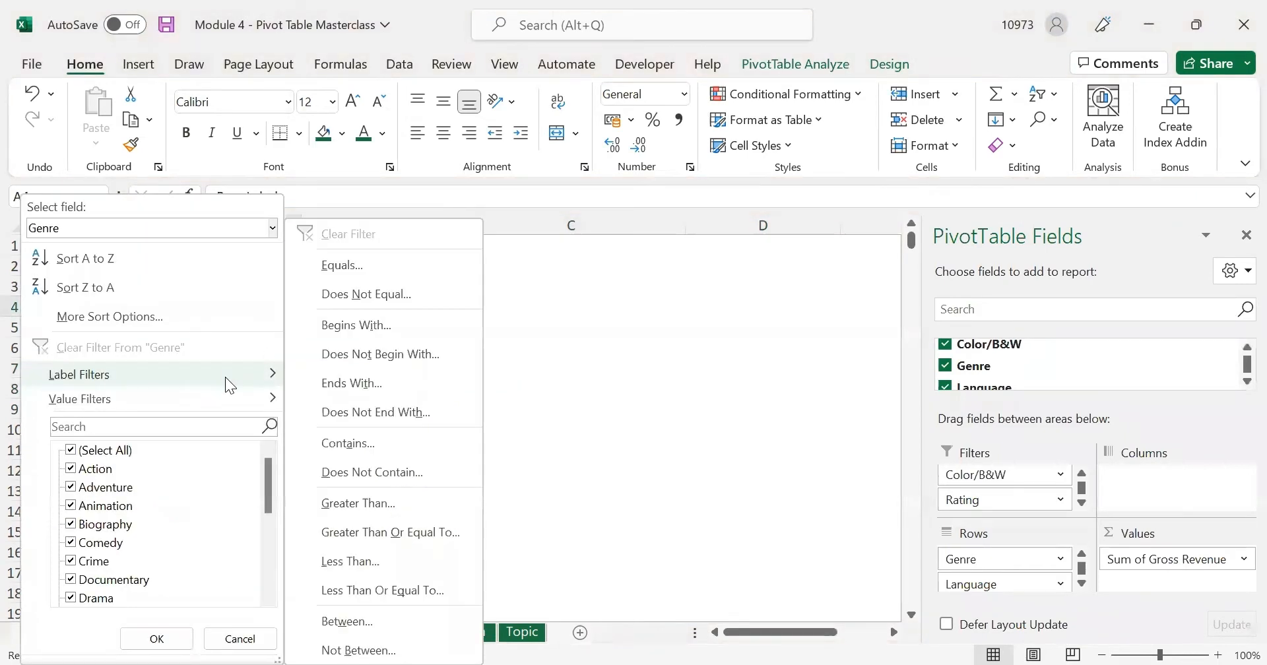
pyautogui.click(403, 330)
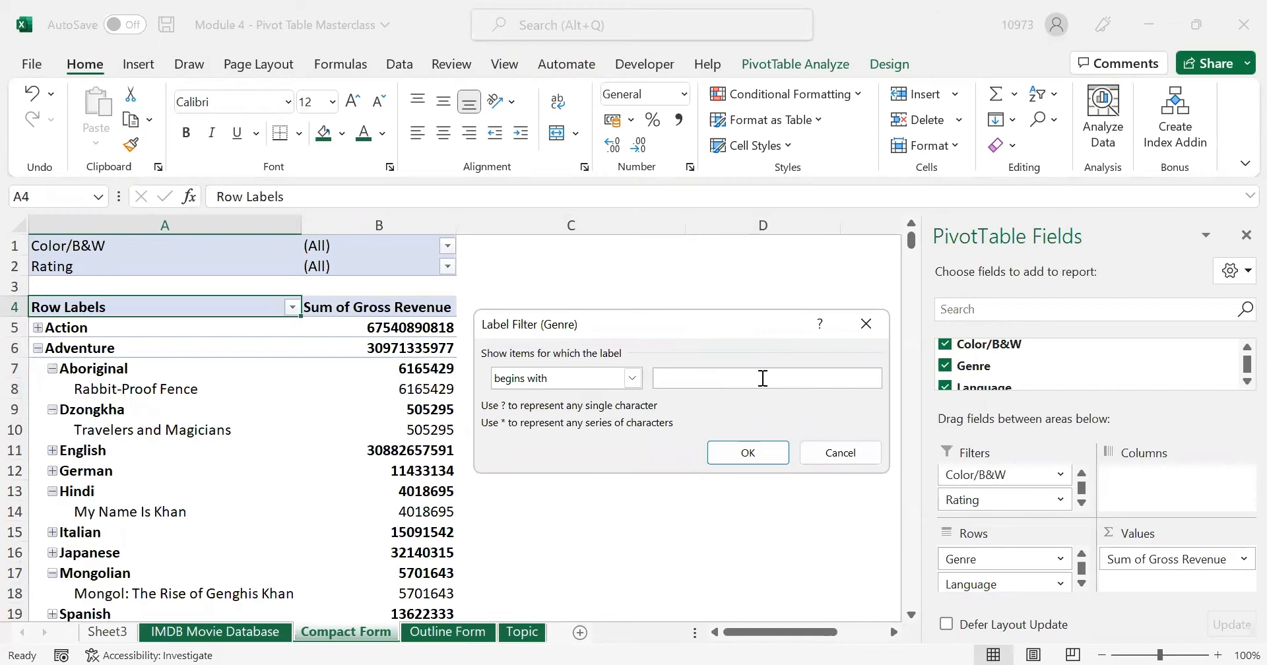
pyautogui.click(763, 454)
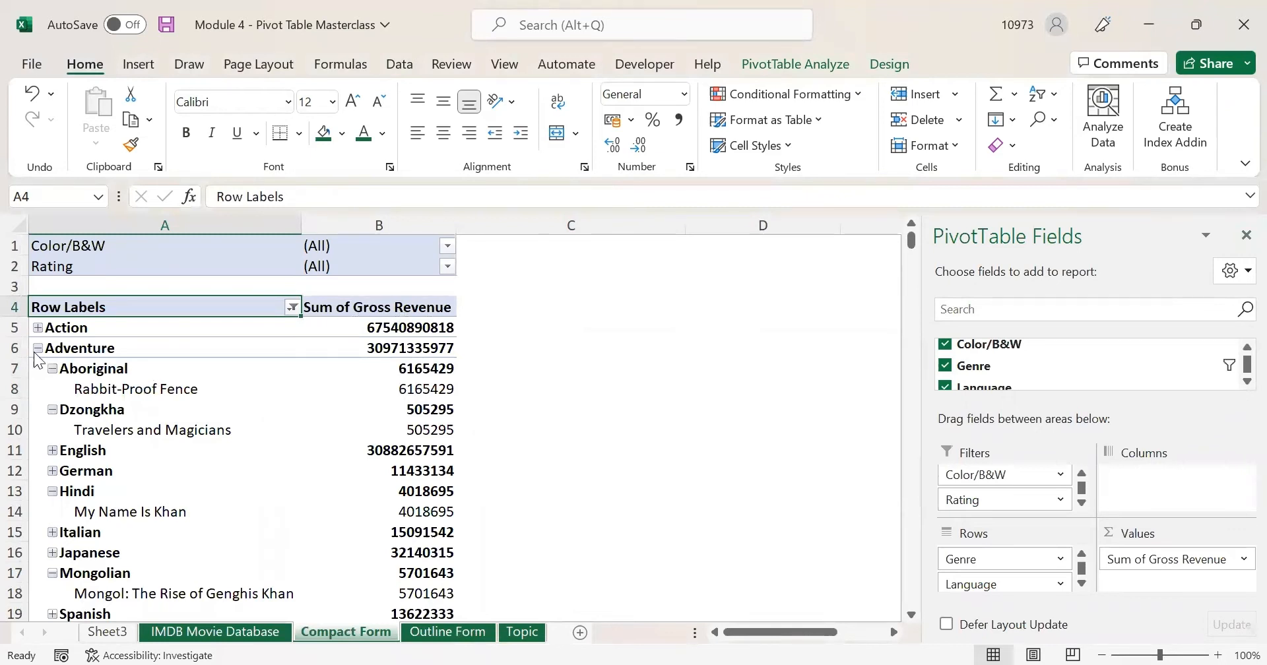
# - Collapse the Action, Adventure and Animation groups in the pivot table down to their genre rows
pyautogui.click(37, 327)
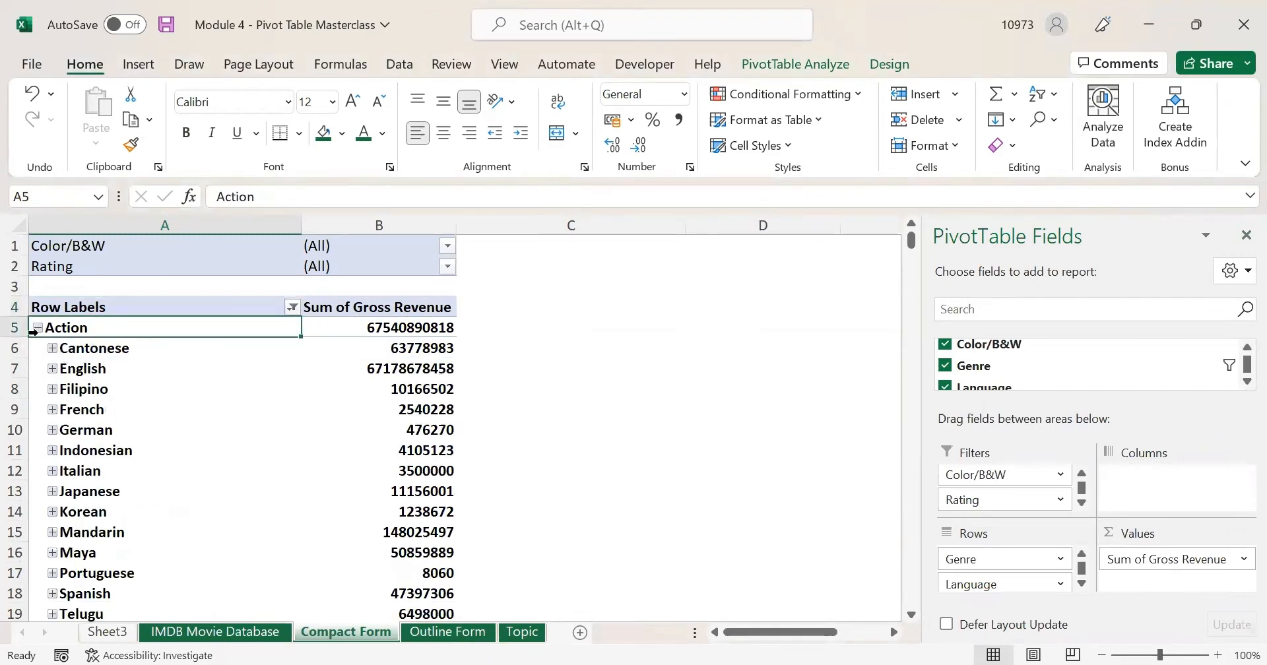
pyautogui.click(35, 328)
pyautogui.click(39, 348)
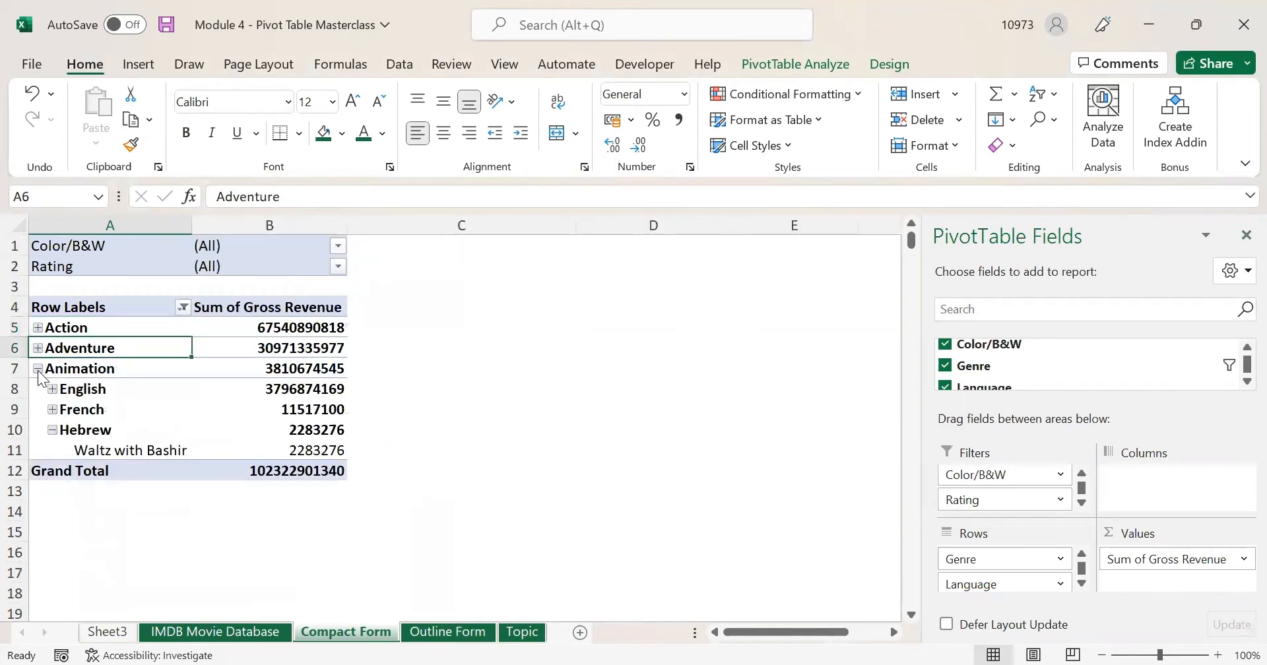
pyautogui.click(39, 370)
pyautogui.click(96, 449)
pyautogui.click(82, 331)
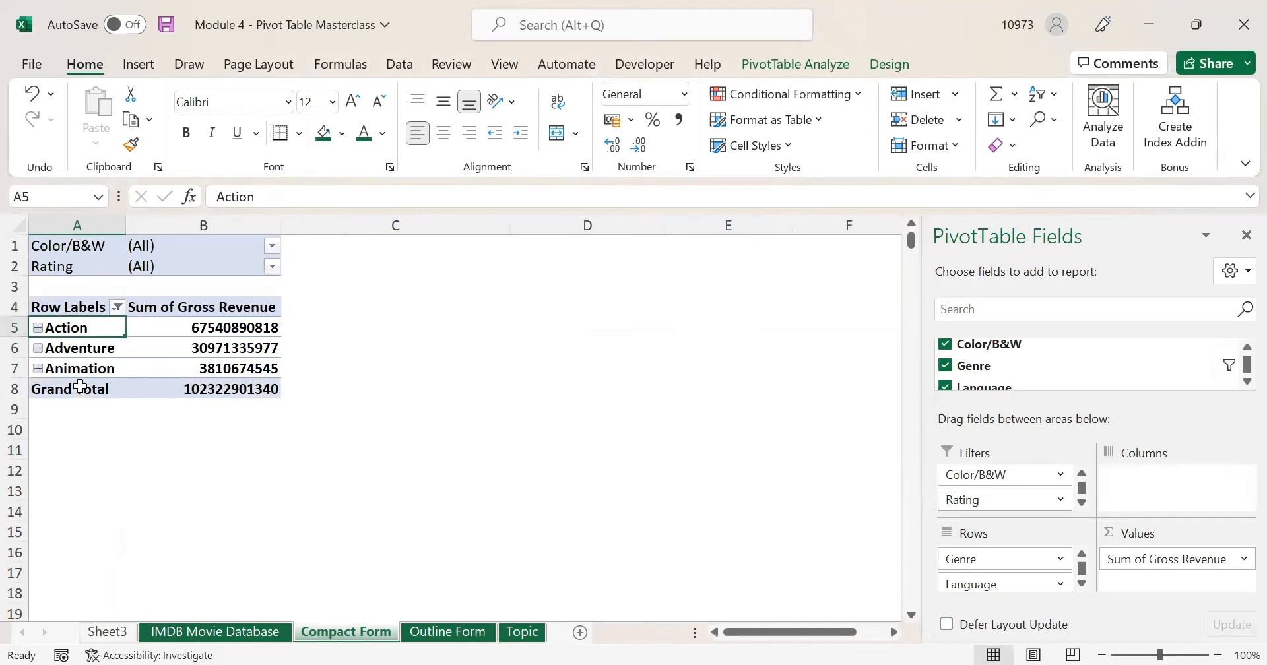
# - Undo the collapsing of the Animation, Adventure and Action genre groups in the pivot table
pyautogui.scroll(-1, 1013, 577)
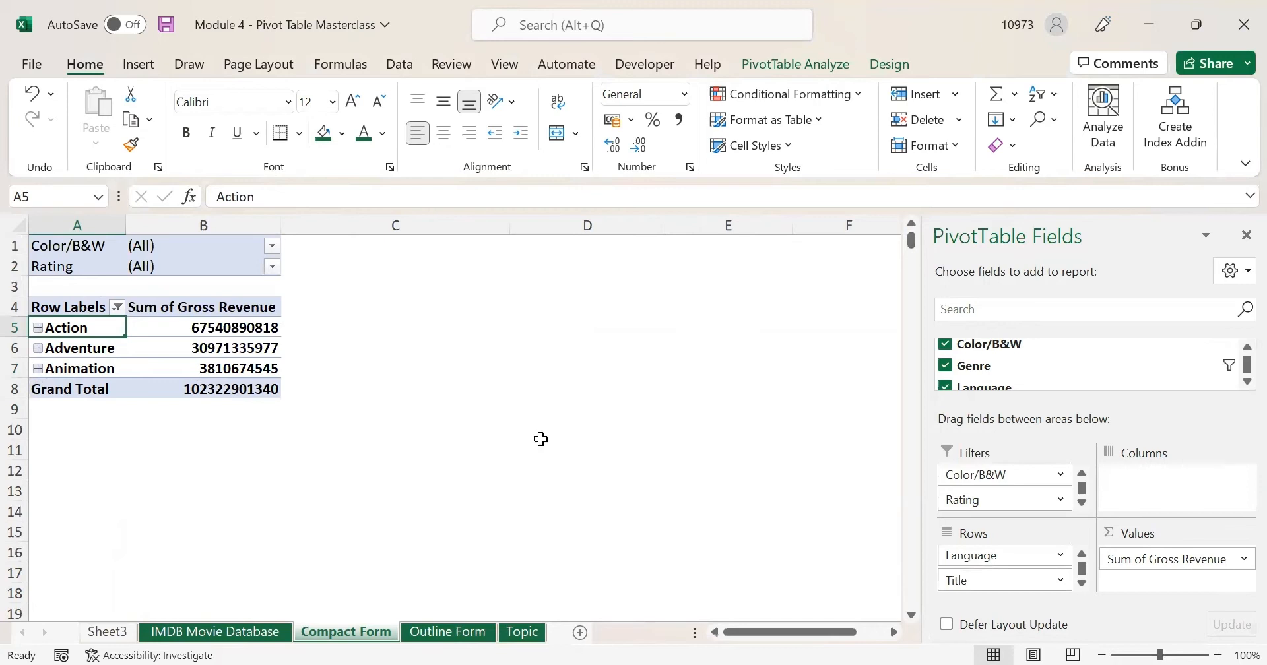
pyautogui.hotkey('ctrl', 'z')
pyautogui.hotkey('ctrl', 'z')
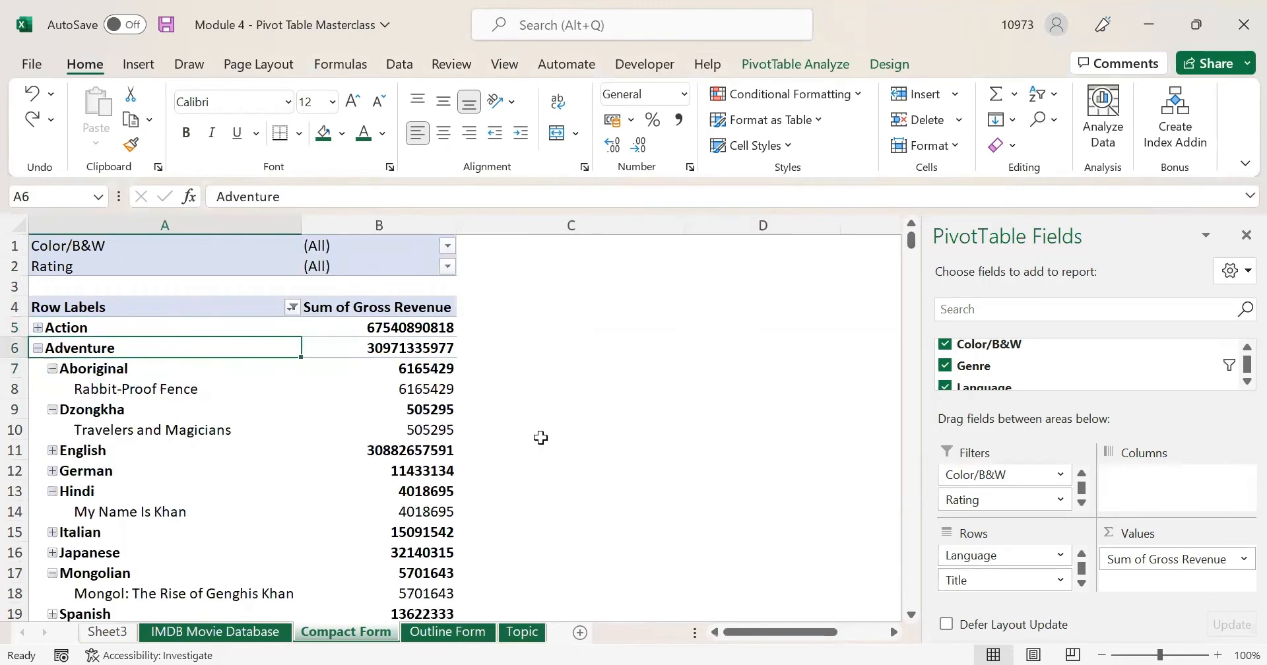
pyautogui.hotkey('ctrl', 'z')
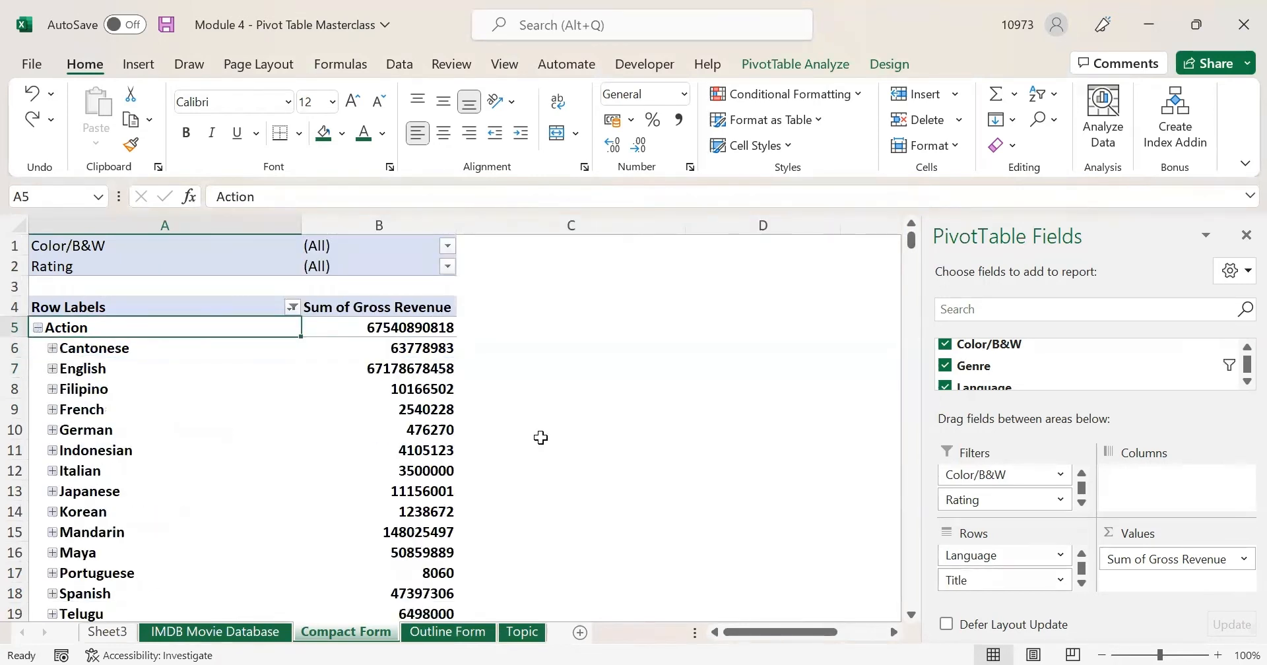
# - Remove the Genre label filter and collapse the genre groups from Action through Horror down to their genre rows
pyautogui.click(37, 328)
pyautogui.press('Up')
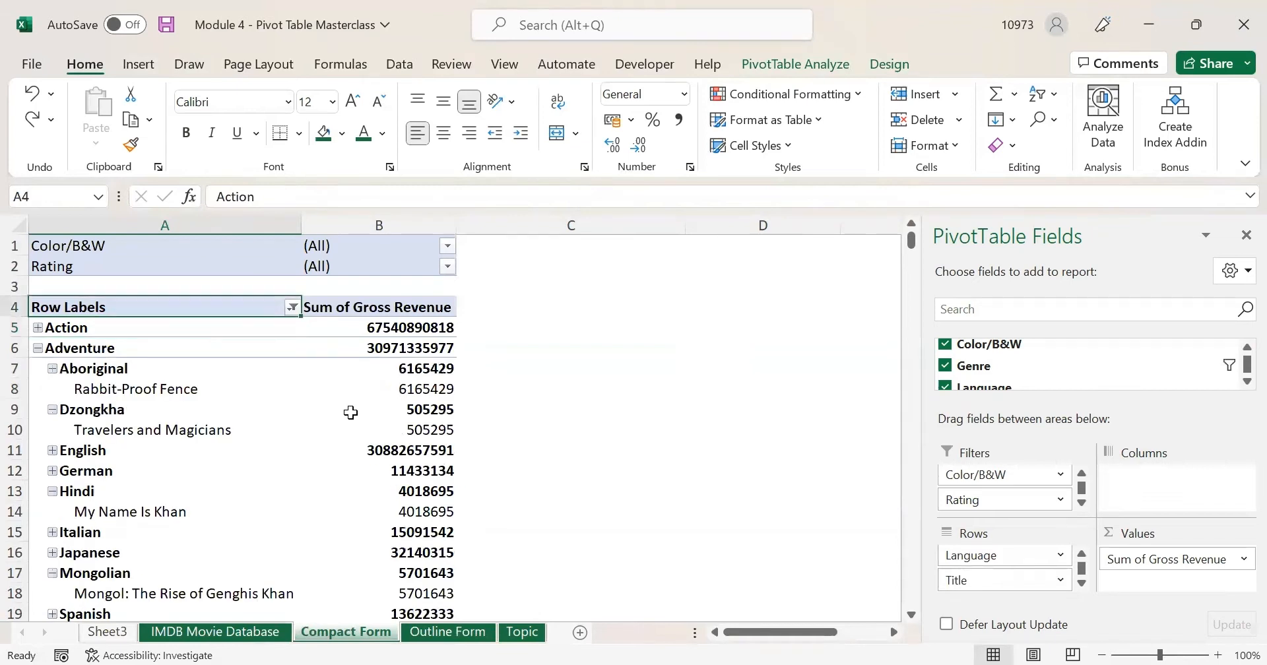
pyautogui.click(38, 347)
pyautogui.click(41, 370)
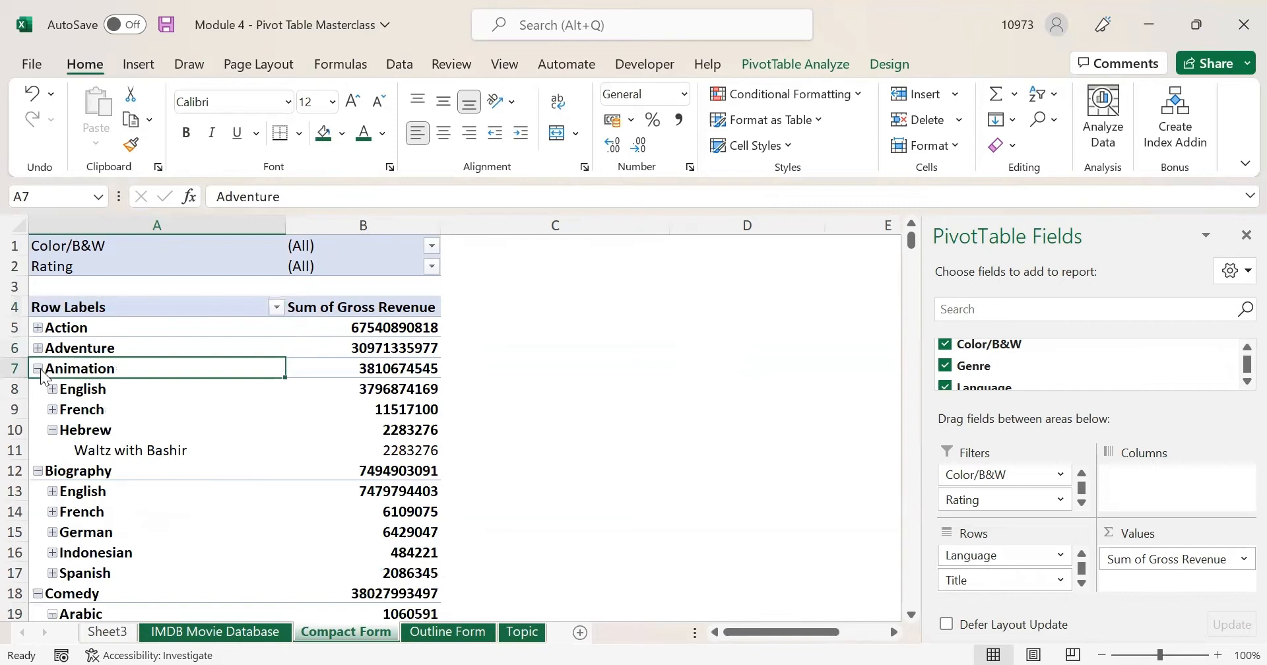
pyautogui.click(40, 369)
pyautogui.click(40, 390)
pyautogui.click(41, 412)
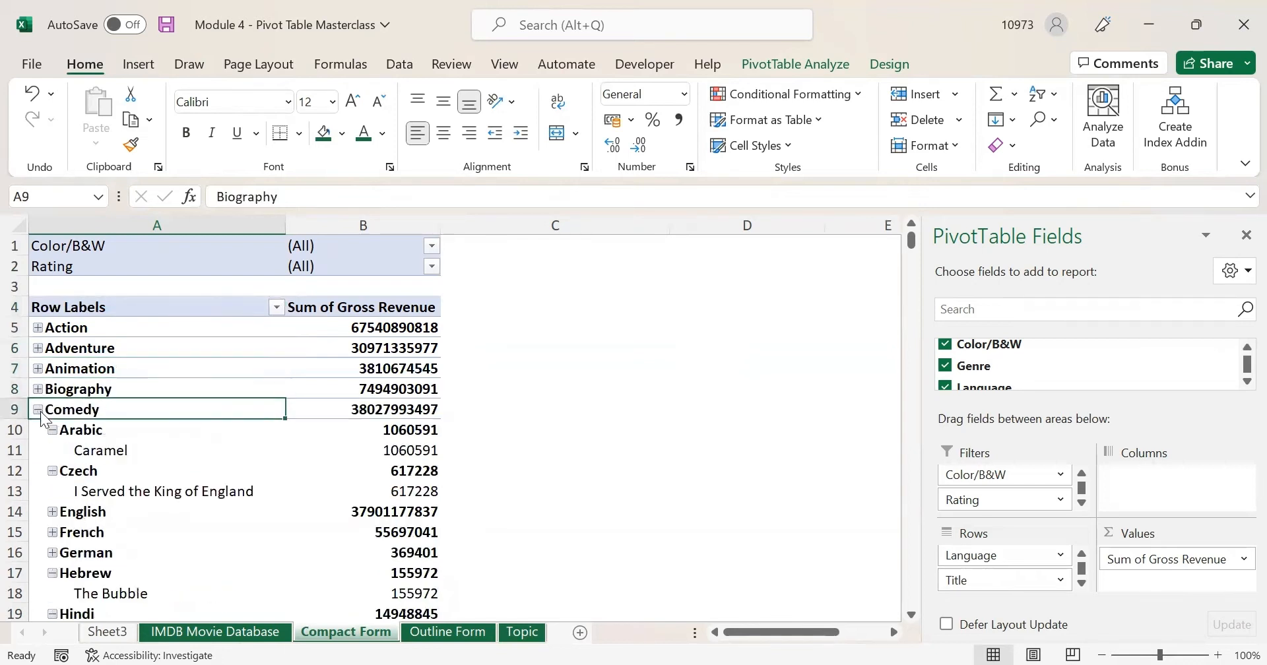
pyautogui.click(37, 409)
pyautogui.click(38, 430)
pyautogui.click(38, 450)
pyautogui.click(38, 469)
pyautogui.click(38, 491)
pyautogui.click(38, 511)
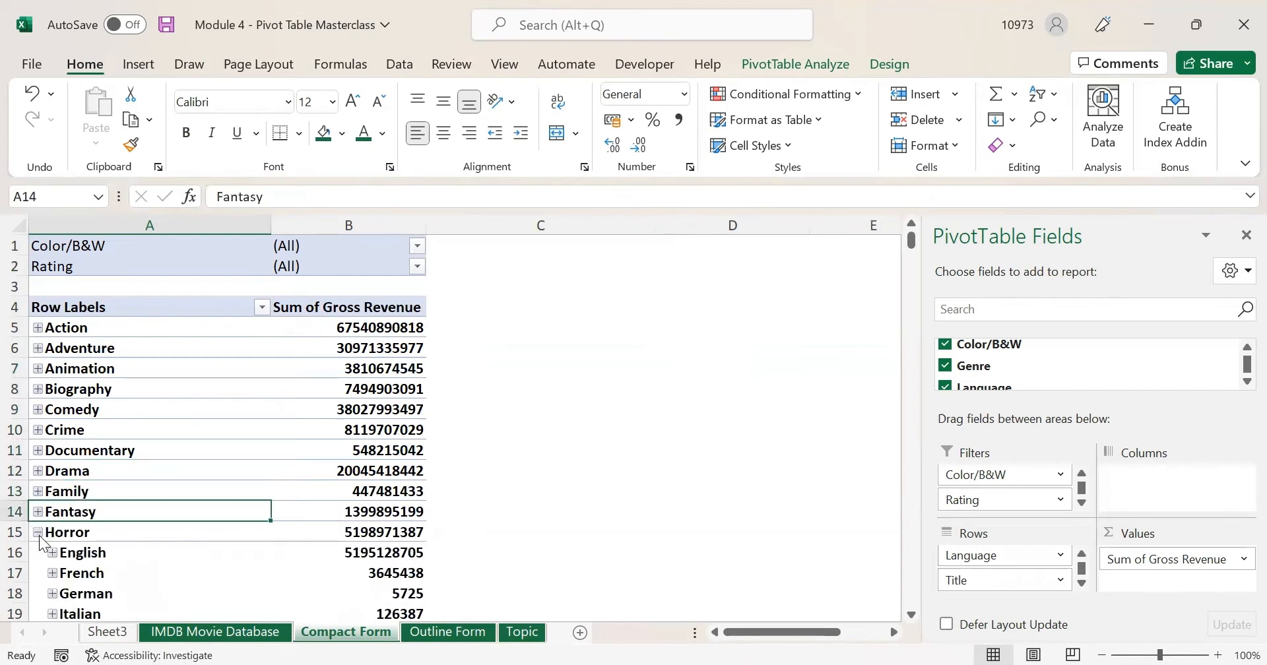
pyautogui.click(37, 532)
pyautogui.moveTo(1159, 634)
pyautogui.mouseDown()
pyautogui.moveTo(1137, 635)
pyautogui.moveTo(1160, 636)
pyautogui.mouseUp()
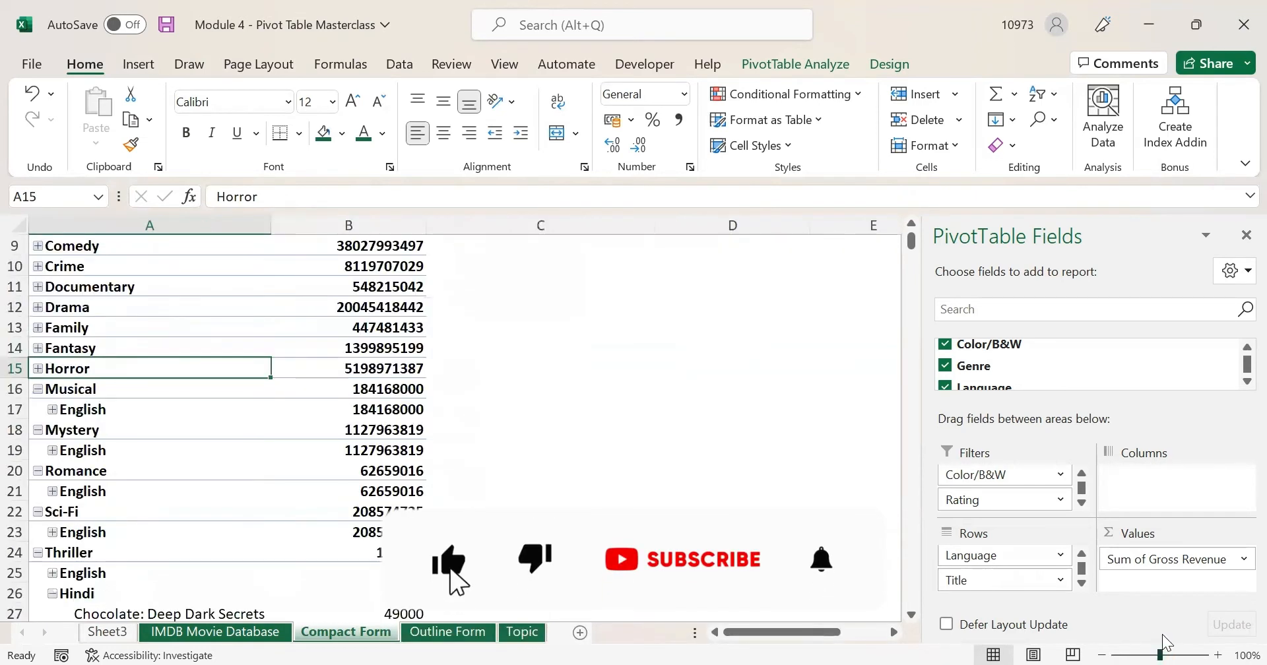
# - Apply a "begins with" label filter to Genre with the value "a"
pyautogui.scroll(3, 354, 349)
pyautogui.click(229, 300)
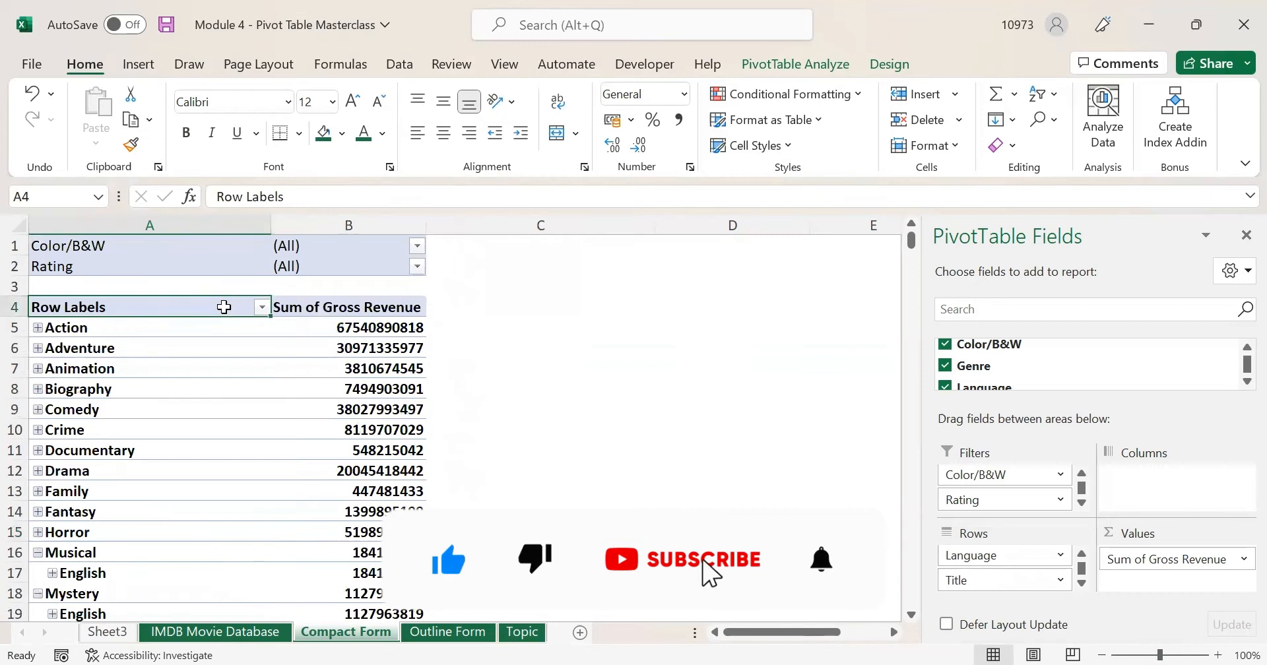
pyautogui.click(263, 308)
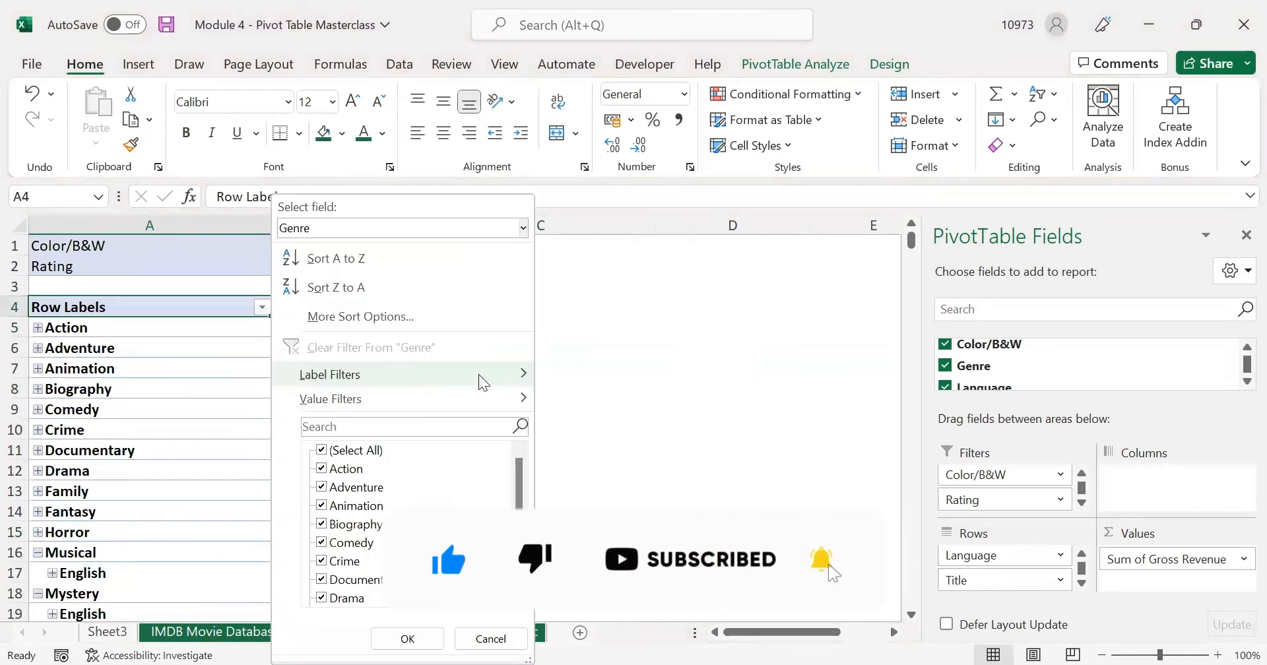
pyautogui.moveTo(478, 374)
pyautogui.click(720, 327)
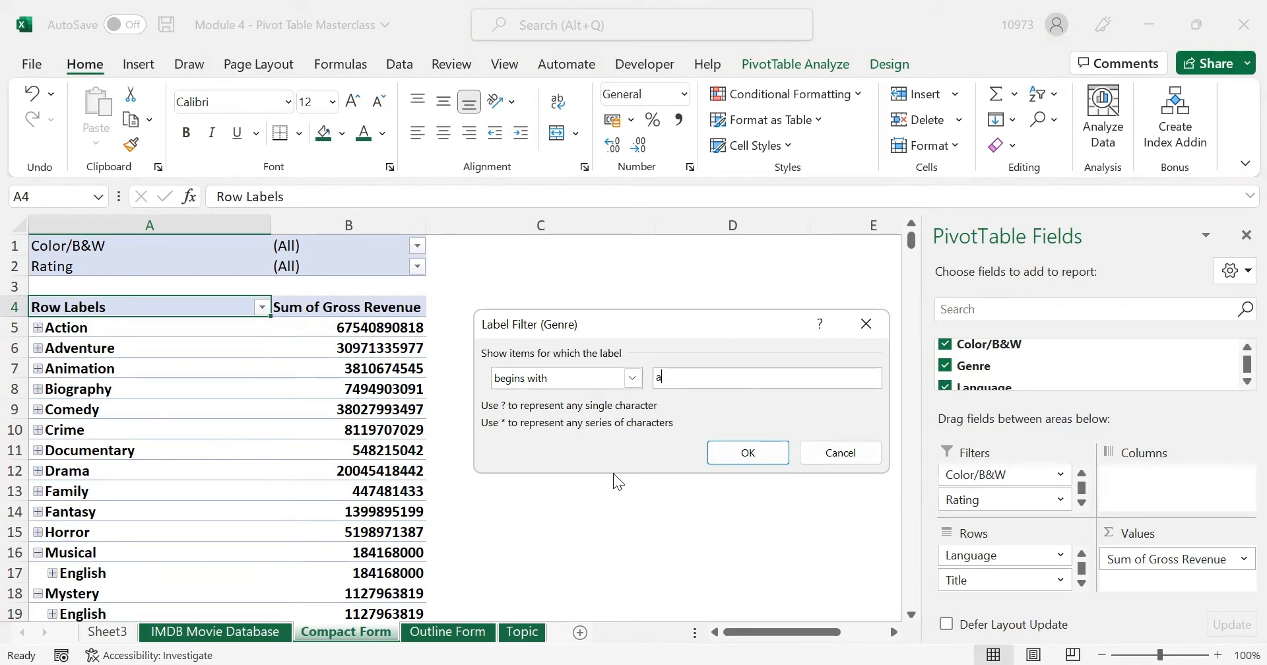
pyautogui.click(757, 462)
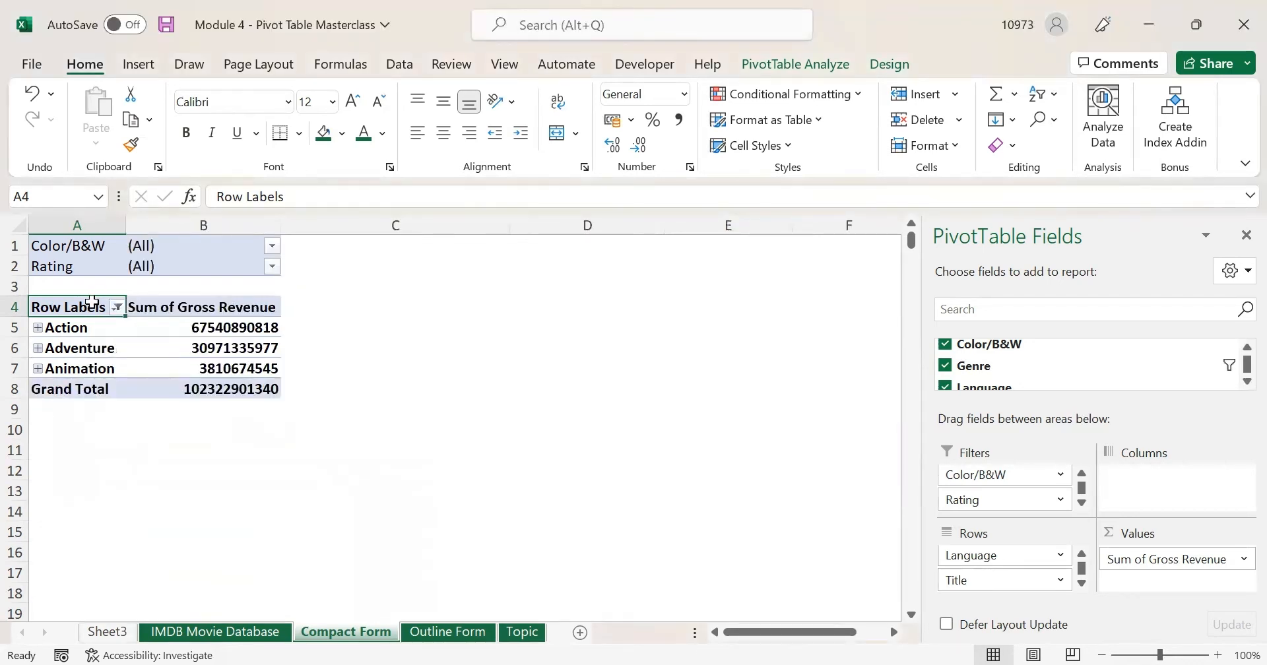
# - Expand the Action genre in the pivot table, including its Cantonese and English languages, to show their movie titles
pyautogui.moveTo(91, 327); pyautogui.dragTo(91, 369)
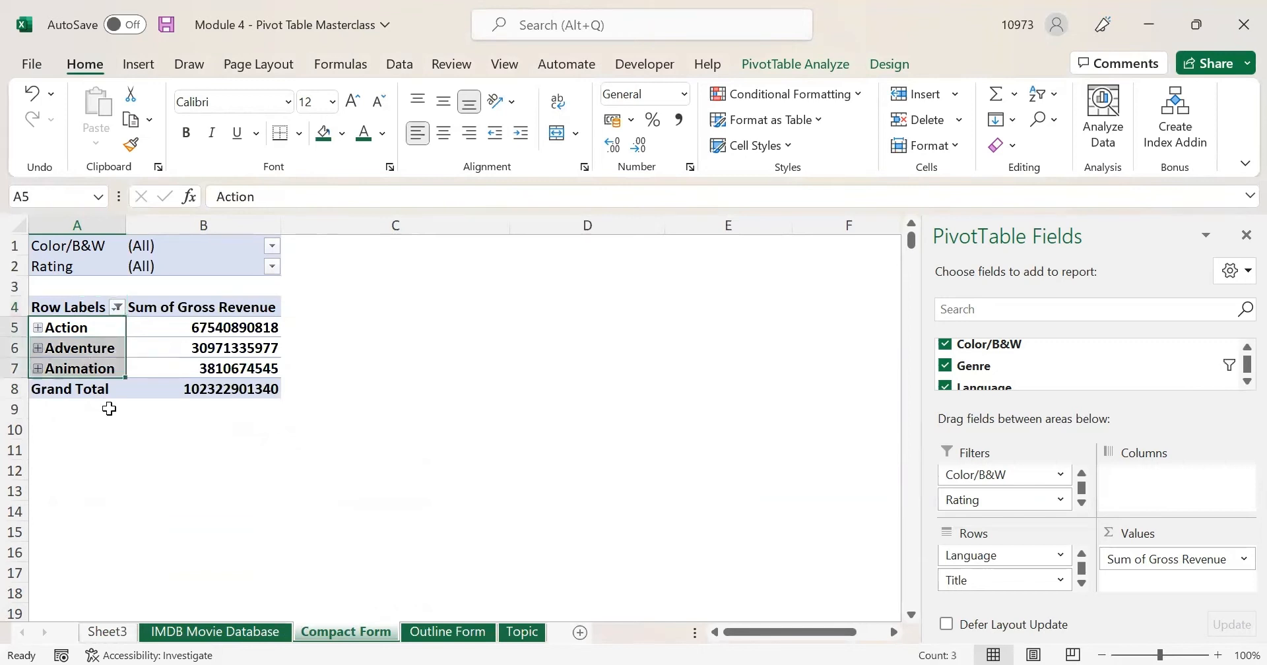
pyautogui.click(37, 327)
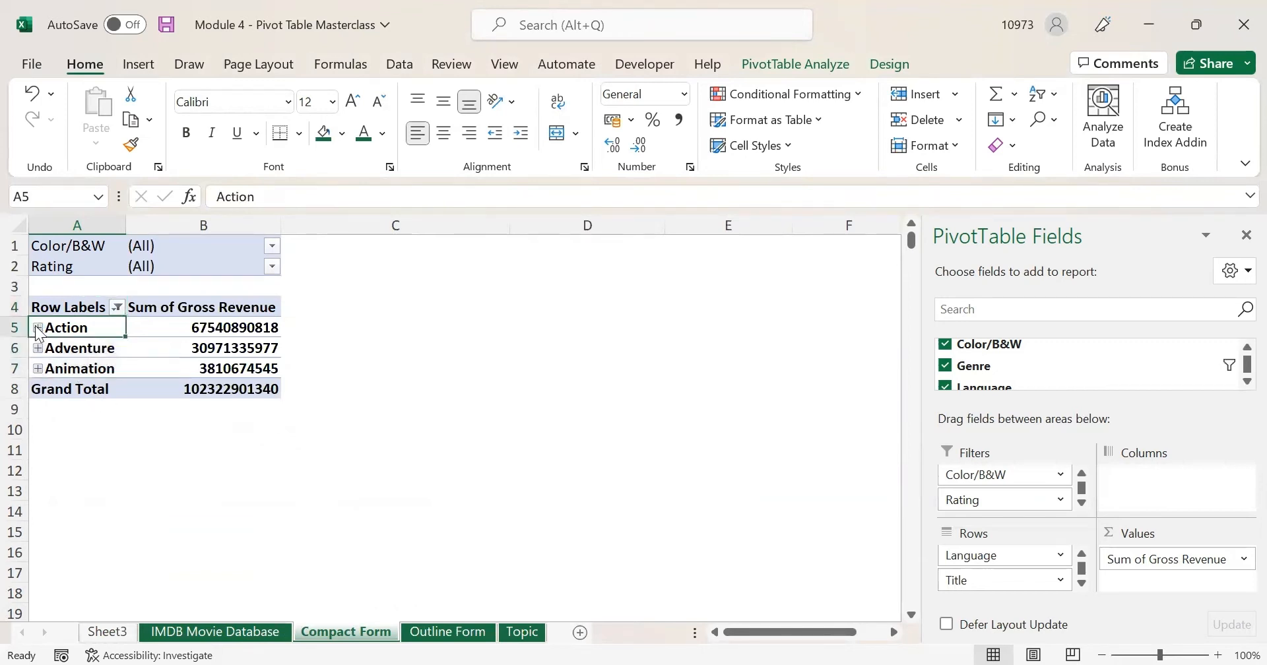
pyautogui.click(53, 349)
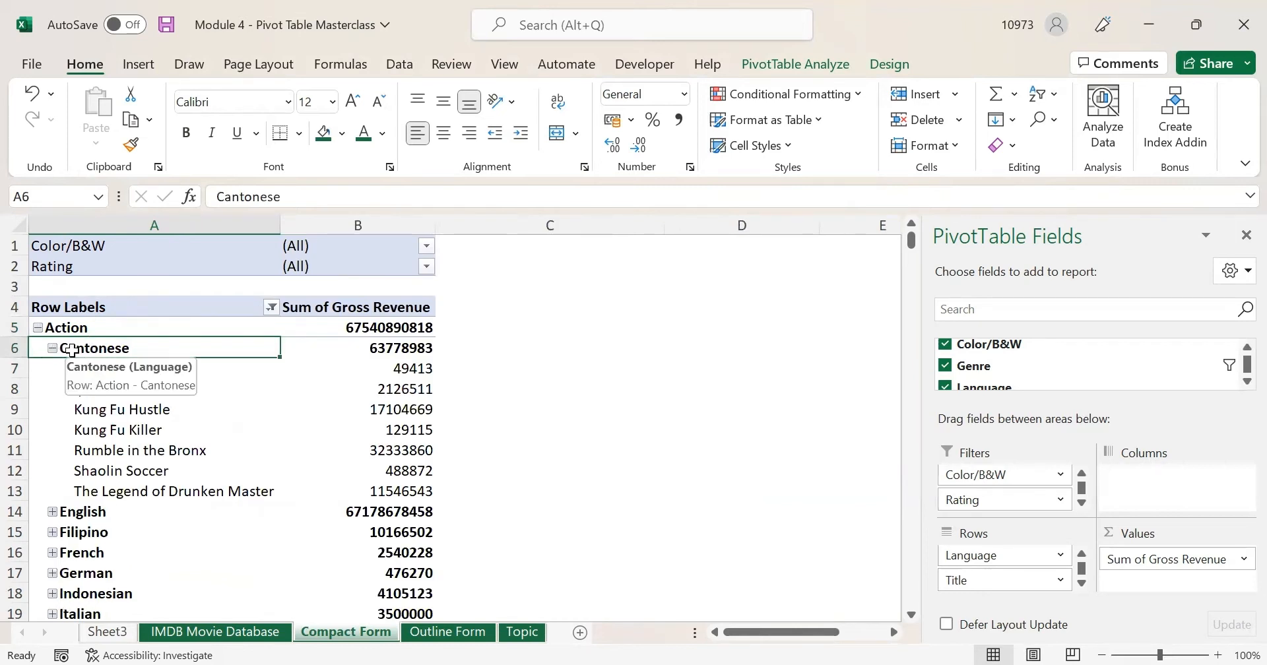
pyautogui.click(53, 512)
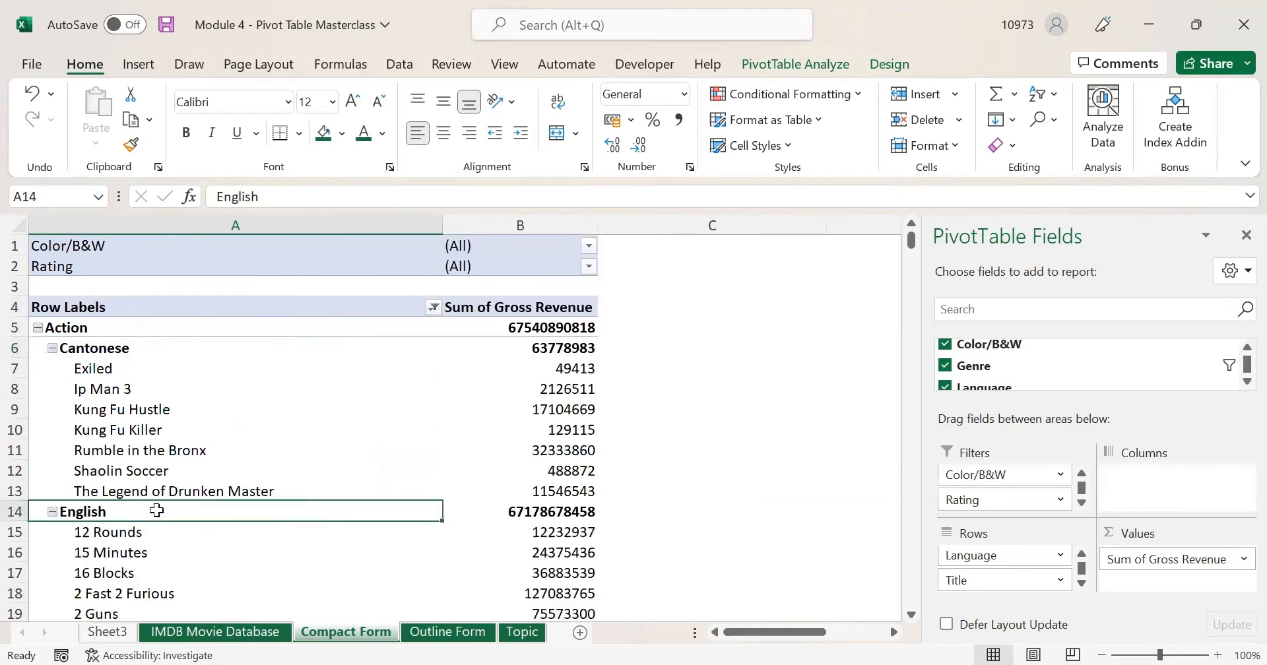
# - Examine the movie titles listed under Cantonese and English in the Action group, checking whether the Genre filter limits them
pyautogui.moveTo(116, 370); pyautogui.dragTo(161, 489)
pyautogui.scroll(-2, 135, 437)
pyautogui.moveTo(124, 410); pyautogui.dragTo(132, 632)
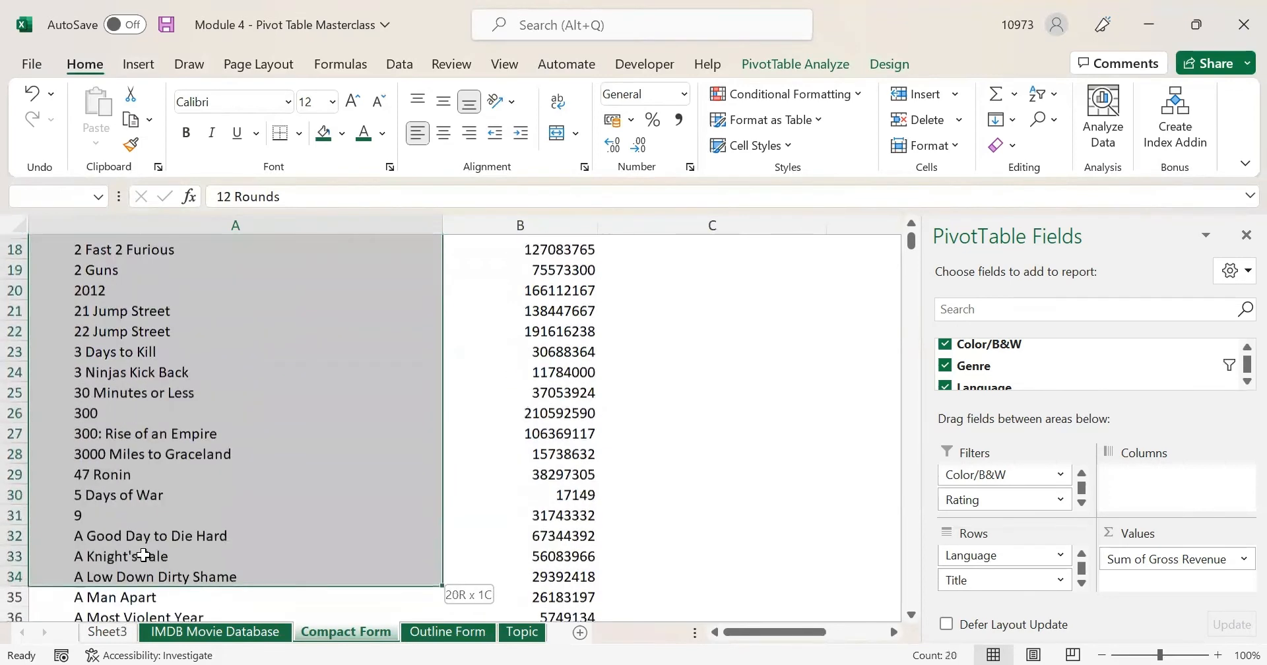
pyautogui.scroll(-4, 147, 489)
pyautogui.click(150, 431)
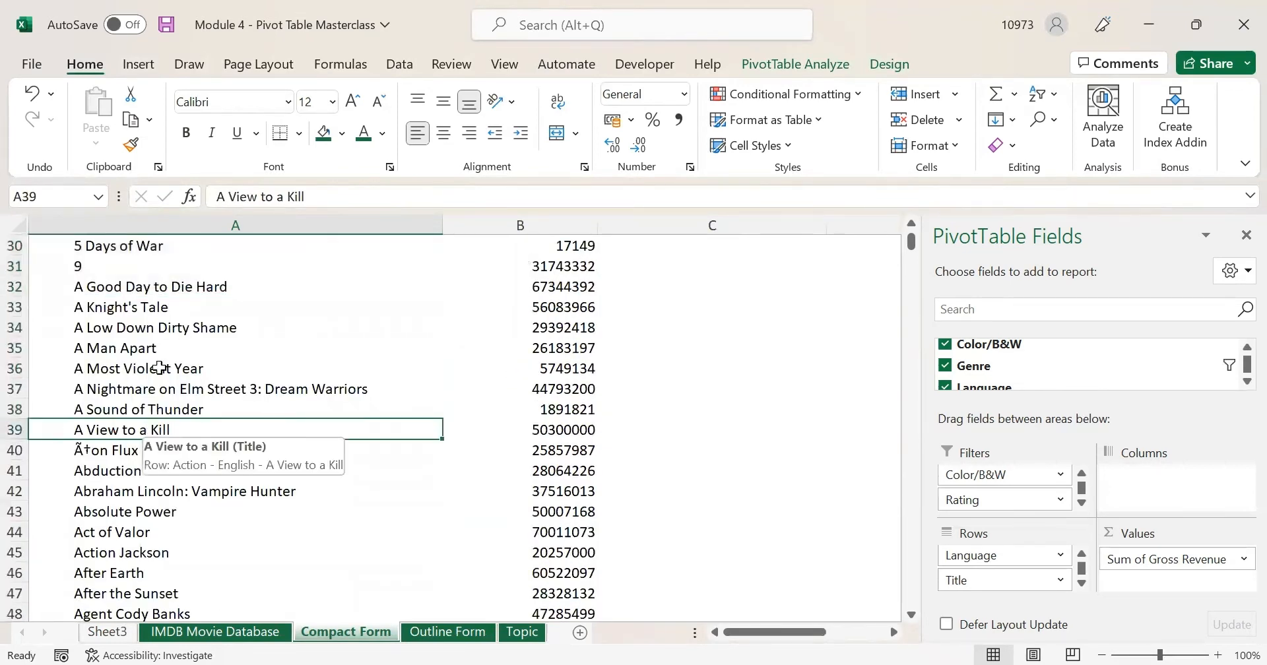
pyautogui.scroll(-2, 180, 398)
pyautogui.moveTo(158, 329); pyautogui.dragTo(174, 532)
pyautogui.scroll(5, 184, 521)
pyautogui.scroll(6, 183, 521)
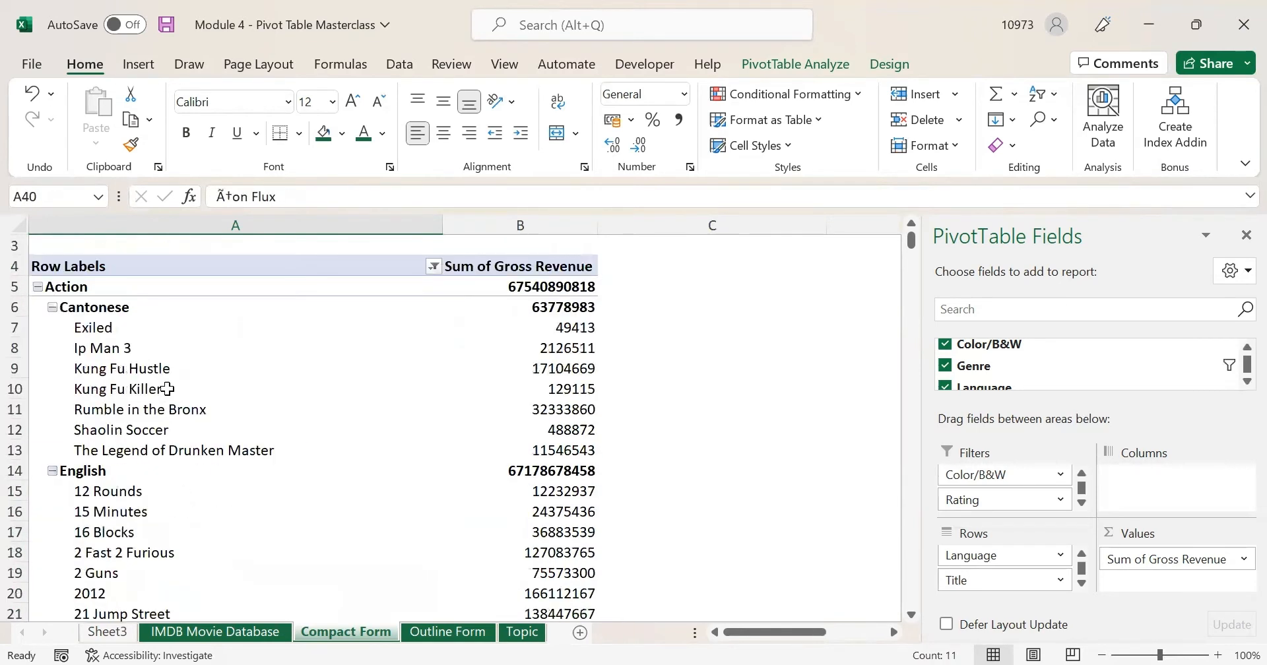
# - Collapse the Cantonese language and the whole Action genre group, leaving an empty cell below the pivot table selected
pyautogui.click(52, 308)
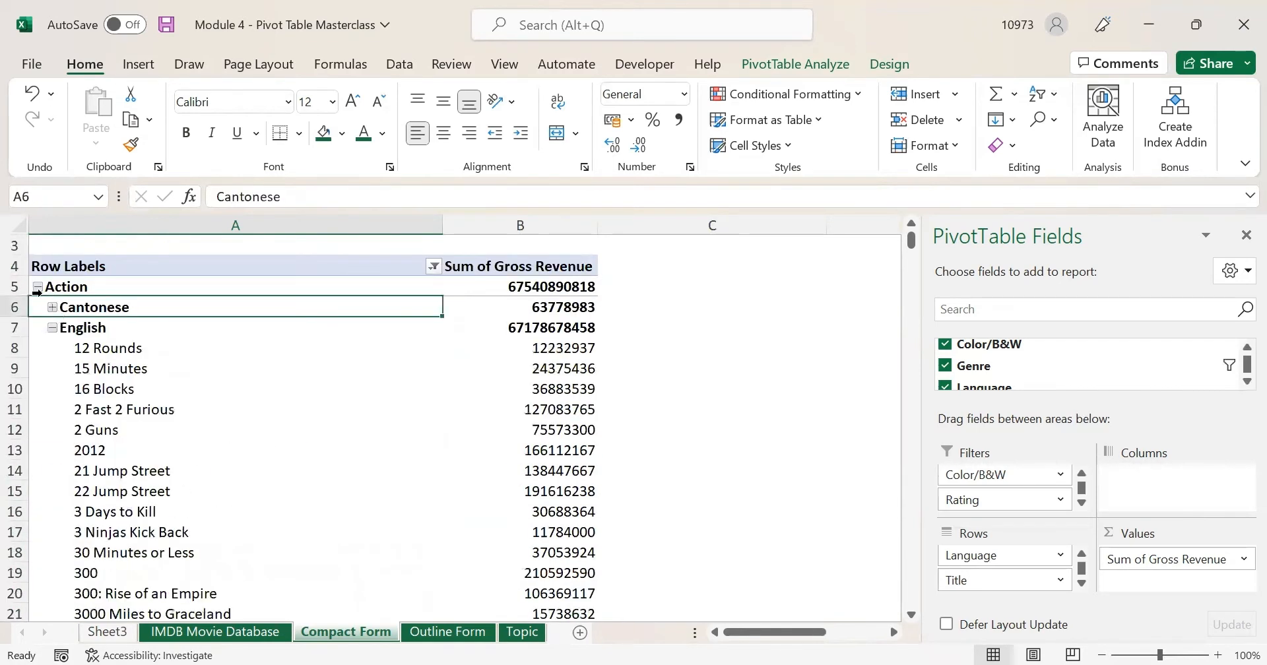
pyautogui.click(38, 288)
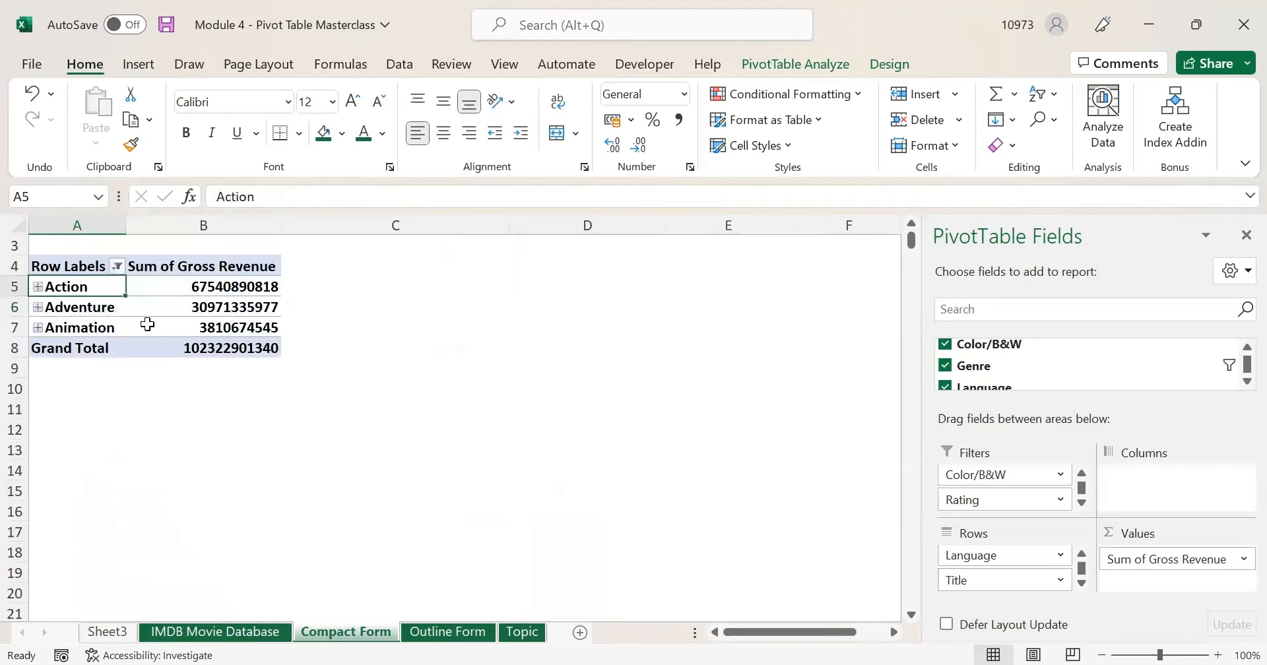
pyautogui.click(138, 382)
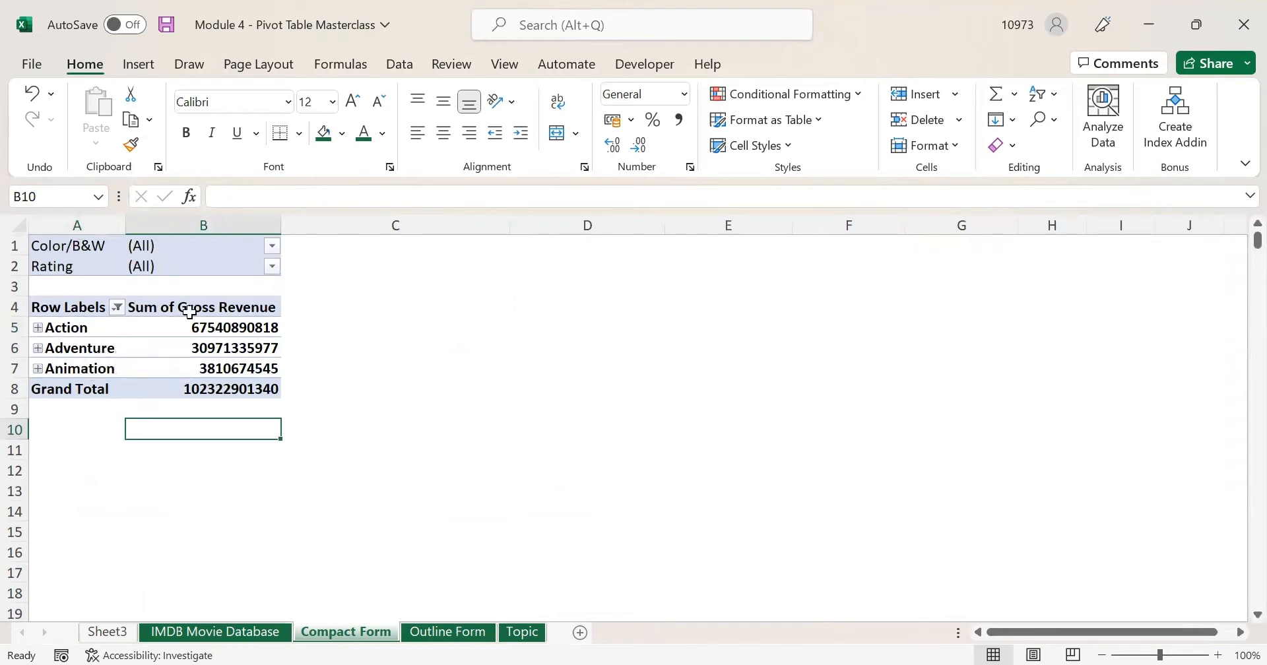
# - Clear the filter from the Genre field and expand the Action group again
pyautogui.click(117, 308)
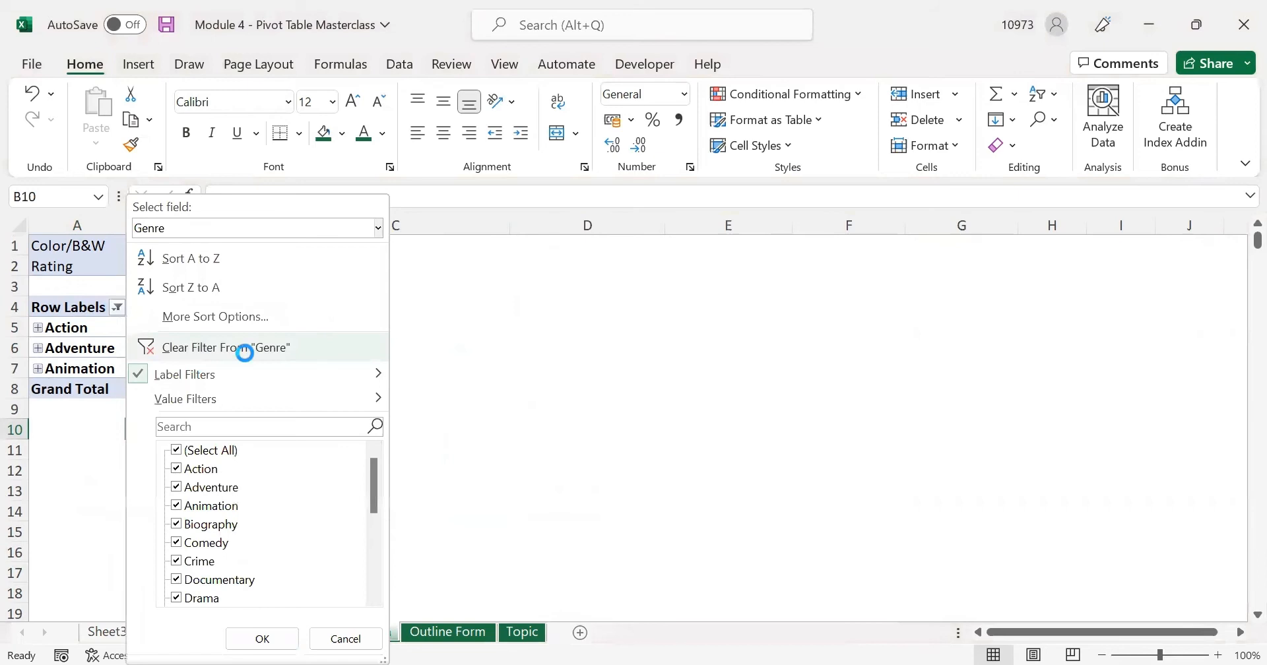
pyautogui.click(244, 351)
pyautogui.click(38, 328)
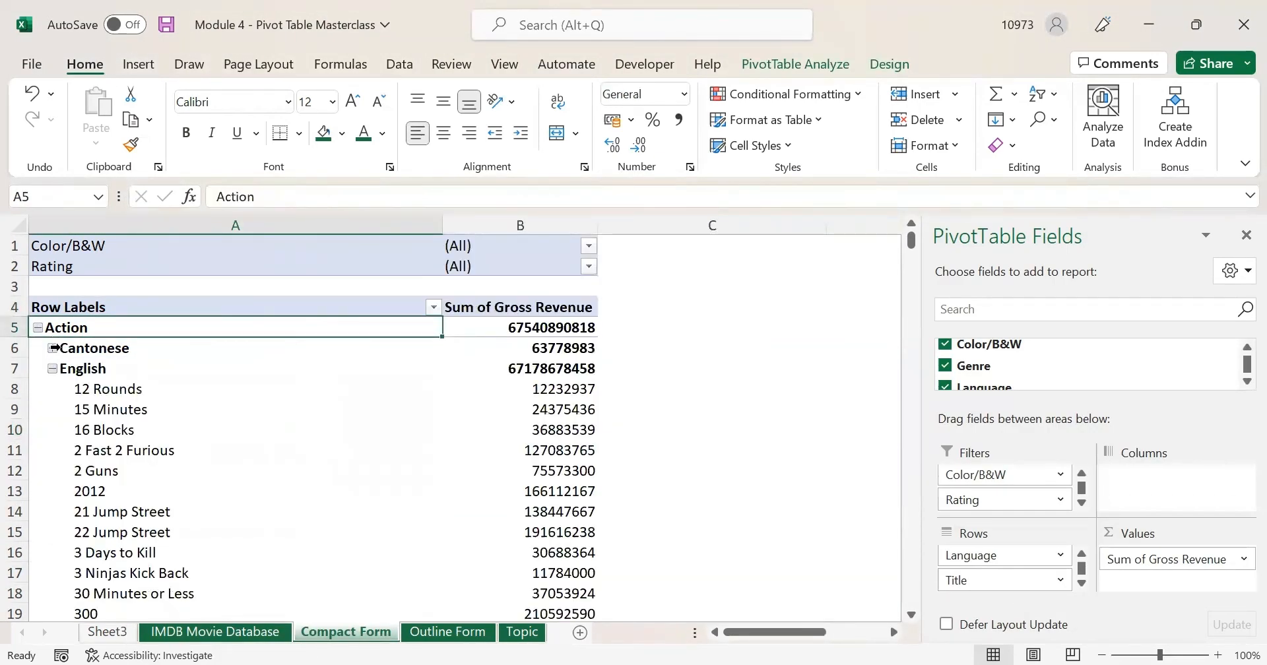
# - Apply a label filter to the Title field that keeps only titles beginning with "a"
pyautogui.click(148, 393)
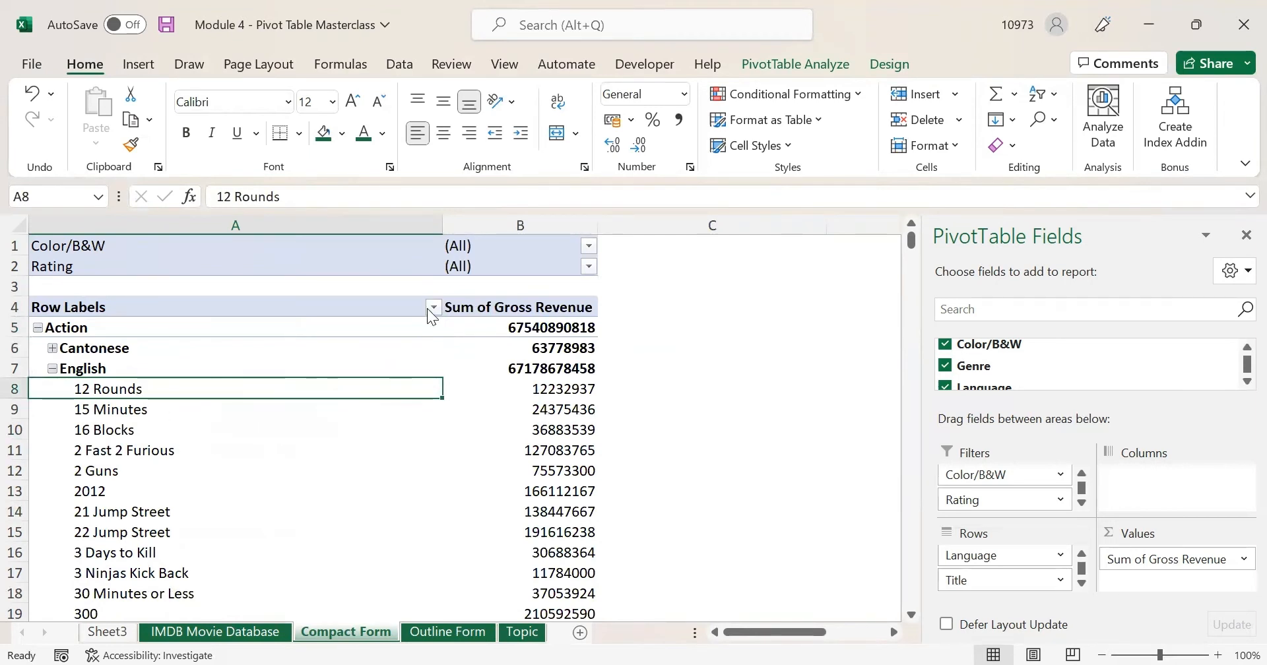
pyautogui.click(434, 308)
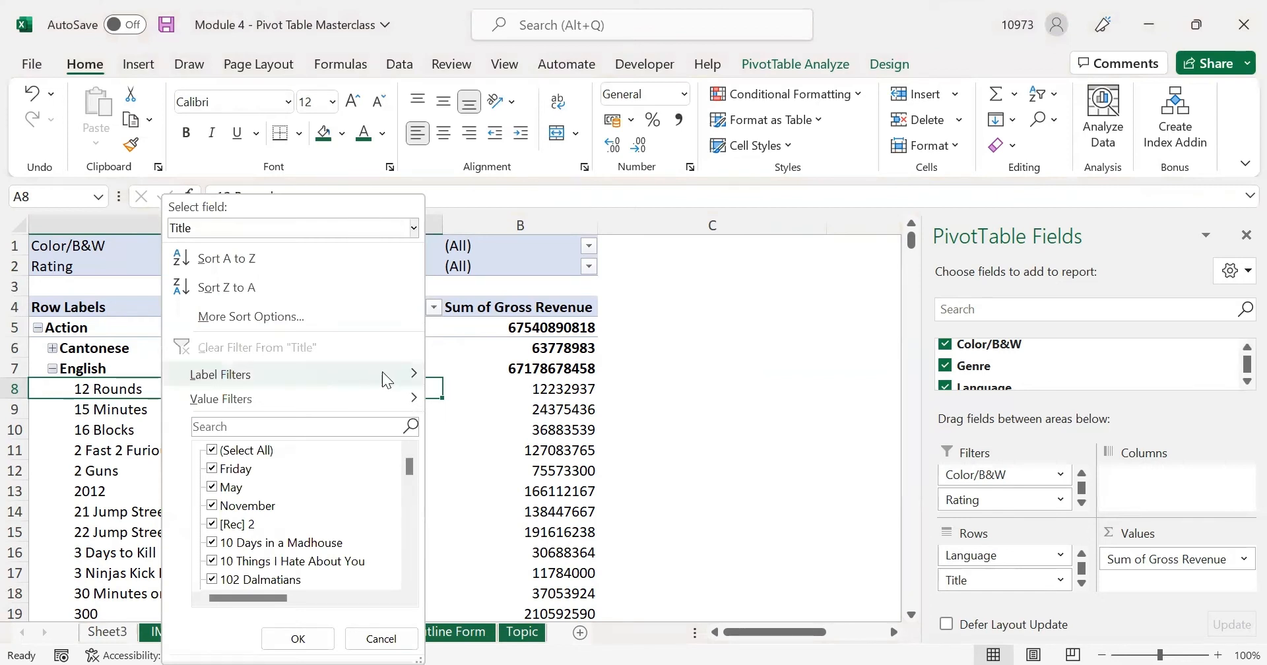
pyautogui.moveTo(385, 370)
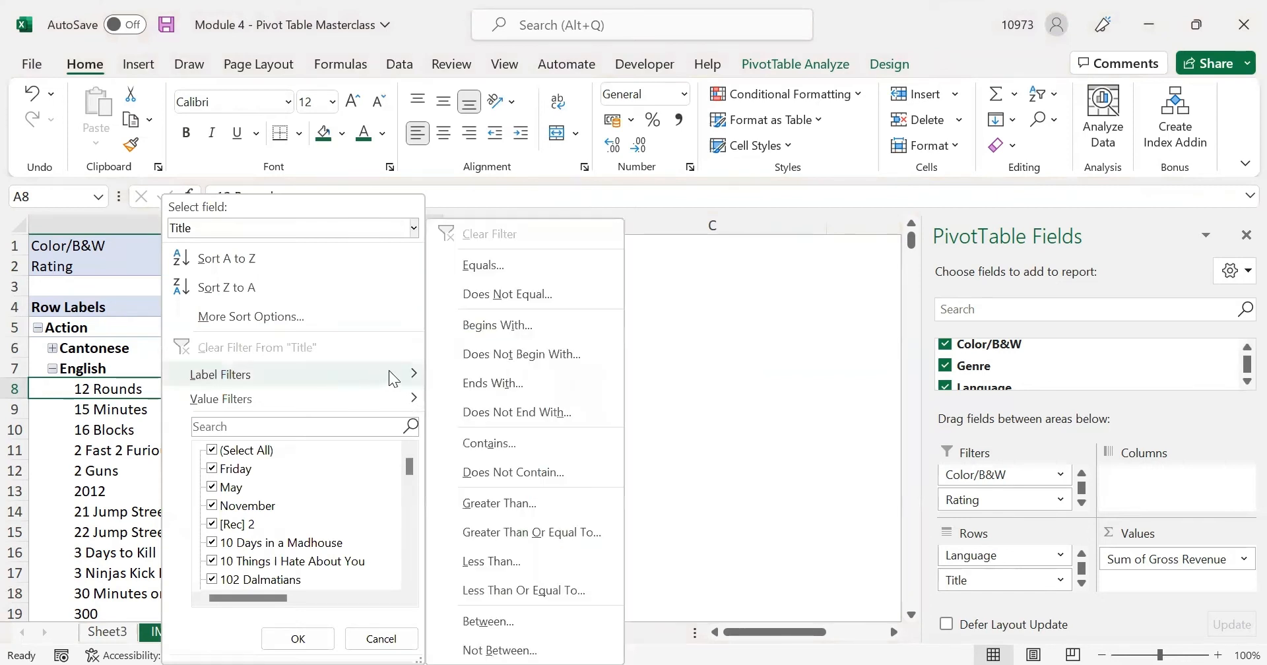
pyautogui.click(526, 326)
pyautogui.write('a')
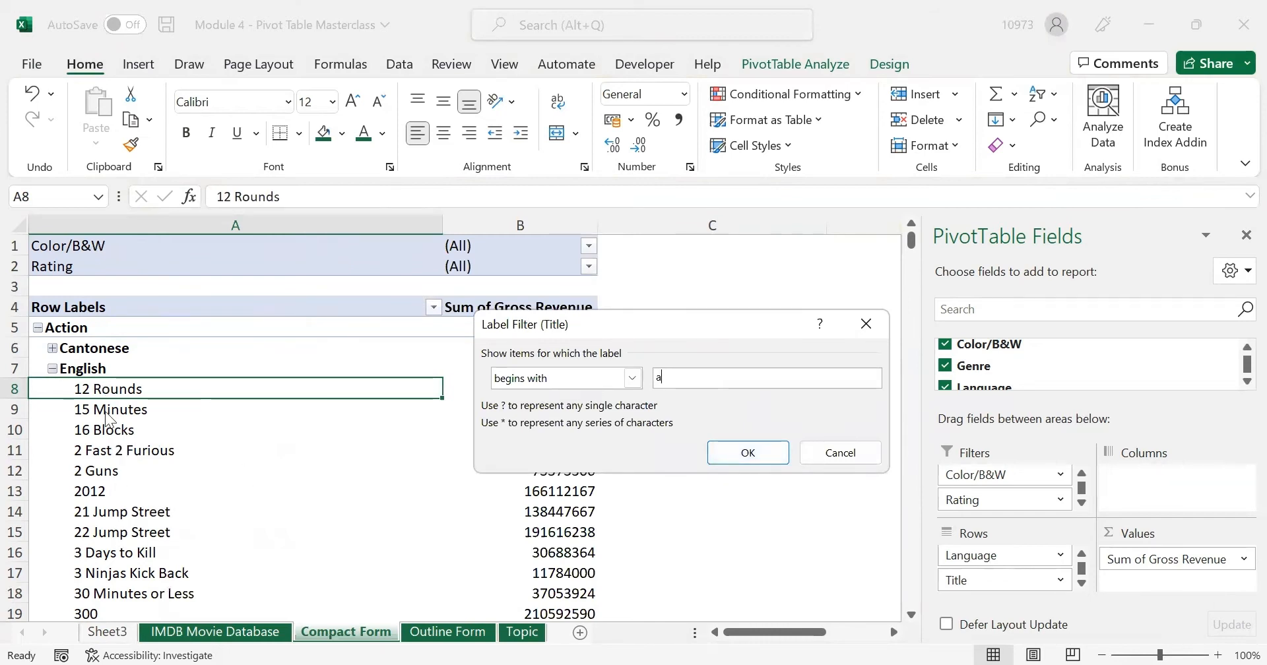
pyautogui.click(751, 456)
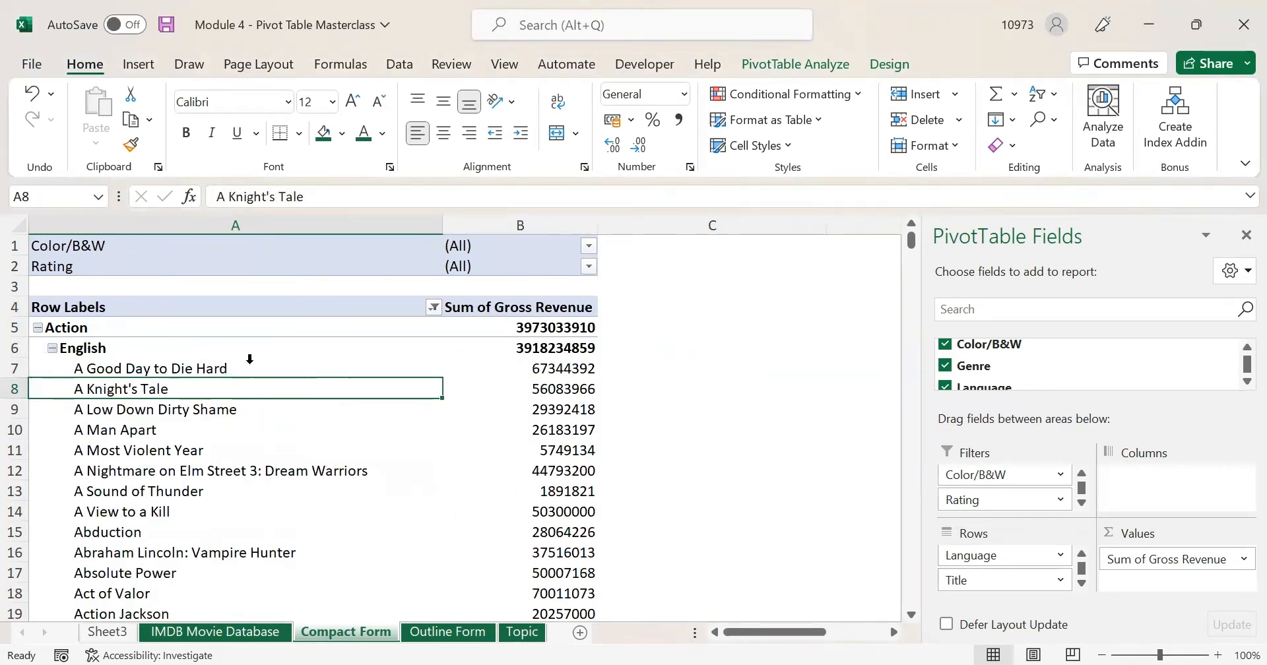
# - Expand the Maya language under Action and the Adventure genre, and review the filtered titles across the pivot table
pyautogui.moveTo(256, 368); pyautogui.dragTo(266, 566)
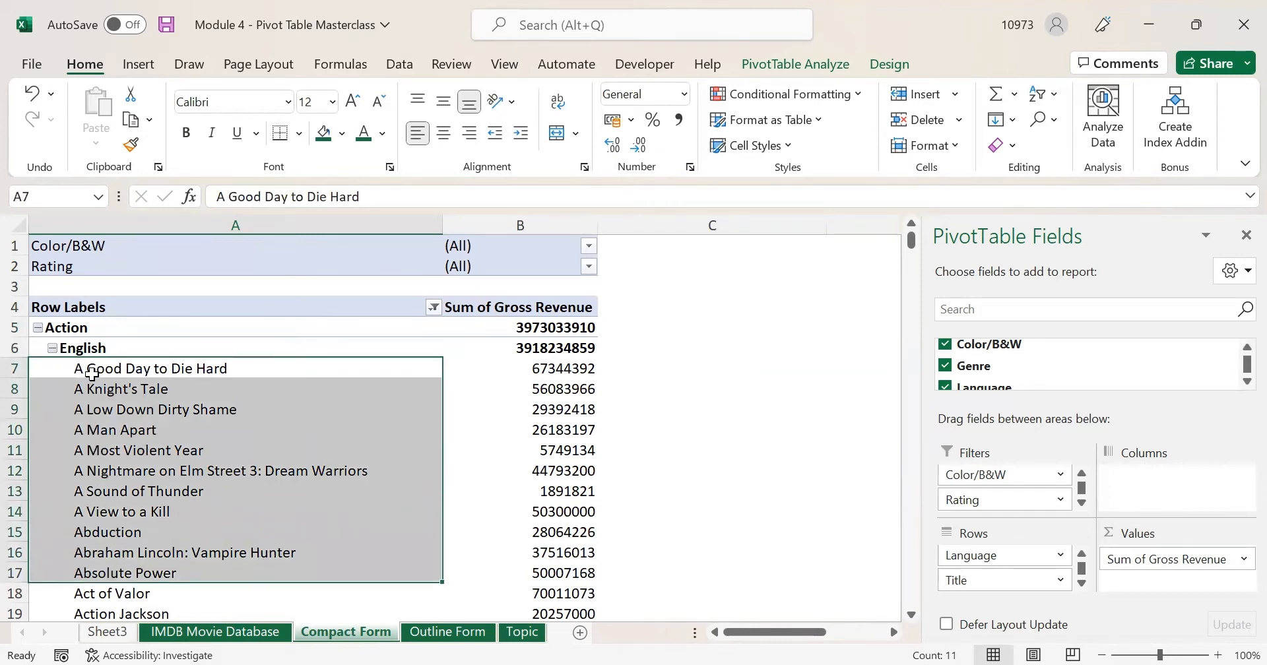
pyautogui.scroll(-17, 136, 459)
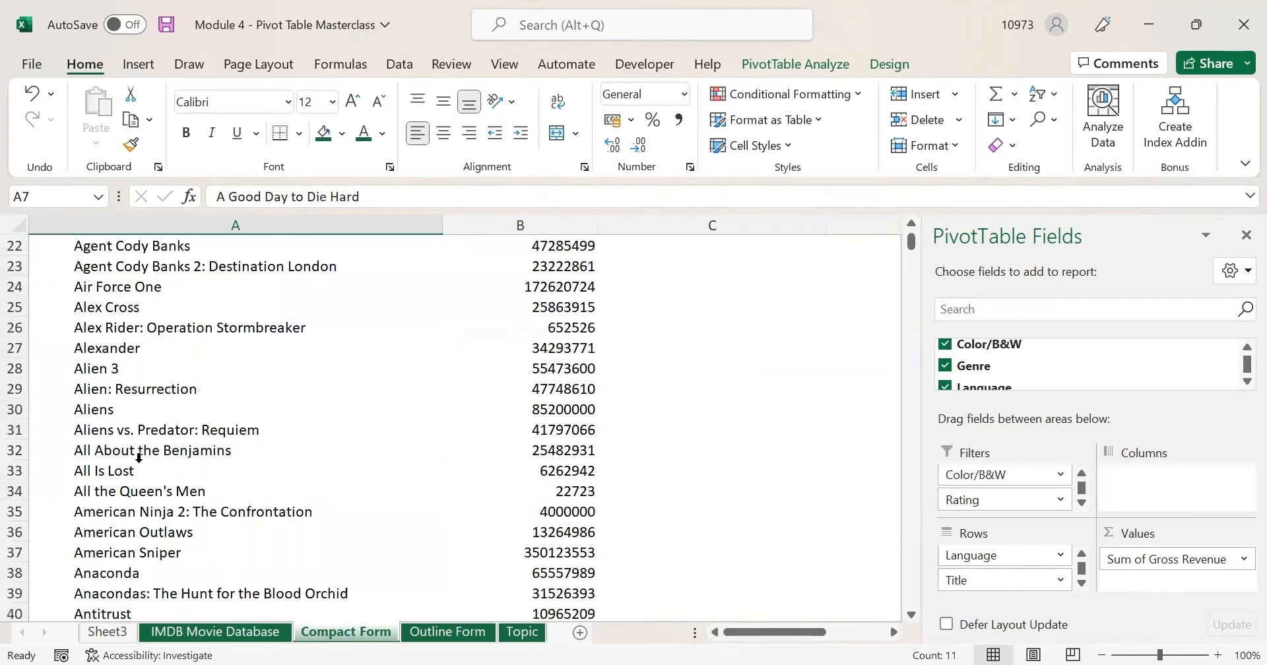
pyautogui.click(52, 369)
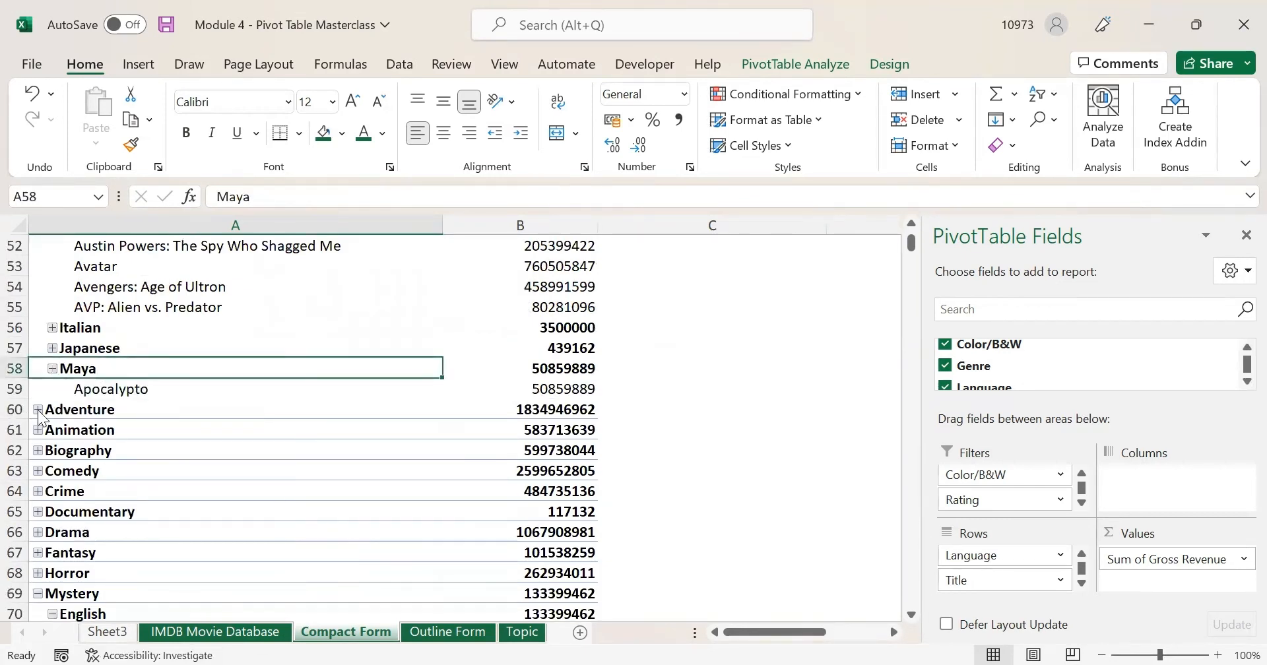
pyautogui.click(39, 410)
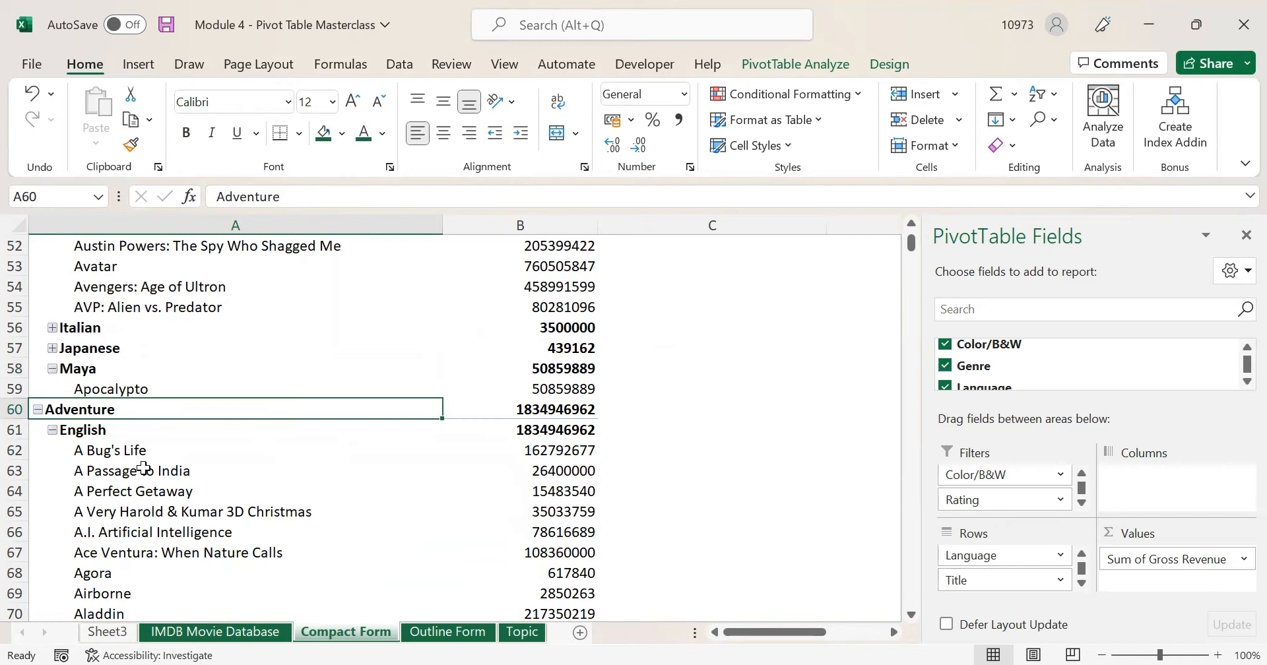
pyautogui.scroll(-2, 155, 410)
pyautogui.moveTo(141, 335); pyautogui.dragTo(152, 614)
pyautogui.scroll(-5, 224, 422)
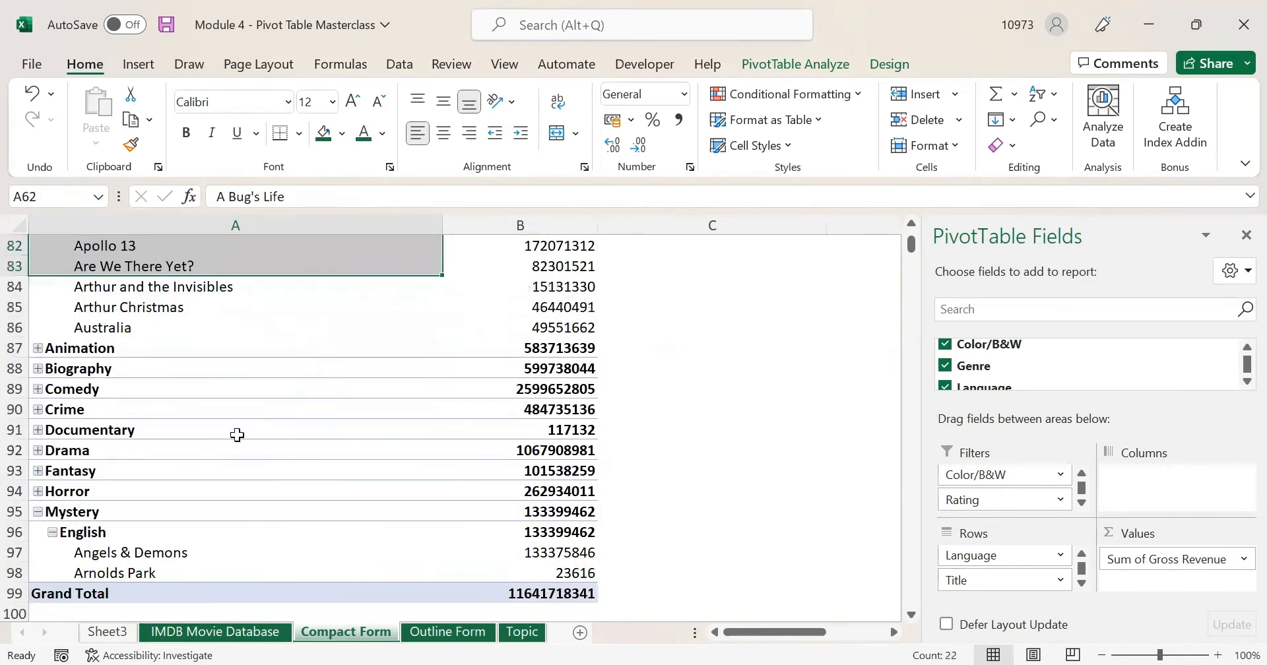
pyautogui.scroll(20, 374, 393)
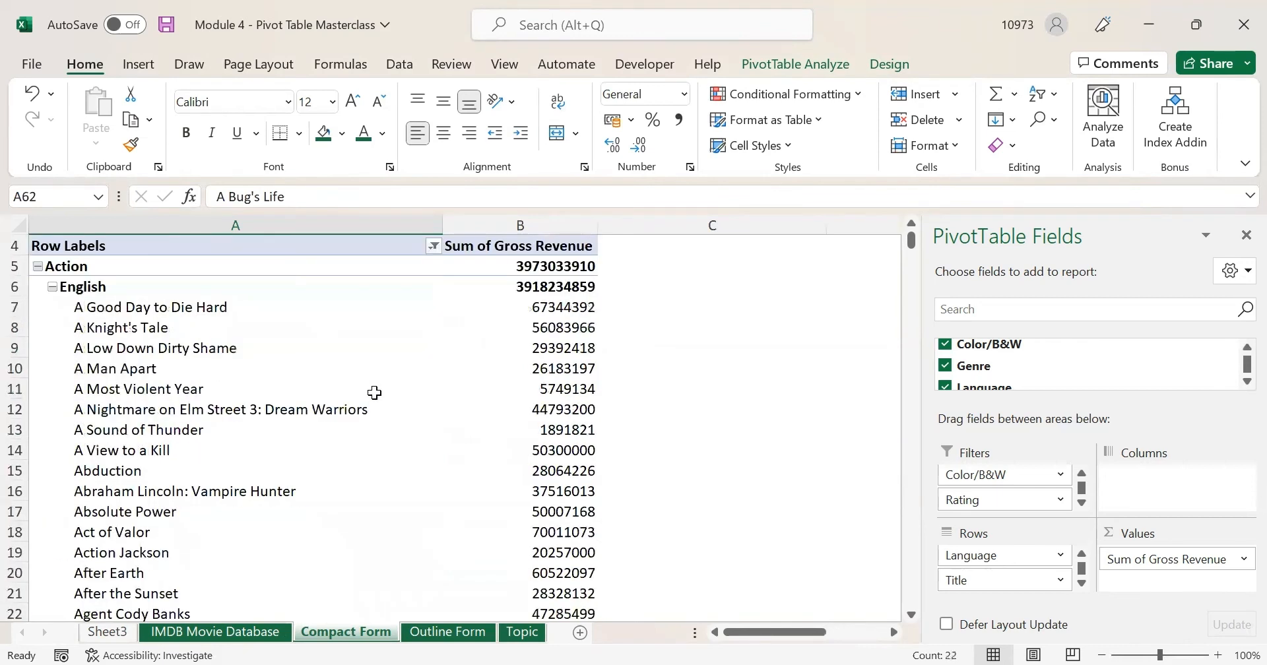
# - Collapse the English language under Action, and collapse the whole Action and Adventure genres in the compact pivot table
pyautogui.scroll(1, 374, 393)
pyautogui.click(52, 348)
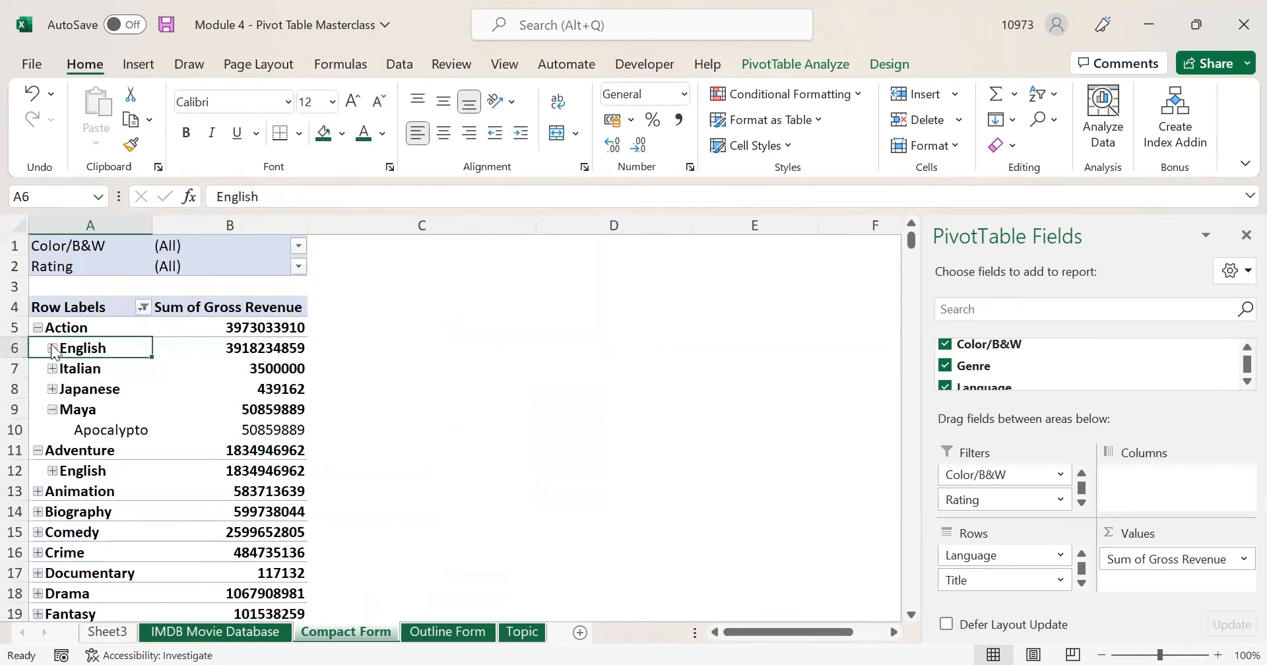
pyautogui.click(36, 329)
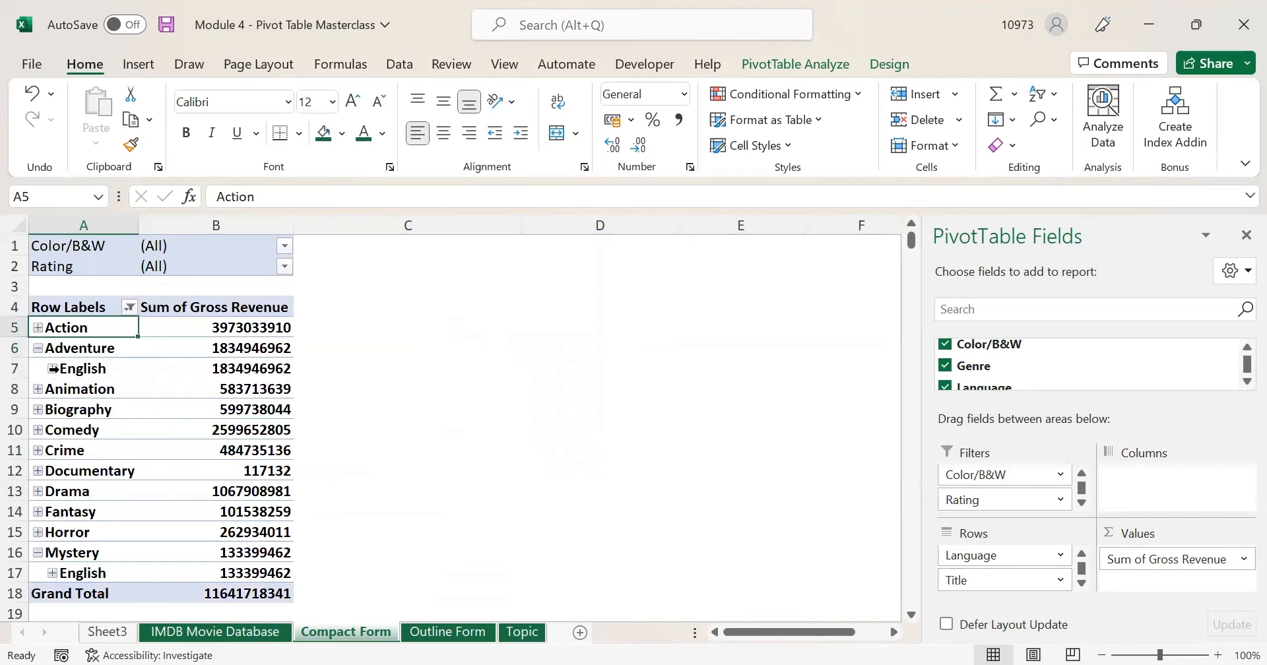
pyautogui.click(38, 350)
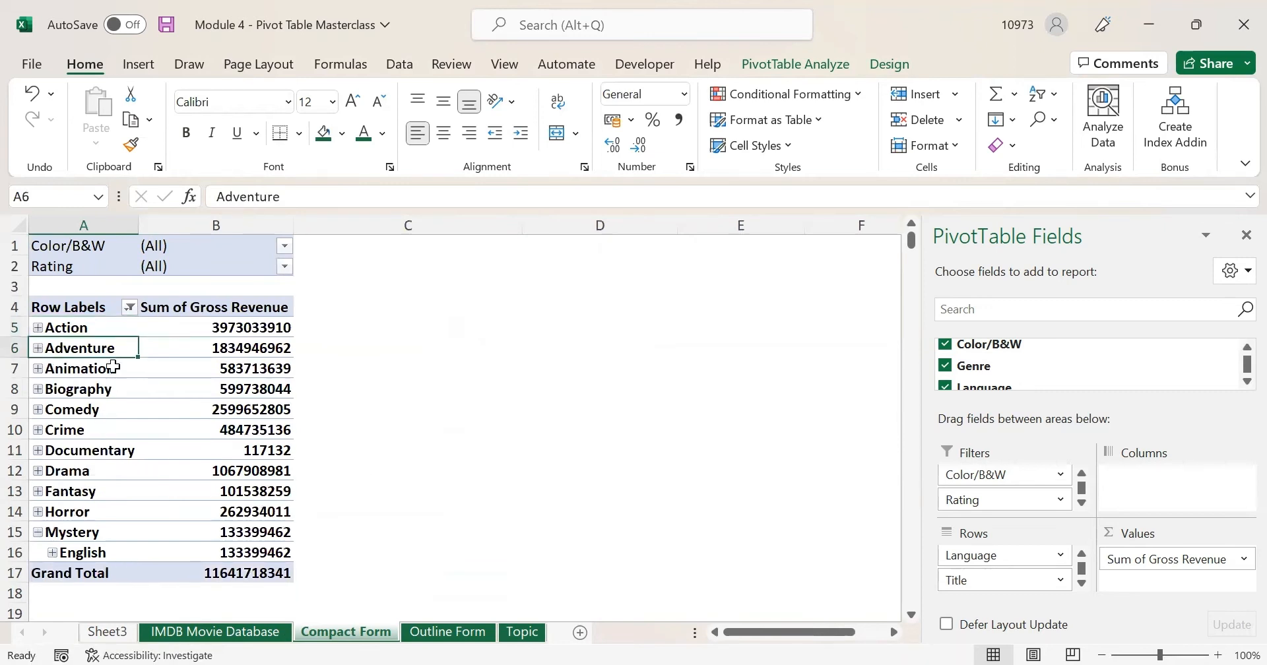
pyautogui.click(390, 429)
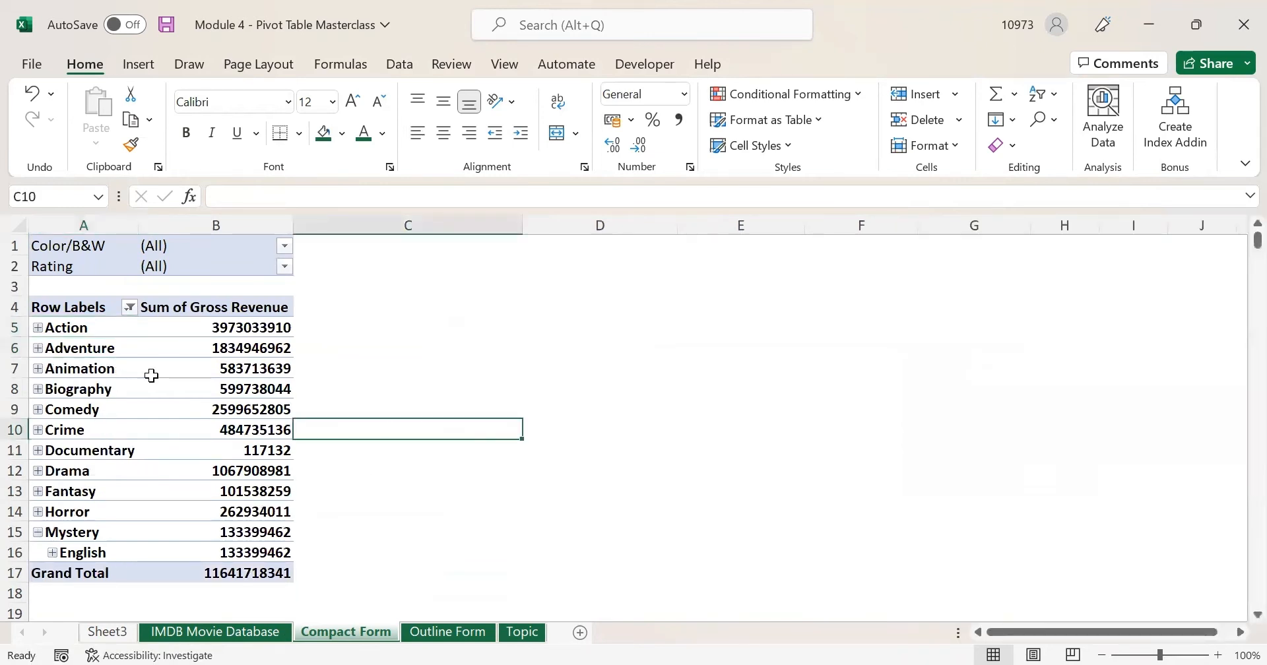
pyautogui.click(156, 394)
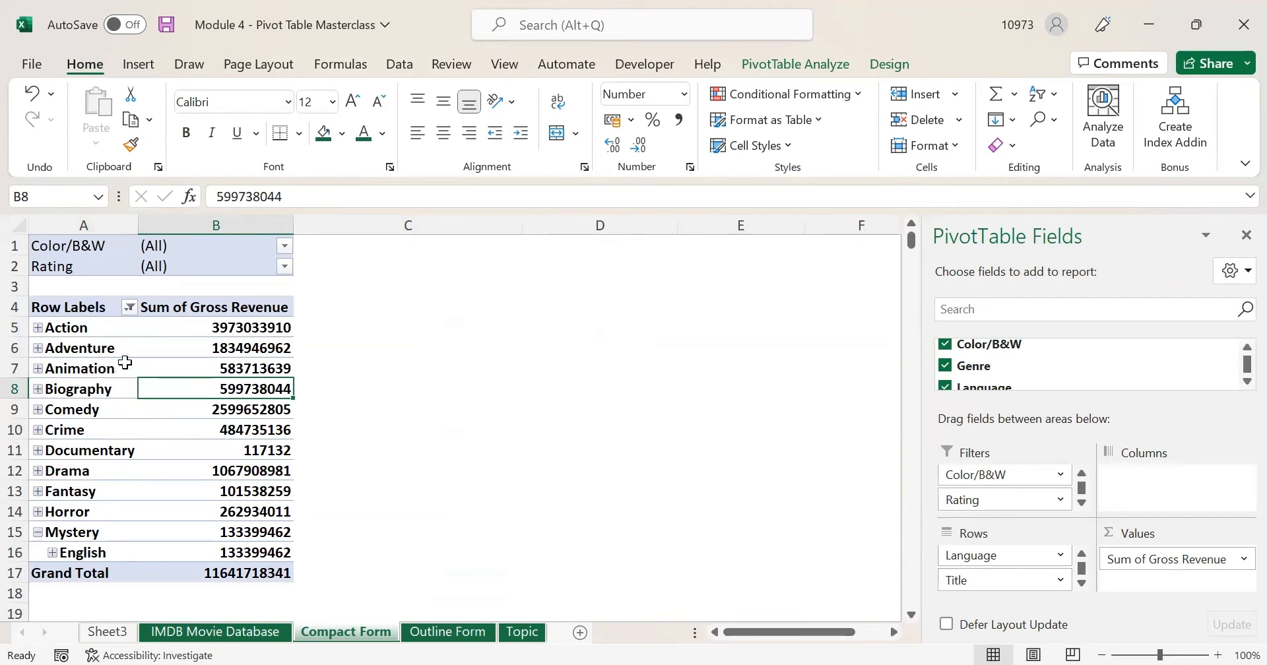
pyautogui.click(389, 454)
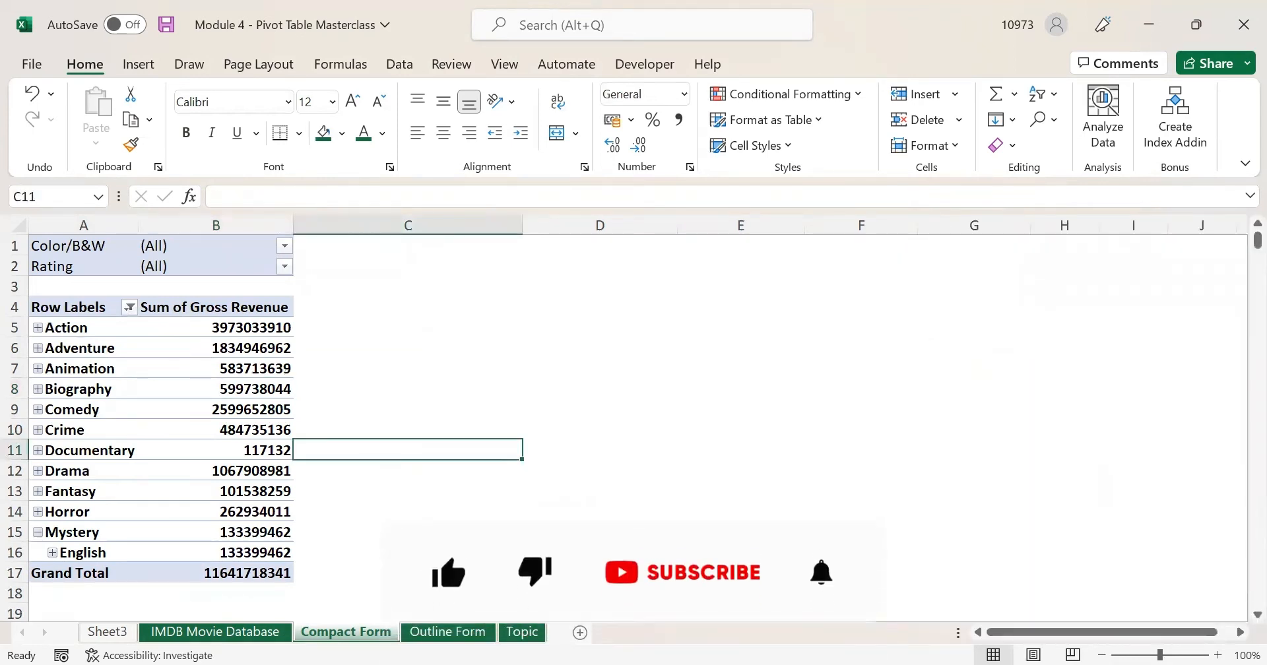
# - On the Outline Form sheet, add Genre and Language as pivot row fields above Title
pyautogui.click(450, 636)
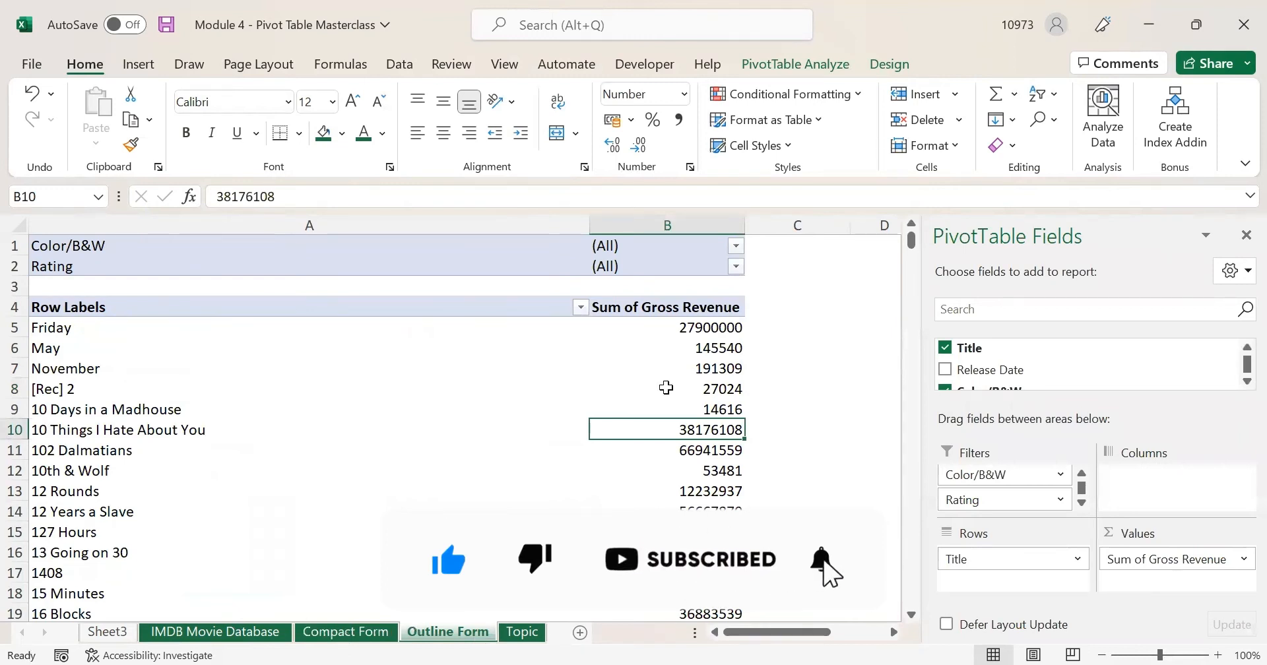
pyautogui.press('Up')
pyautogui.press('Up')
pyautogui.press('Up')
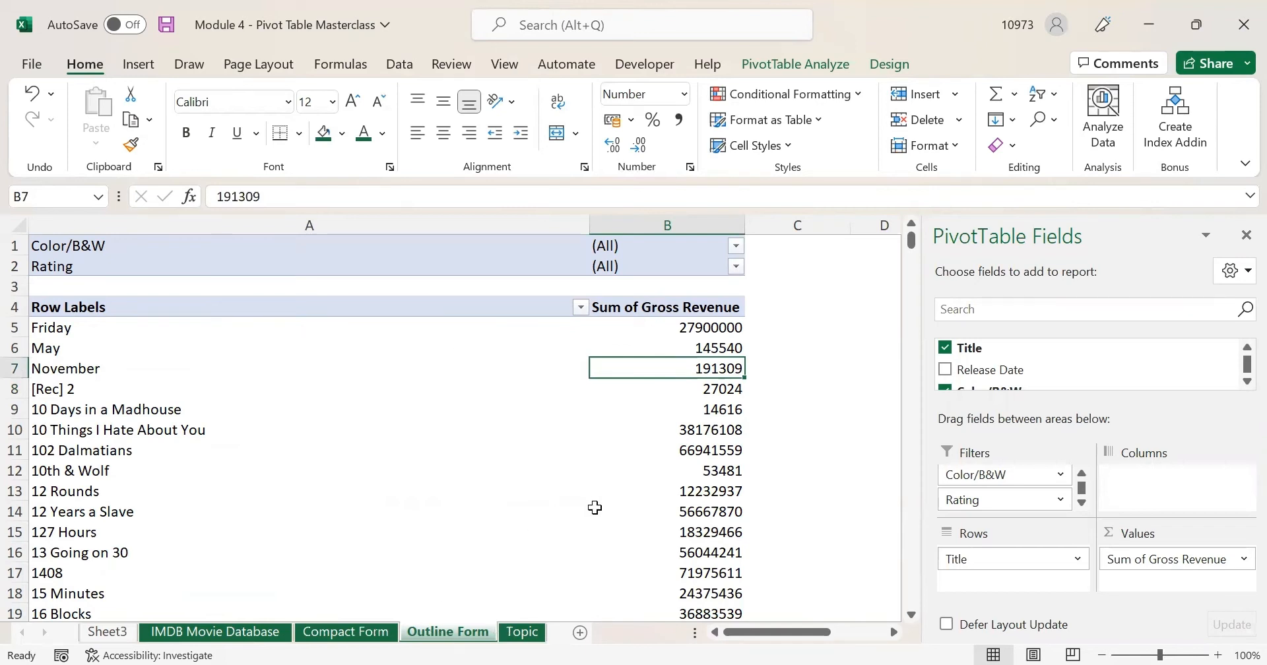
pyautogui.scroll(-3, 1003, 377)
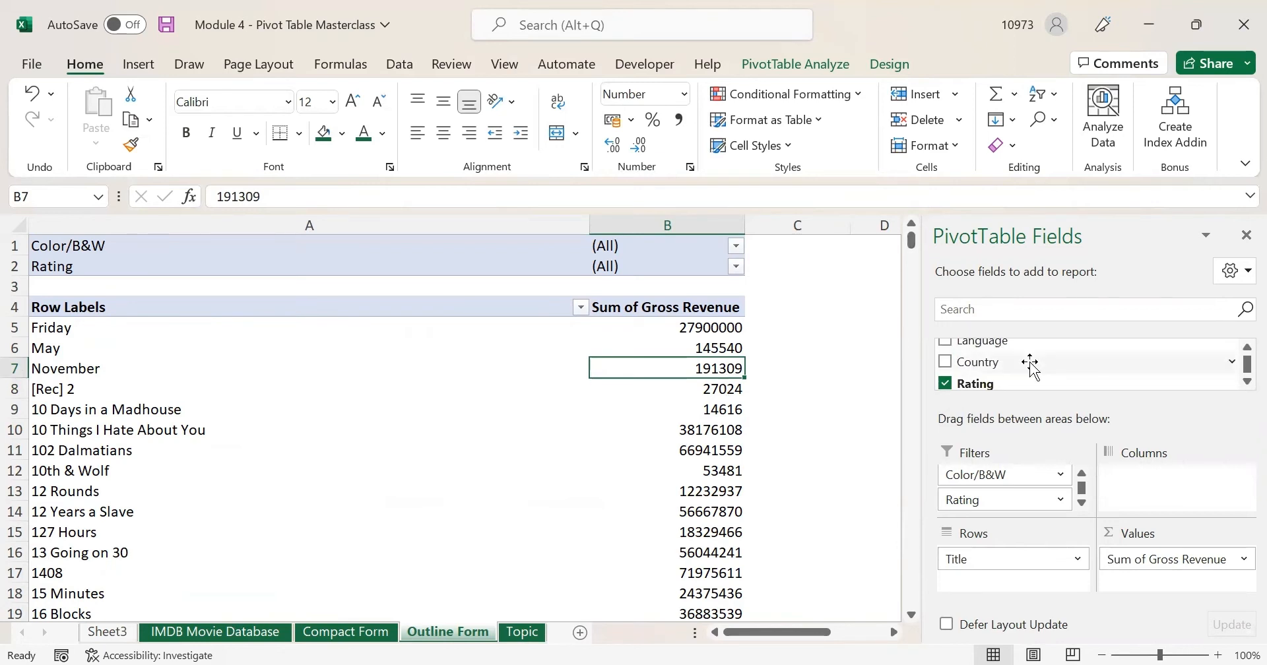
pyautogui.scroll(2, 1034, 367)
pyautogui.moveTo(1024, 364); pyautogui.dragTo(1010, 521)
pyautogui.scroll(-1, 1027, 357)
pyautogui.moveTo(1024, 341); pyautogui.dragTo(1021, 565)
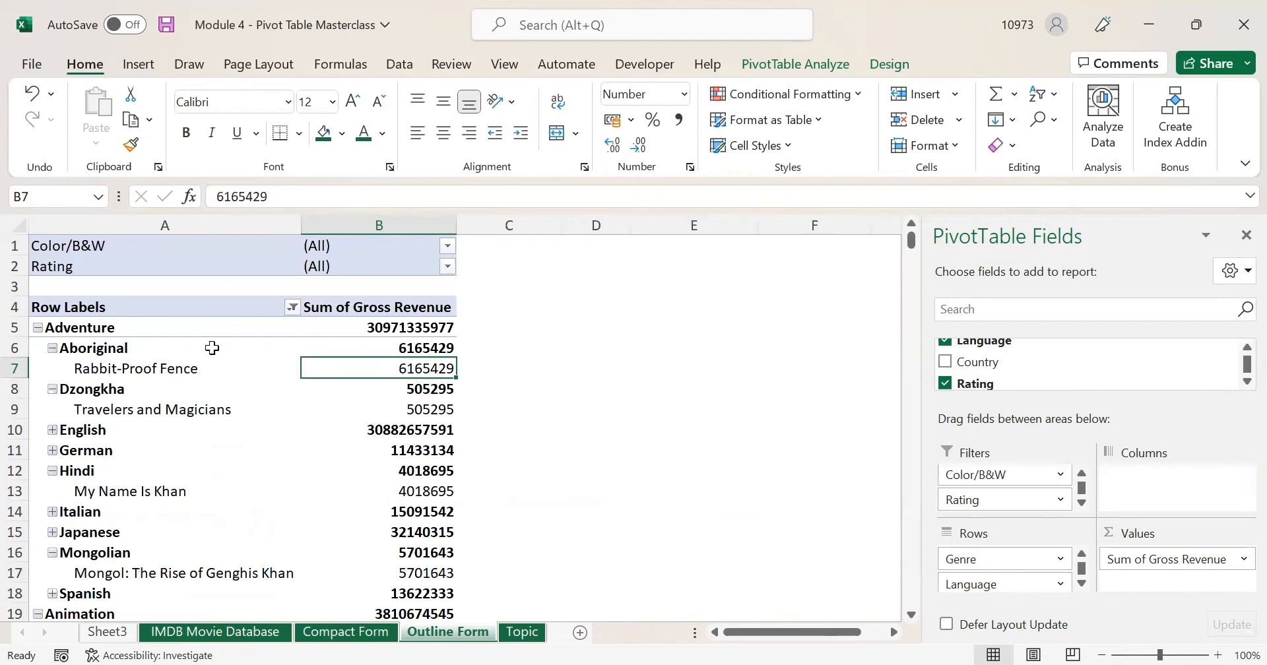
pyautogui.click(411, 510)
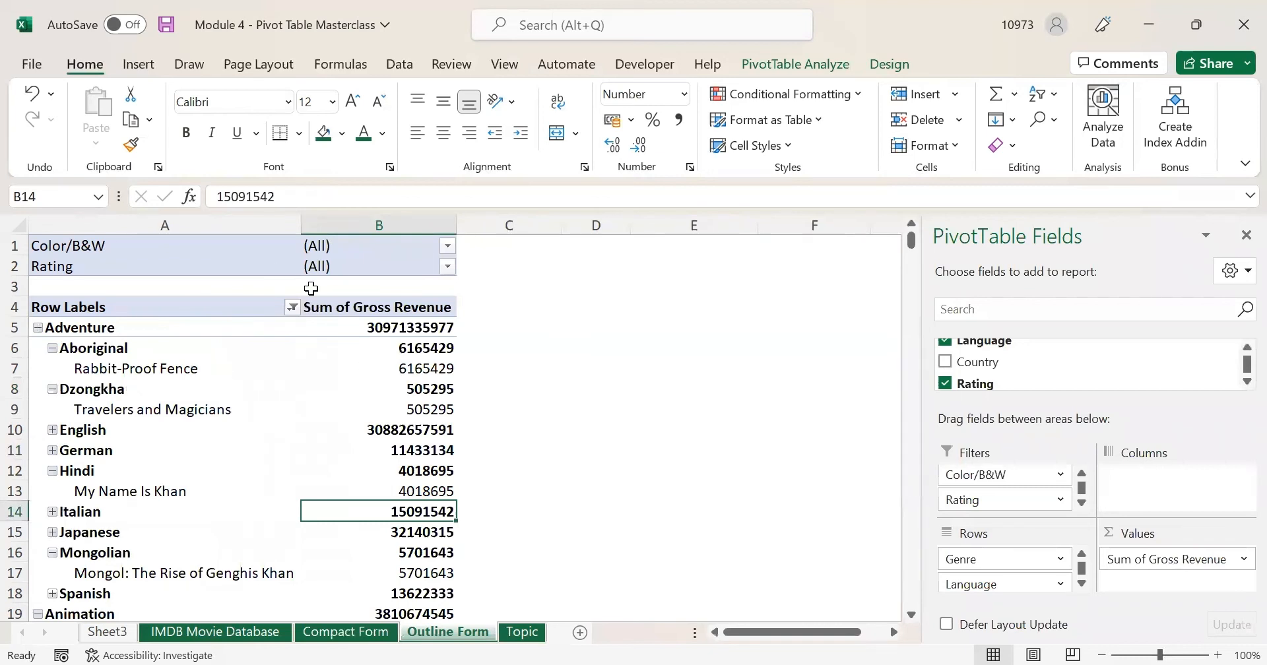
pyautogui.moveTo(395, 377)
pyautogui.click(636, 428)
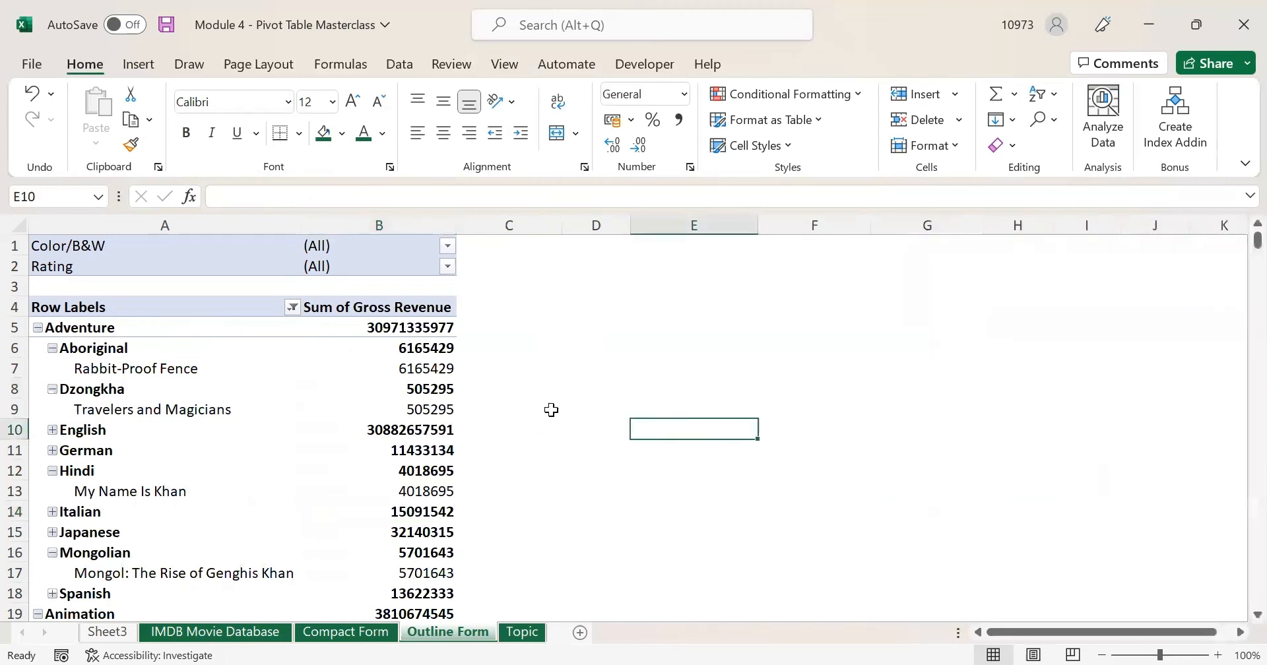
pyautogui.click(311, 381)
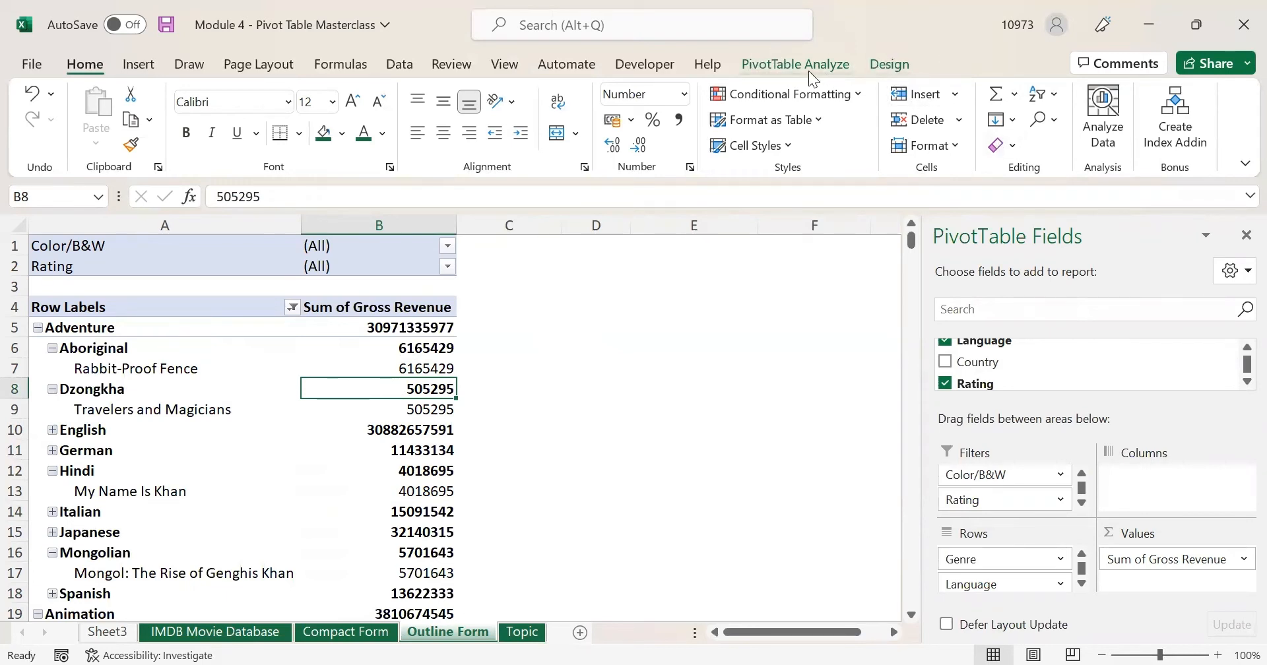
pyautogui.click(759, 371)
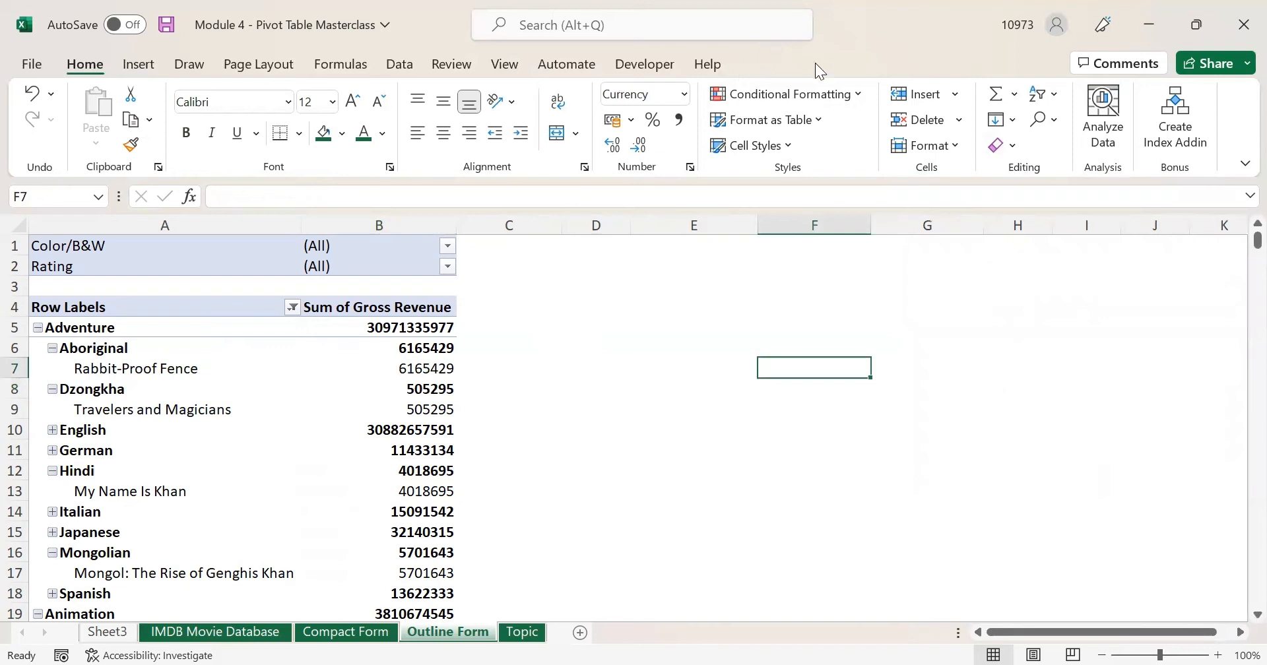
# - Apply the compact form report layout to the Outline Form sheet's pivot table, and switch it to outline form
pyautogui.click(421, 389)
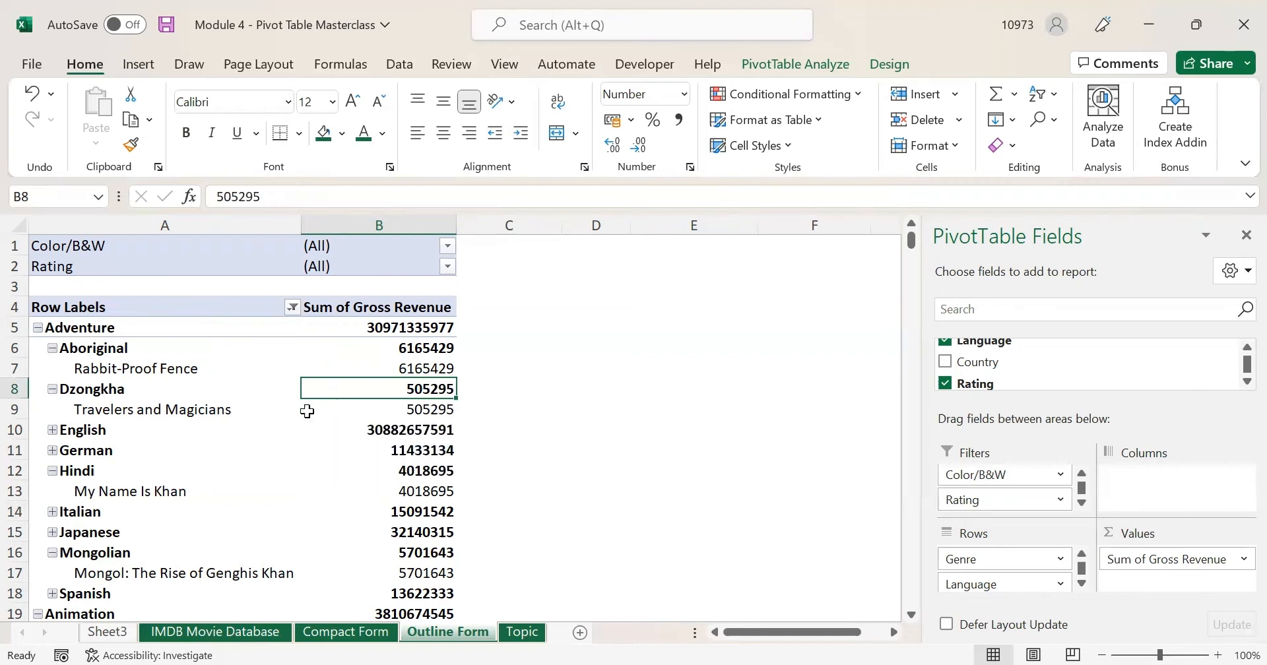
pyautogui.click(894, 66)
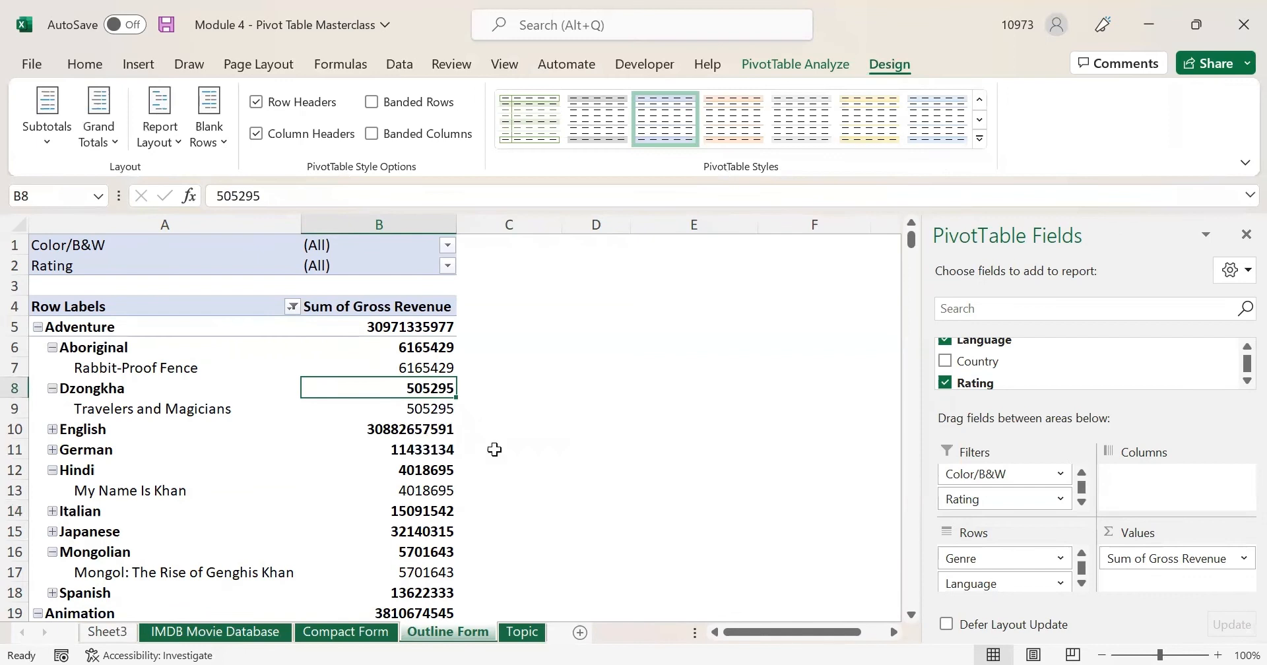
pyautogui.click(179, 140)
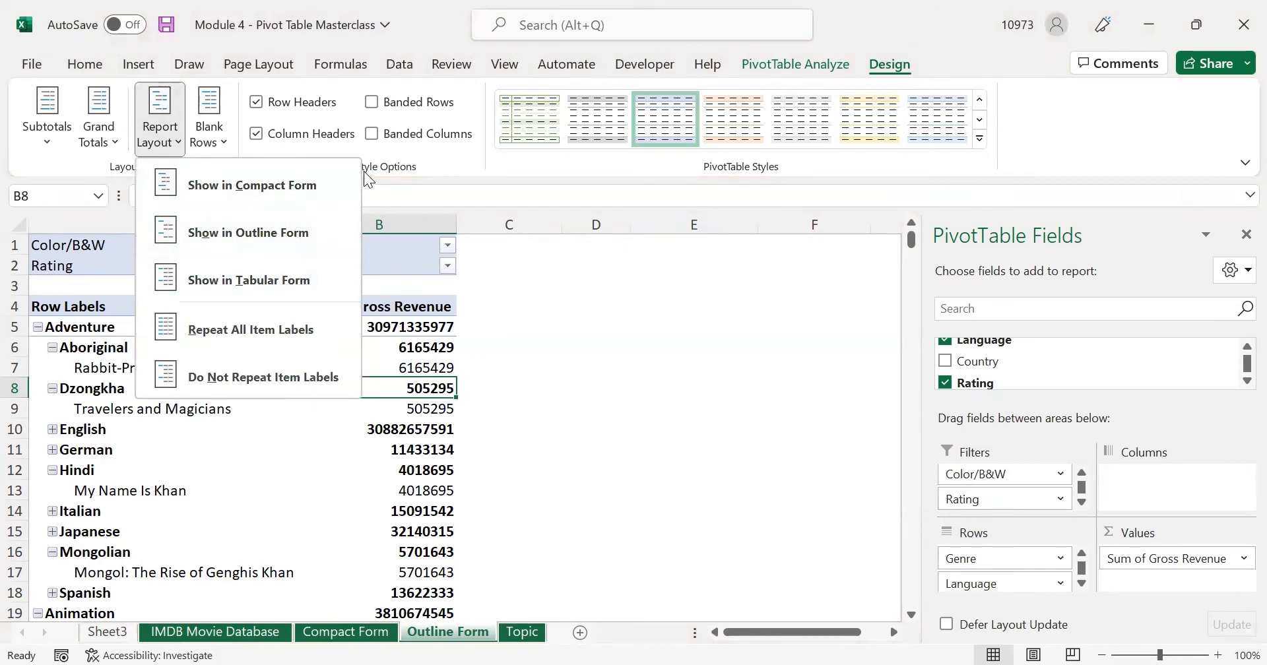
pyautogui.click(318, 184)
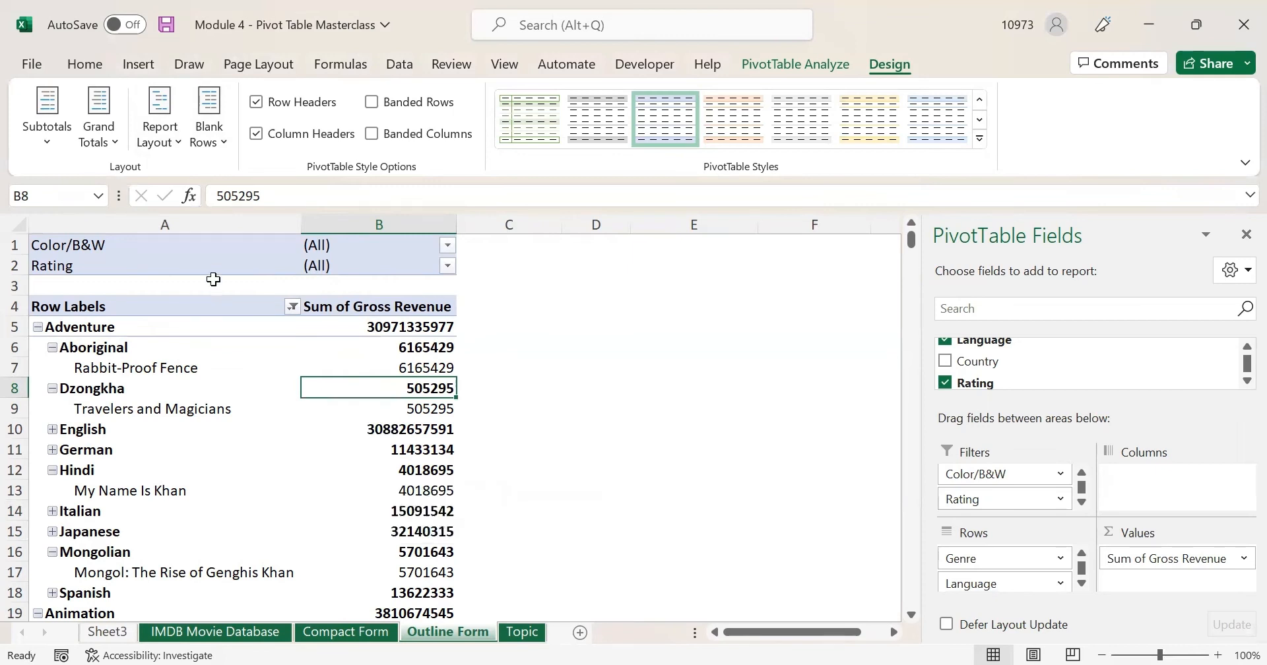
pyautogui.click(173, 140)
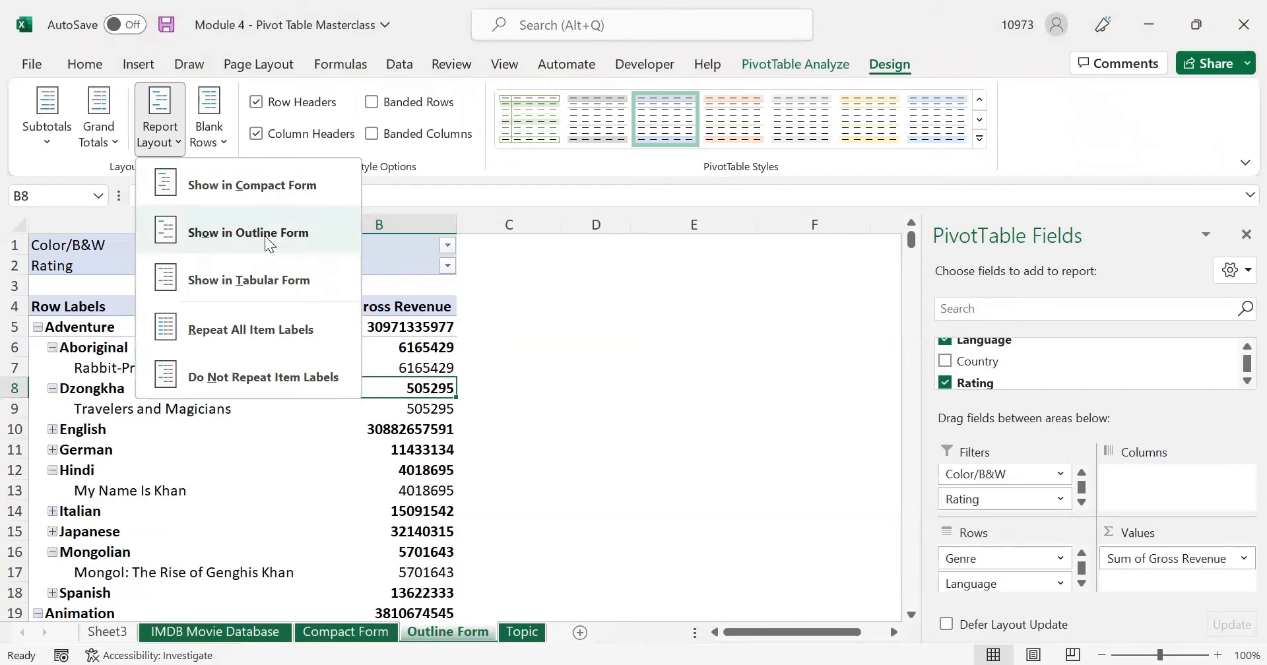
pyautogui.click(323, 236)
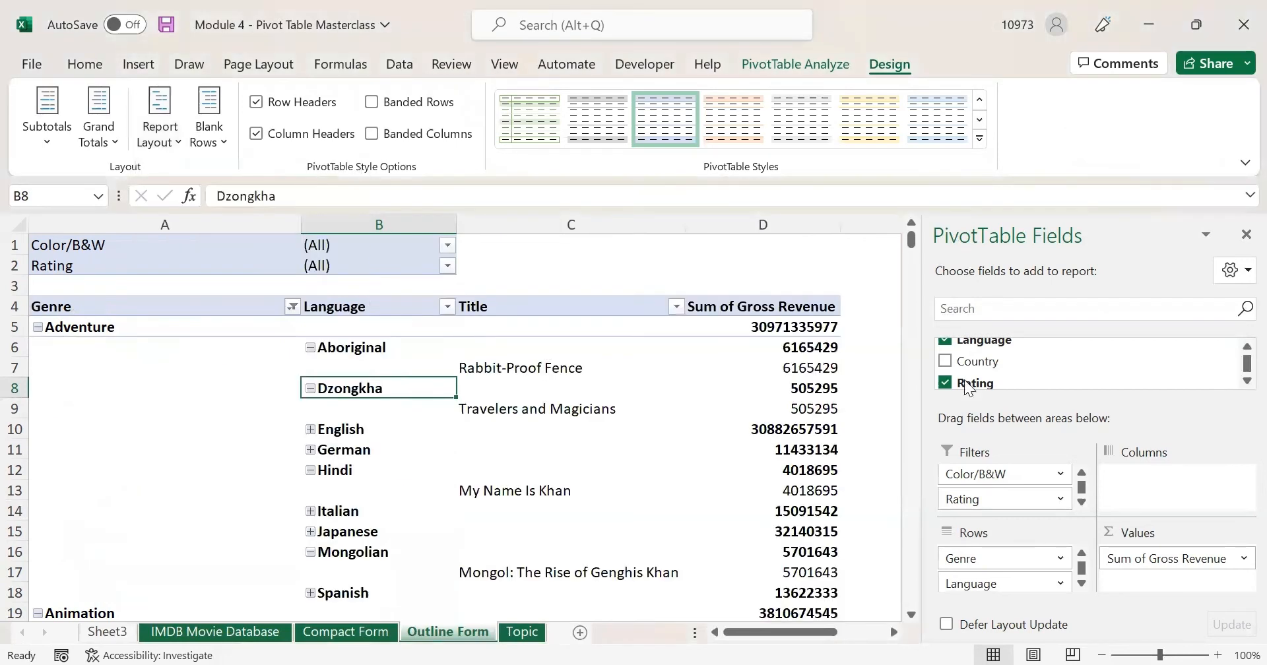
# - Close the pivot field list and examine the separate Genre, Language and Title columns at 80% zoom
pyautogui.click(1245, 236)
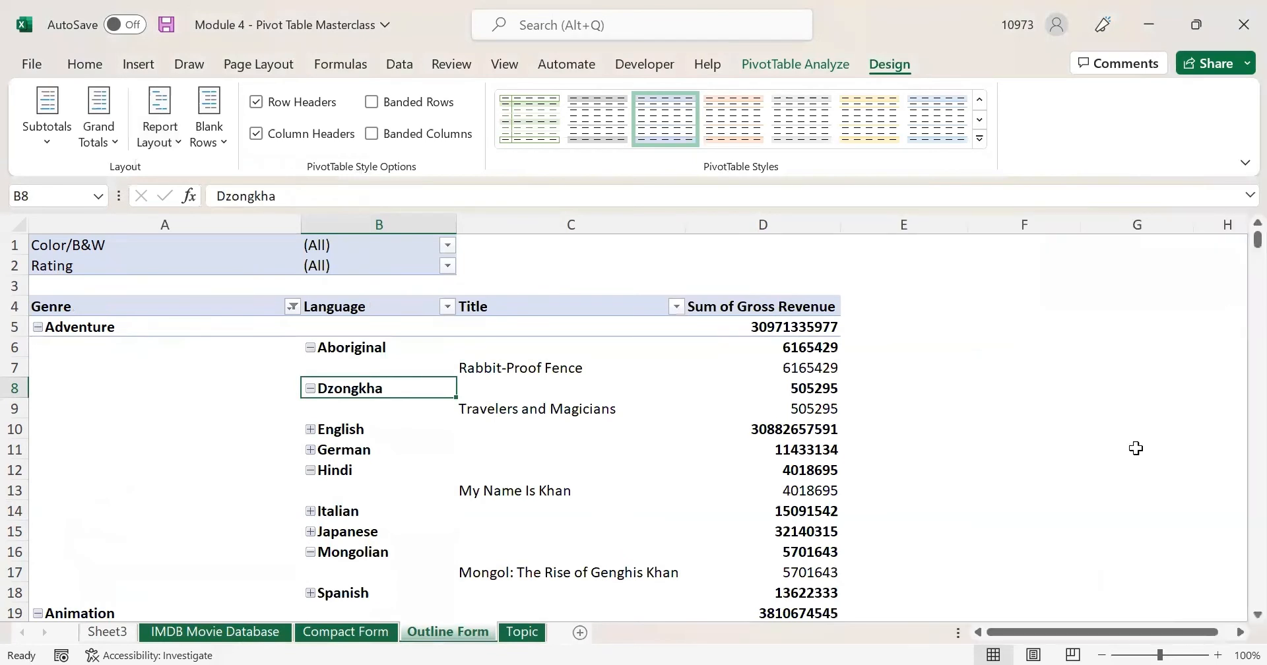
pyautogui.click(990, 430)
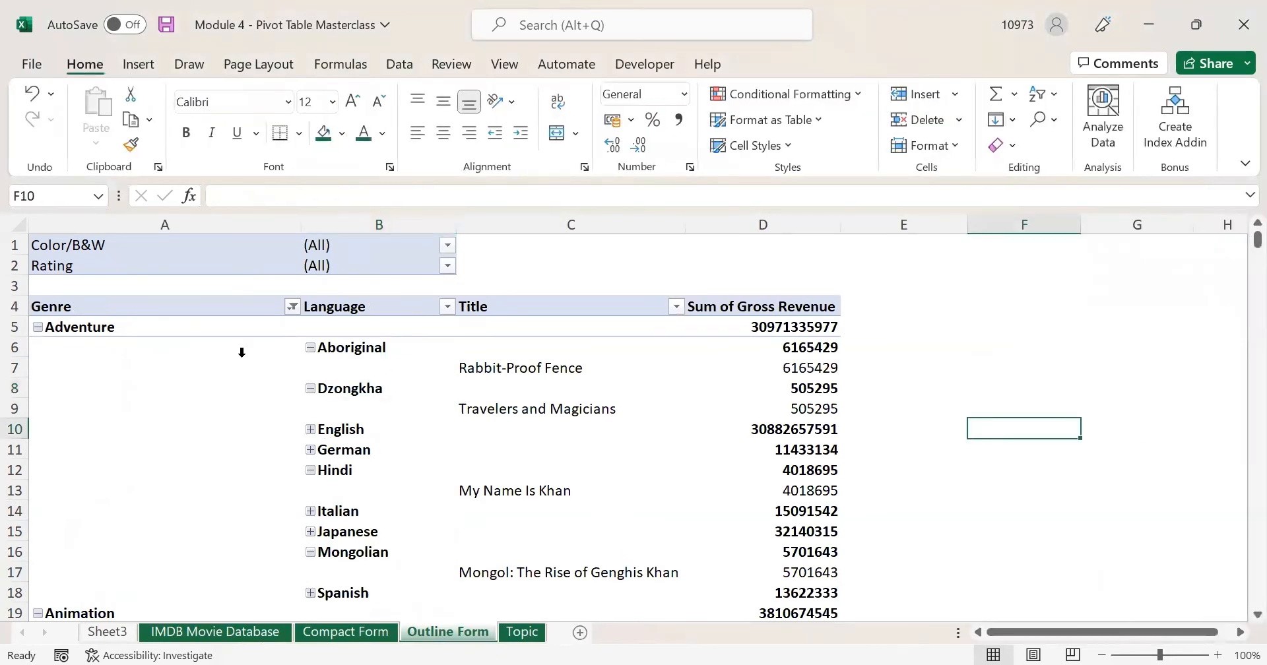
pyautogui.click(1102, 639)
pyautogui.click(1102, 639)
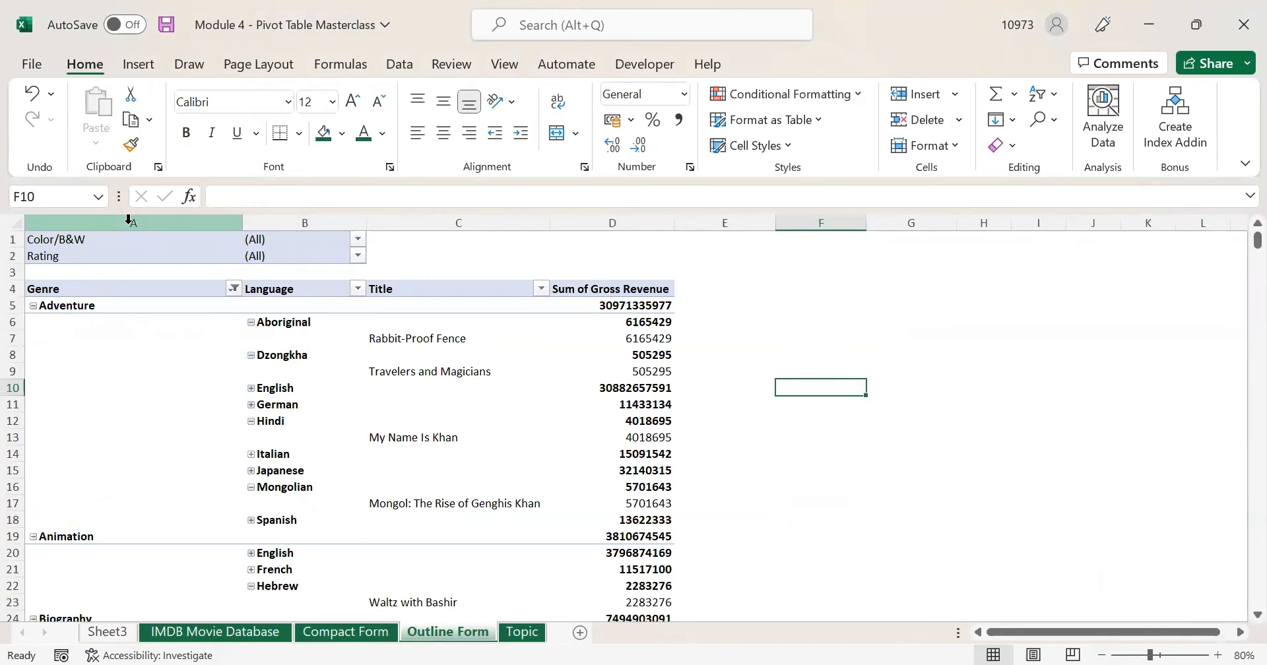
pyautogui.click(105, 288)
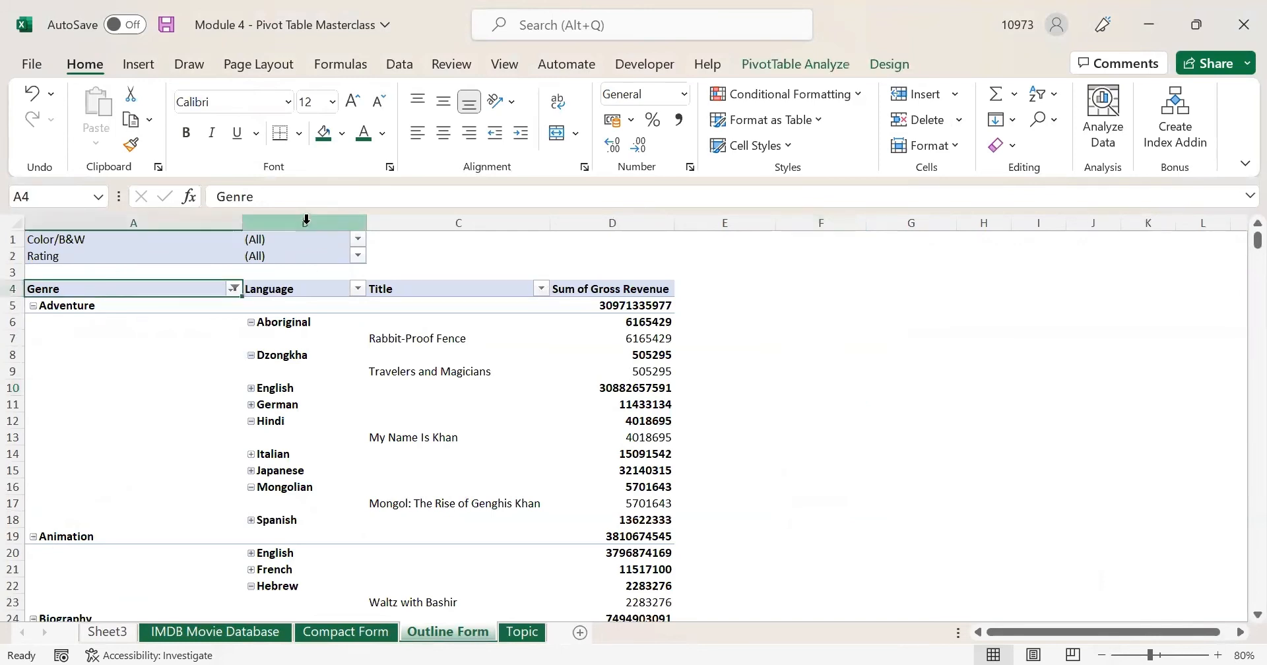
pyautogui.click(306, 222)
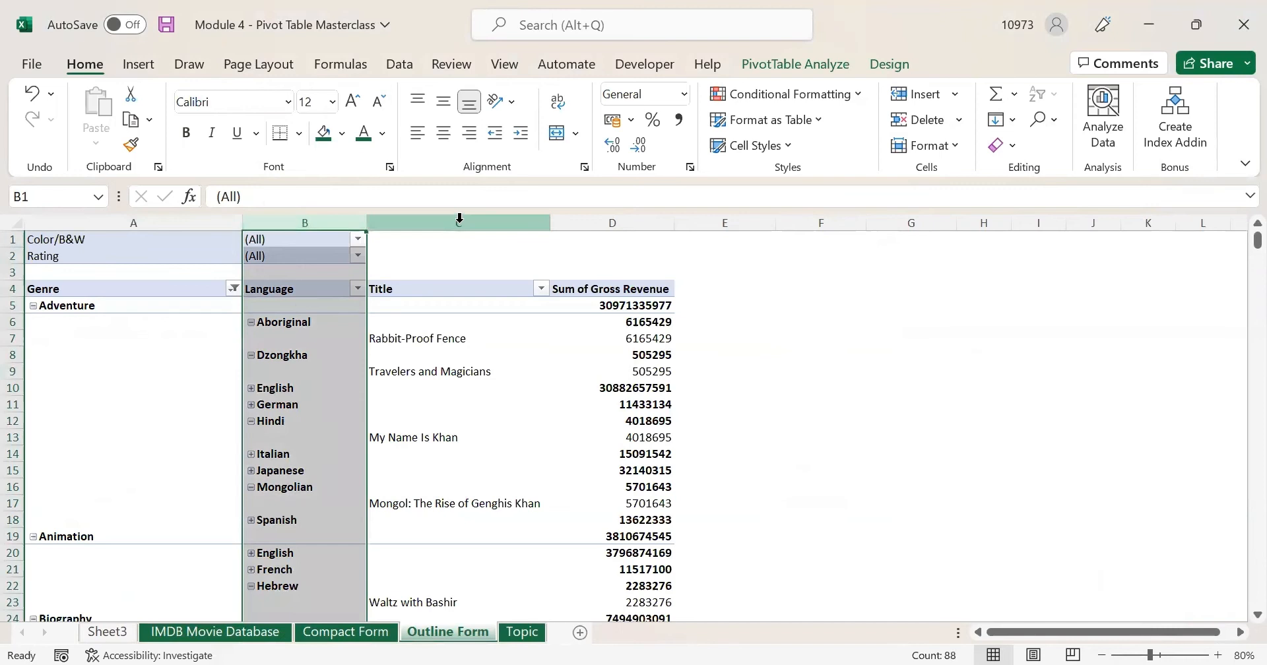
pyautogui.click(455, 223)
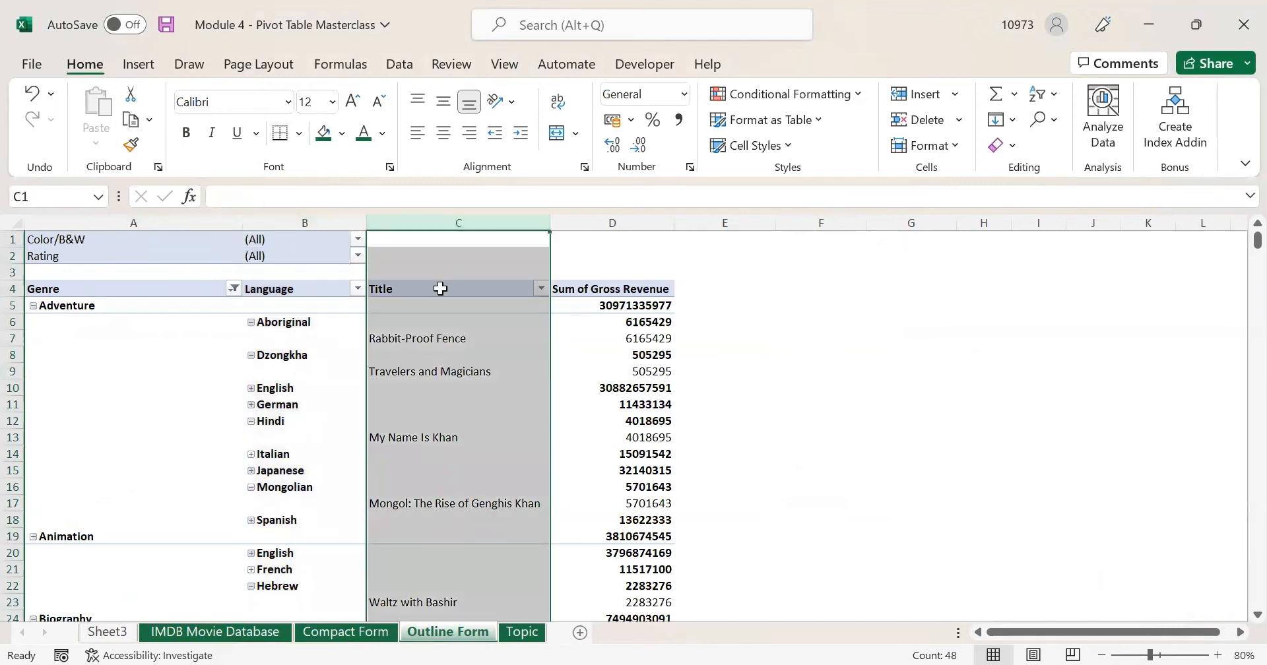
pyautogui.click(818, 436)
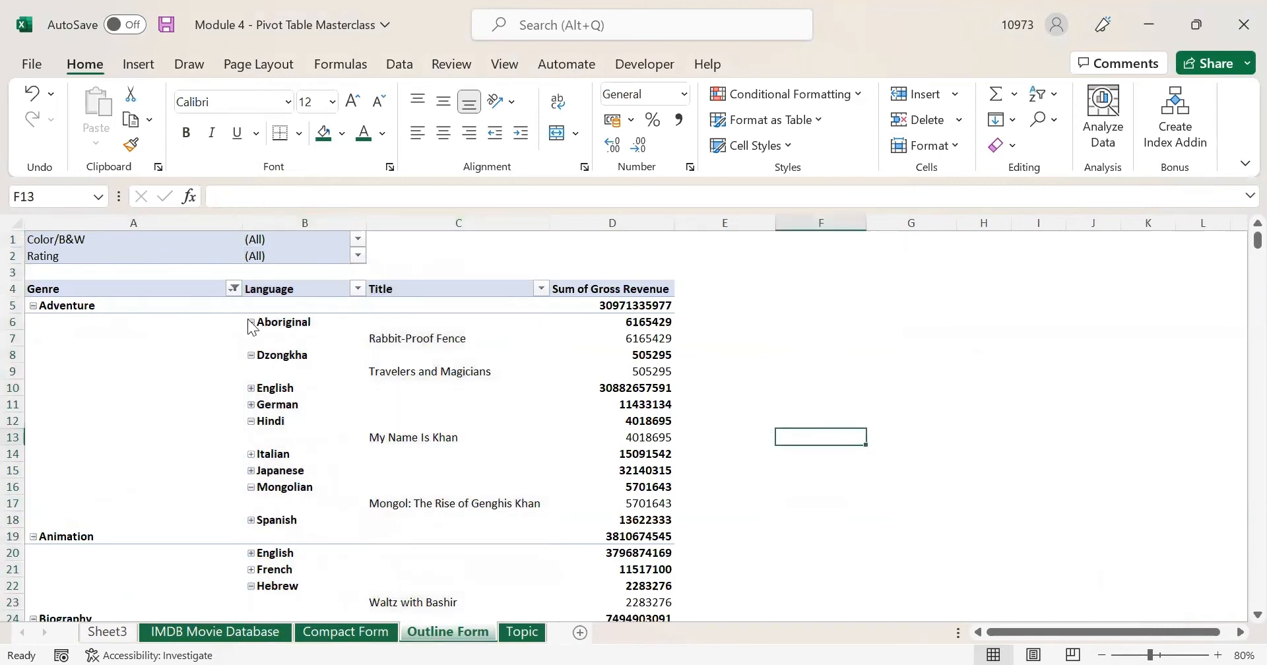
# - Clear the existing Genre filter and filter the field to Mystery, Romance, Sci-Fi, Thriller and Western only
pyautogui.click(233, 289)
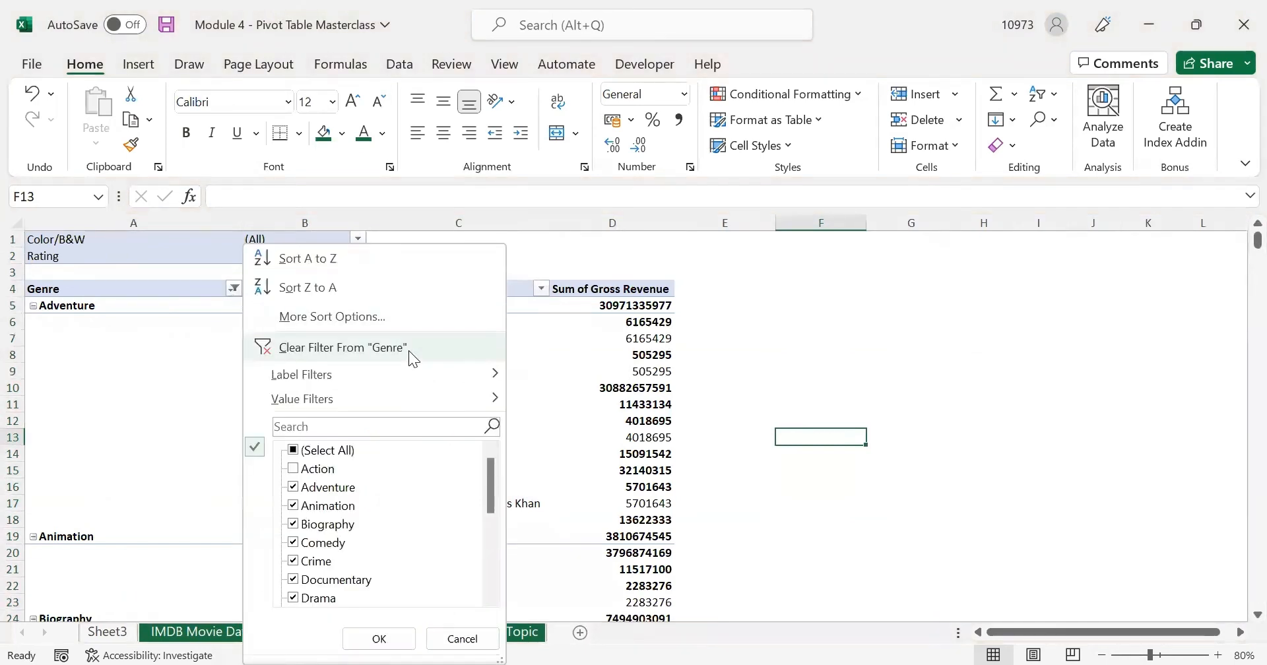
pyautogui.click(409, 350)
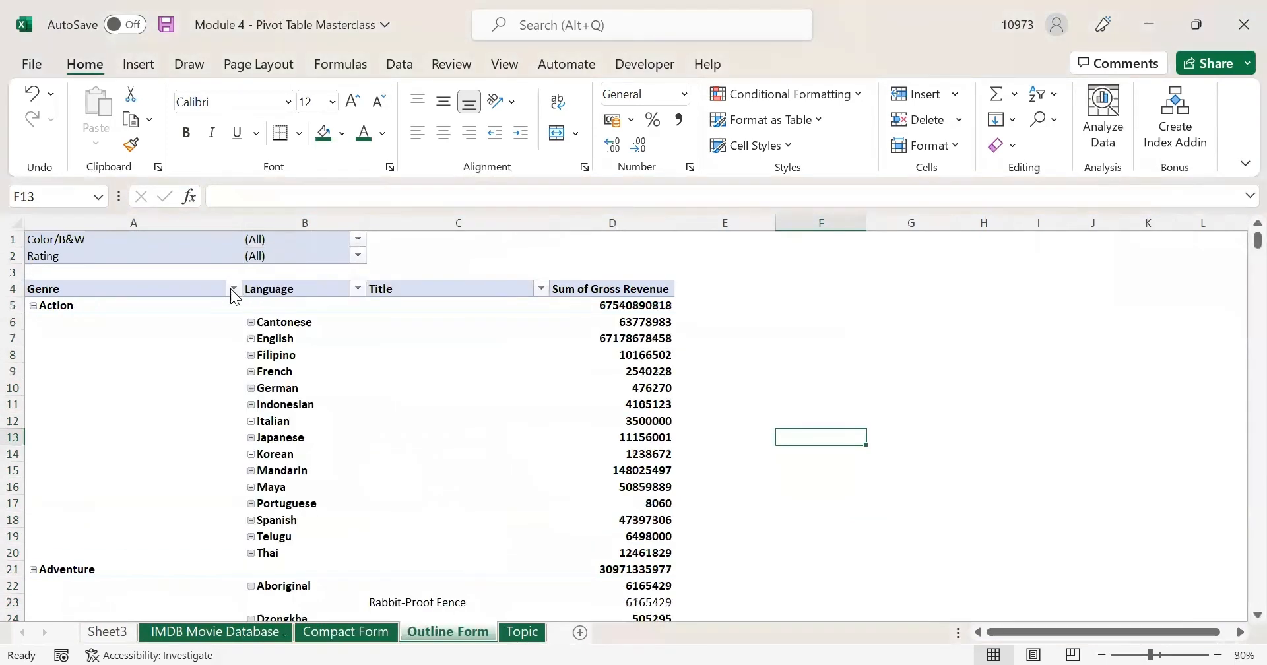
pyautogui.click(235, 291)
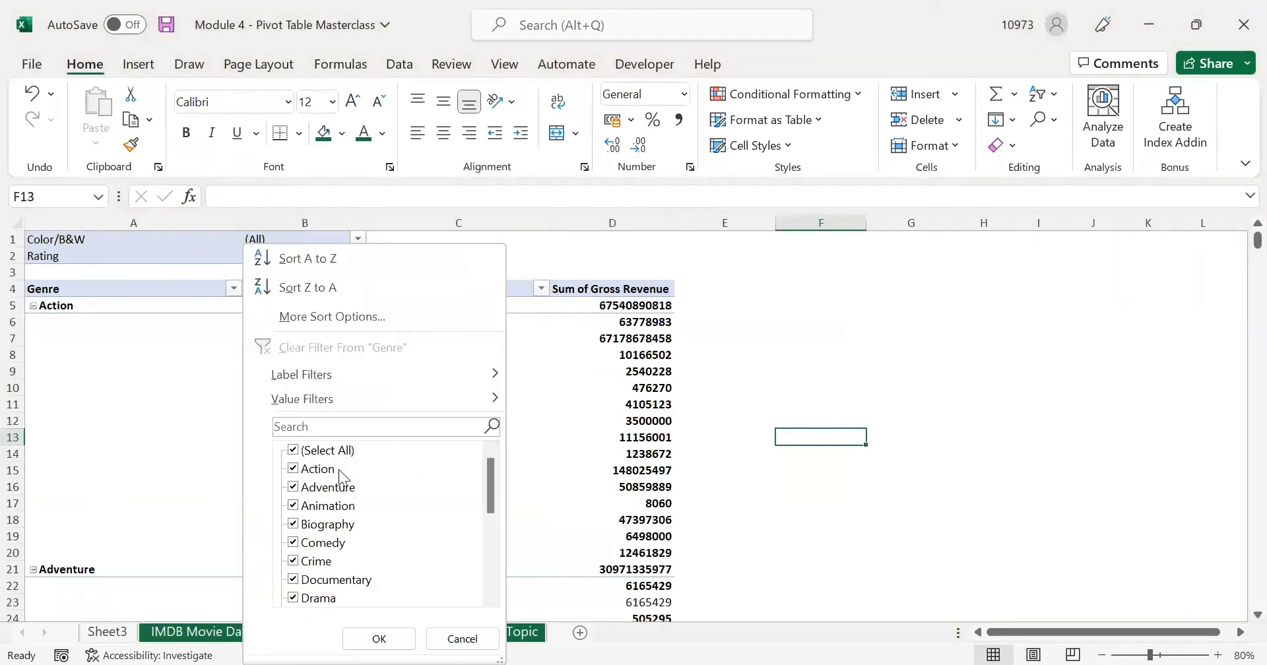
pyautogui.click(295, 450)
pyautogui.scroll(-3, 414, 525)
pyautogui.scroll(-1, 415, 526)
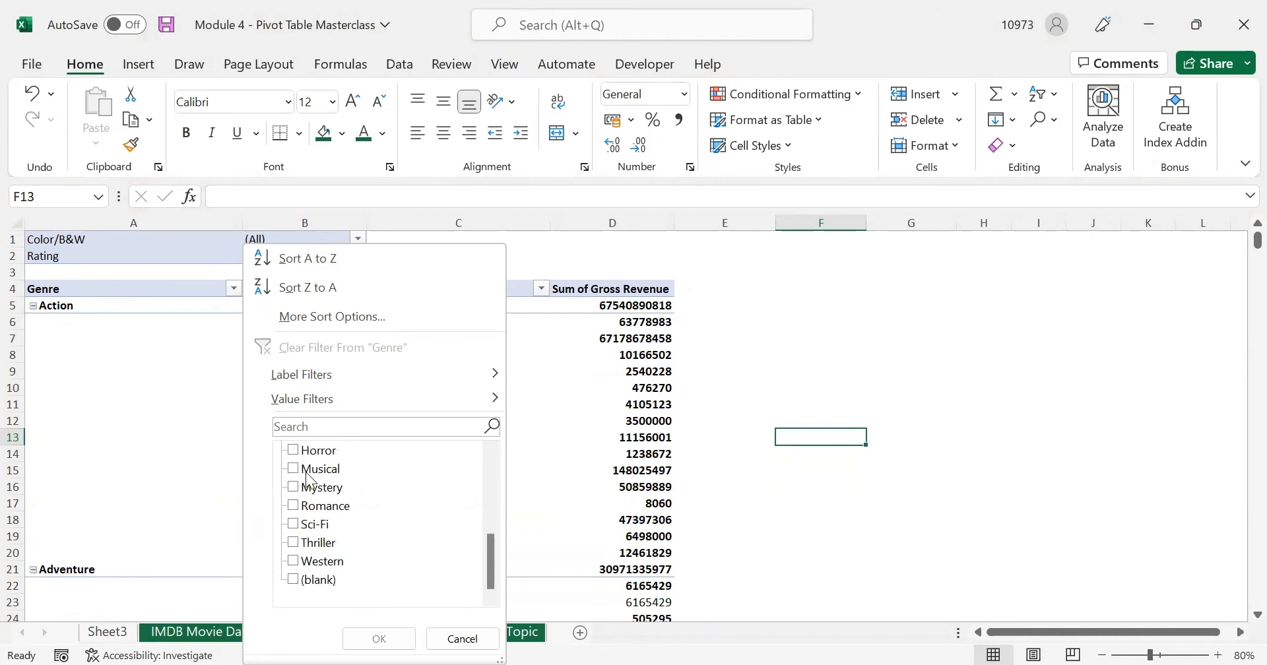
pyautogui.click(292, 487)
pyautogui.click(294, 506)
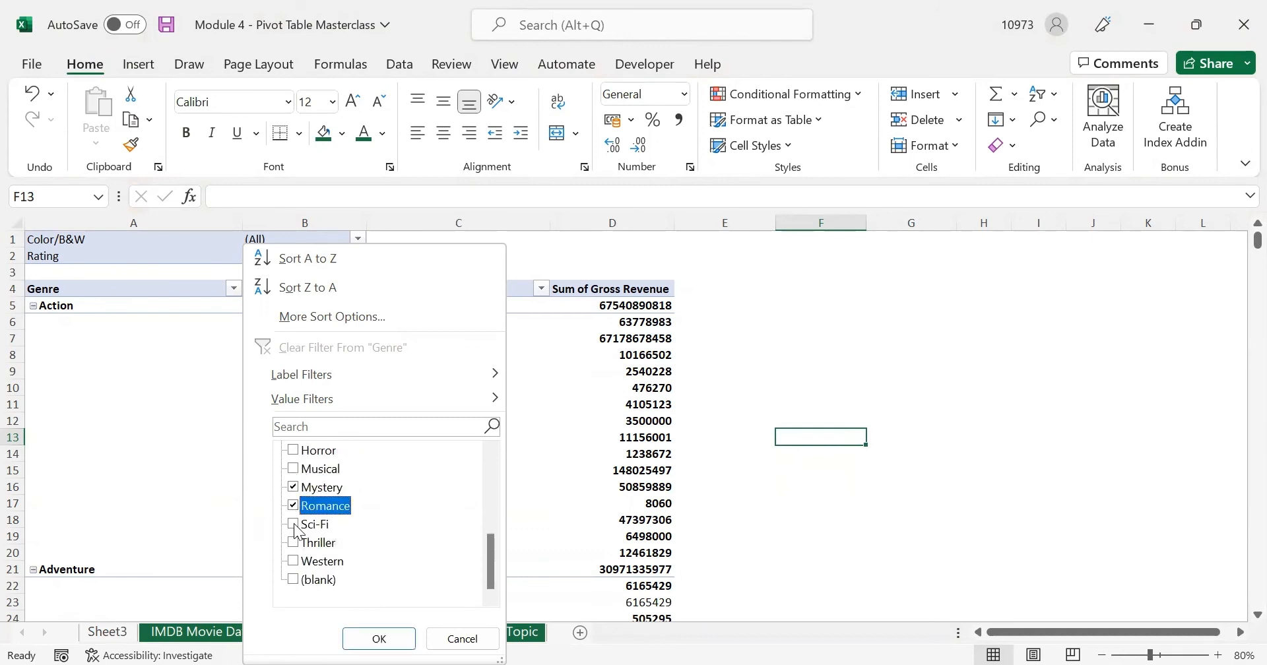
pyautogui.click(294, 524)
pyautogui.click(294, 561)
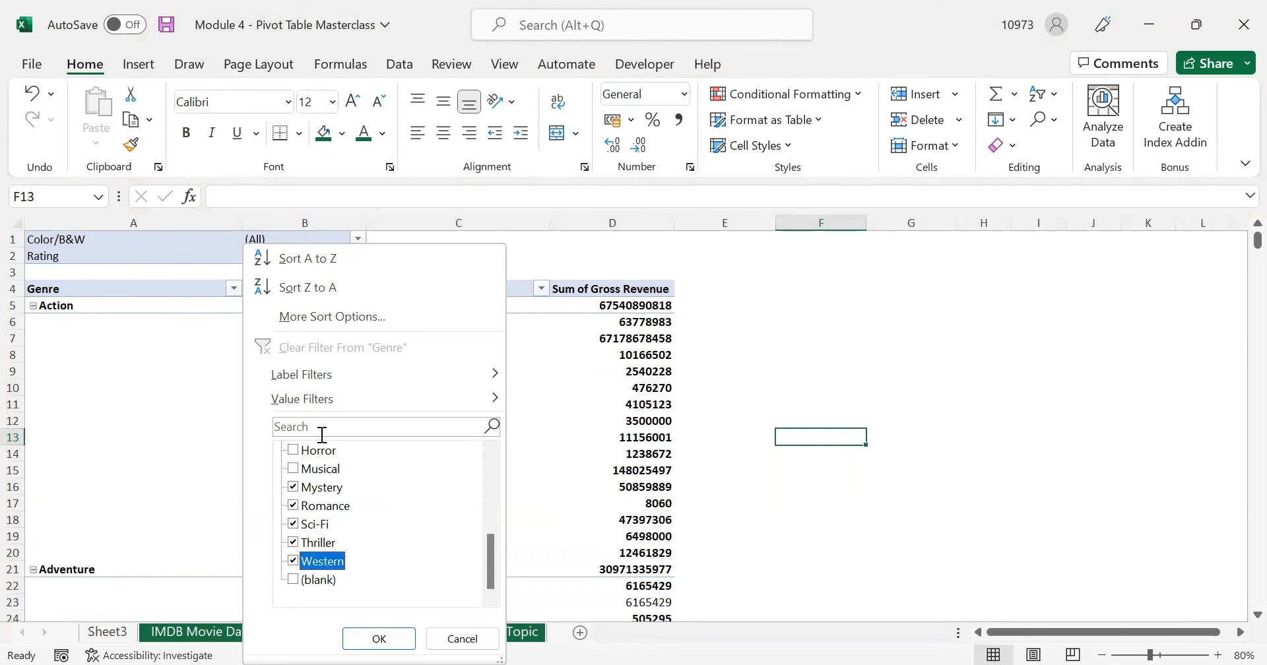
pyautogui.click(381, 639)
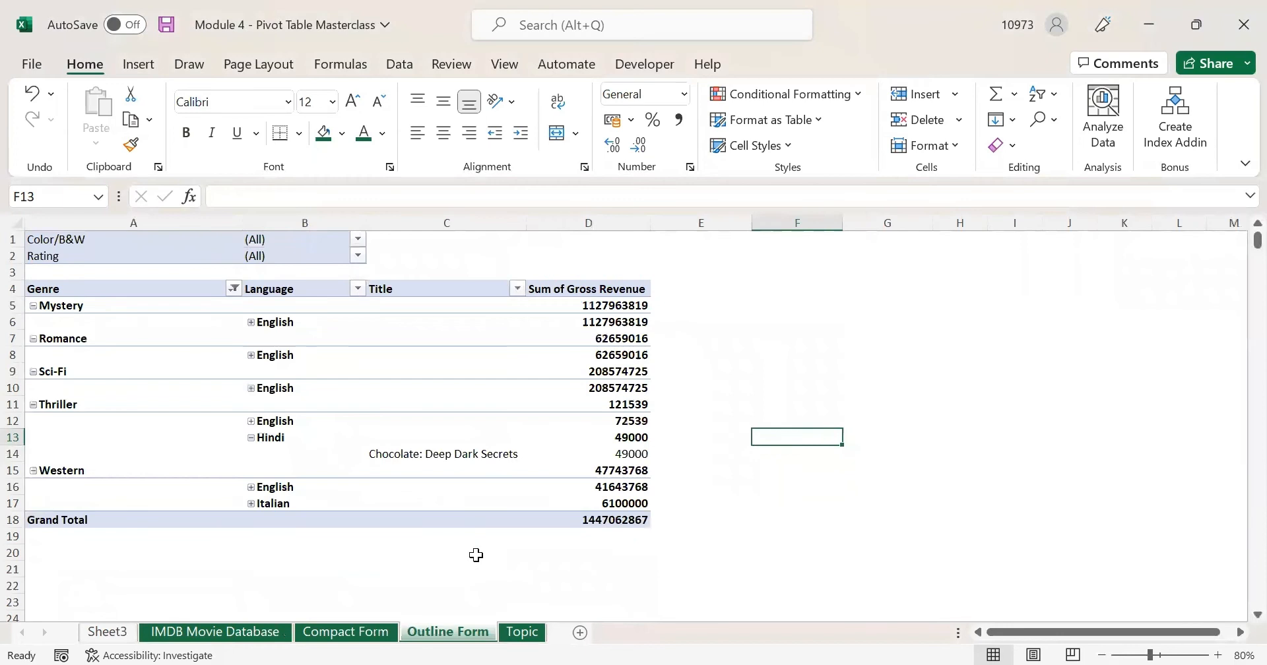
pyautogui.click(475, 554)
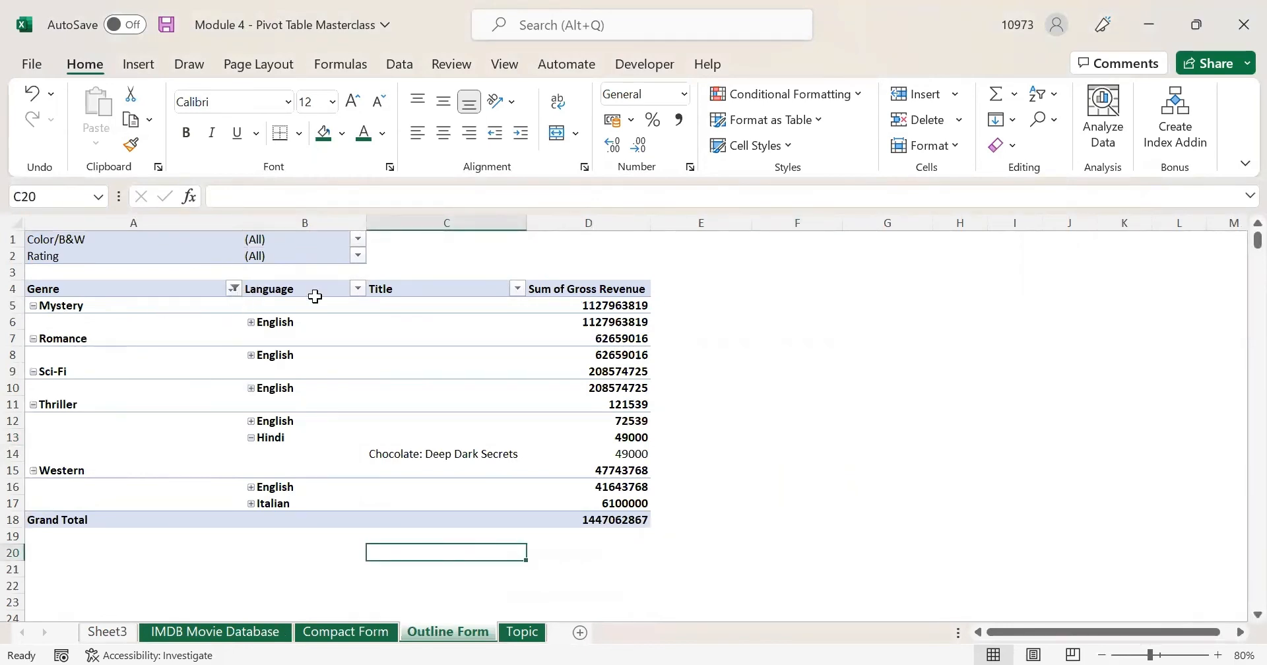
# - Examine the Title column header and its filter options, comparing it with the Genre column of the outline-form pivot table
pyautogui.click(517, 290)
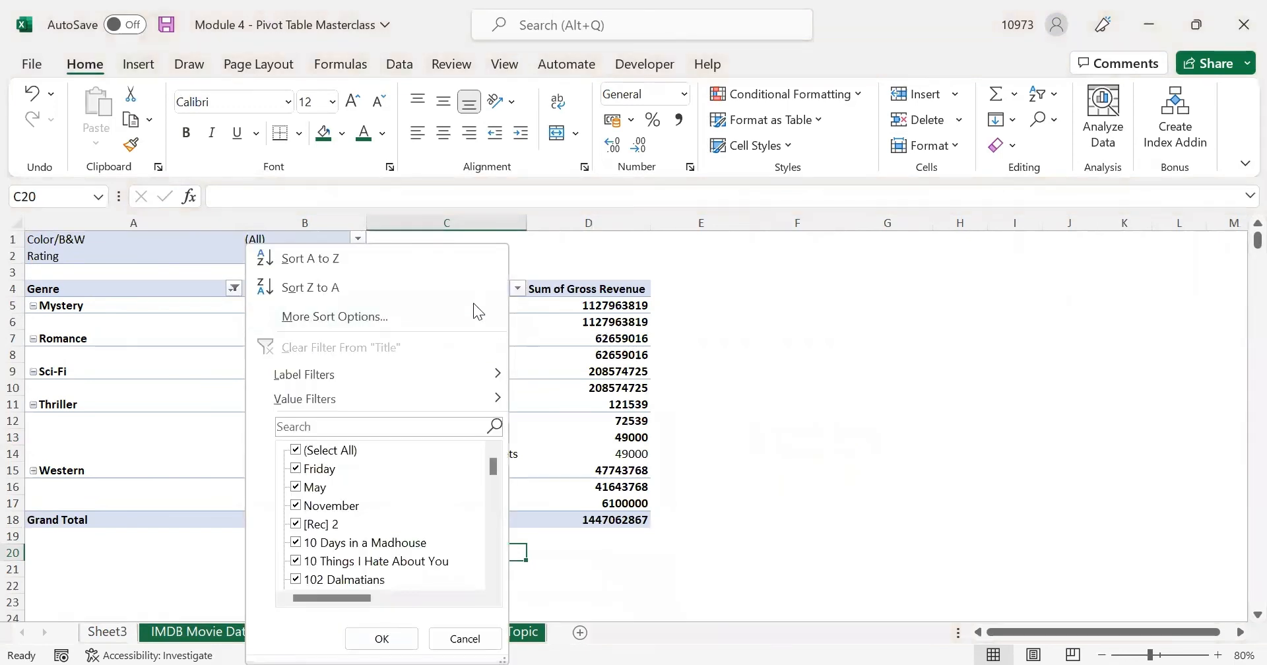
pyautogui.click(739, 355)
pyautogui.click(442, 316)
pyautogui.click(442, 299)
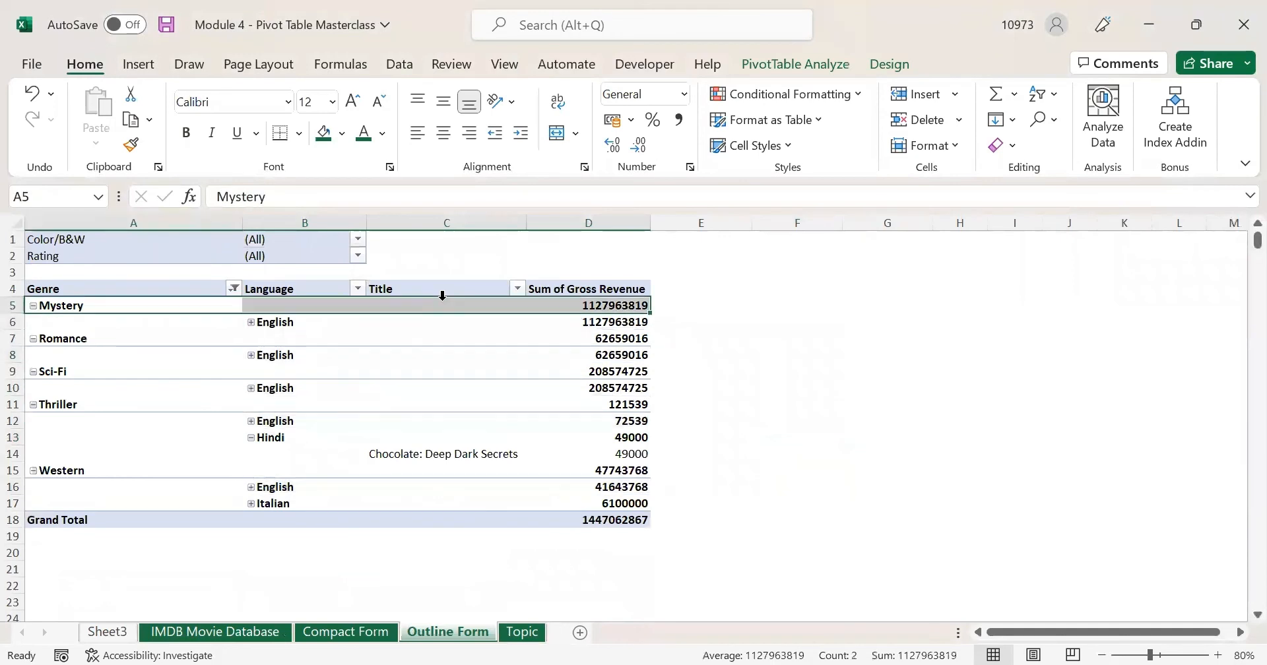
pyautogui.click(444, 288)
pyautogui.click(807, 338)
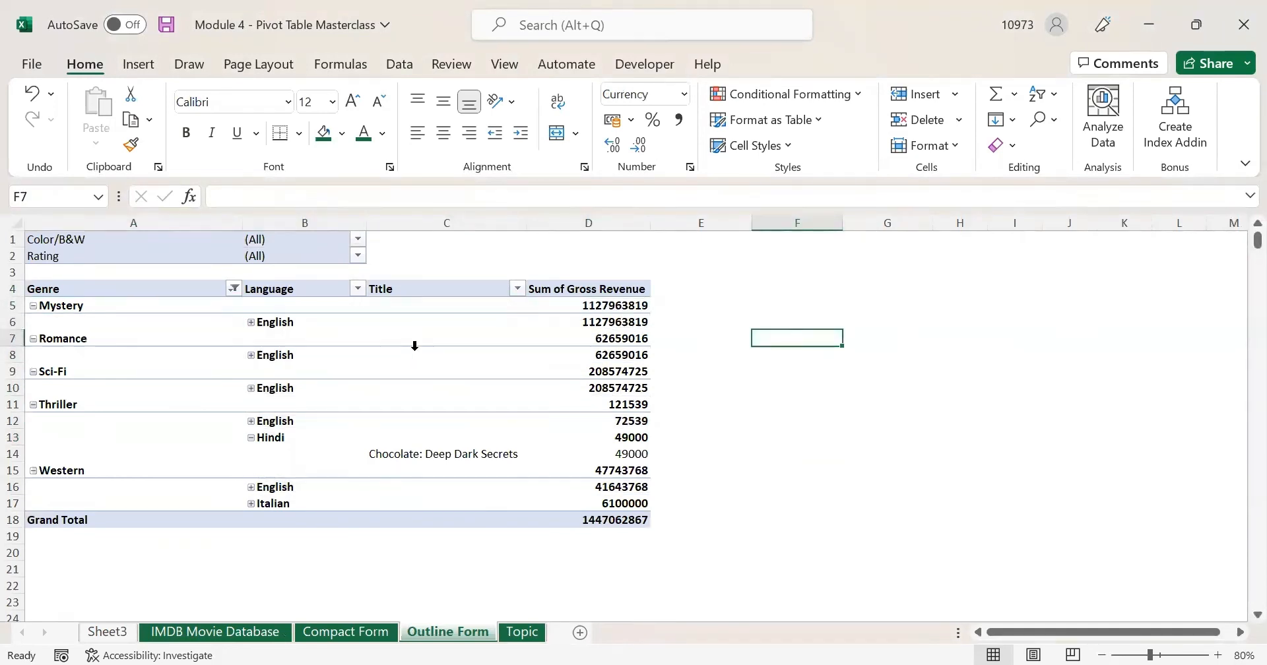
pyautogui.click(429, 286)
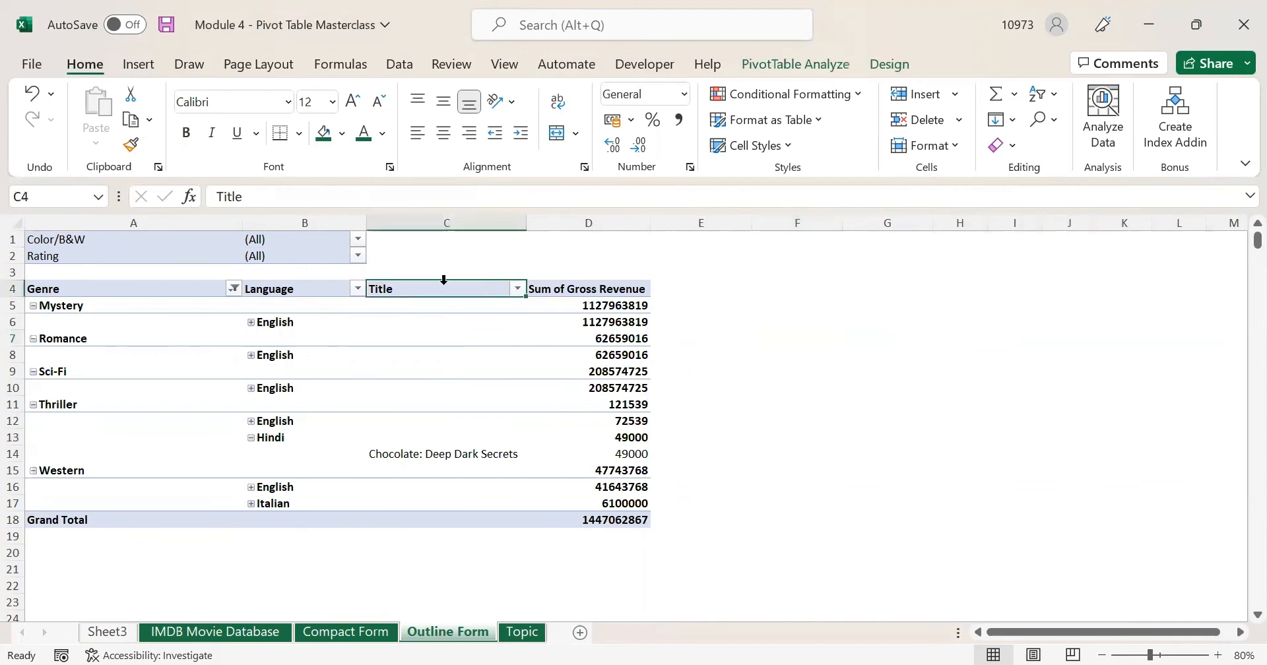
pyautogui.click(518, 289)
pyautogui.click(171, 288)
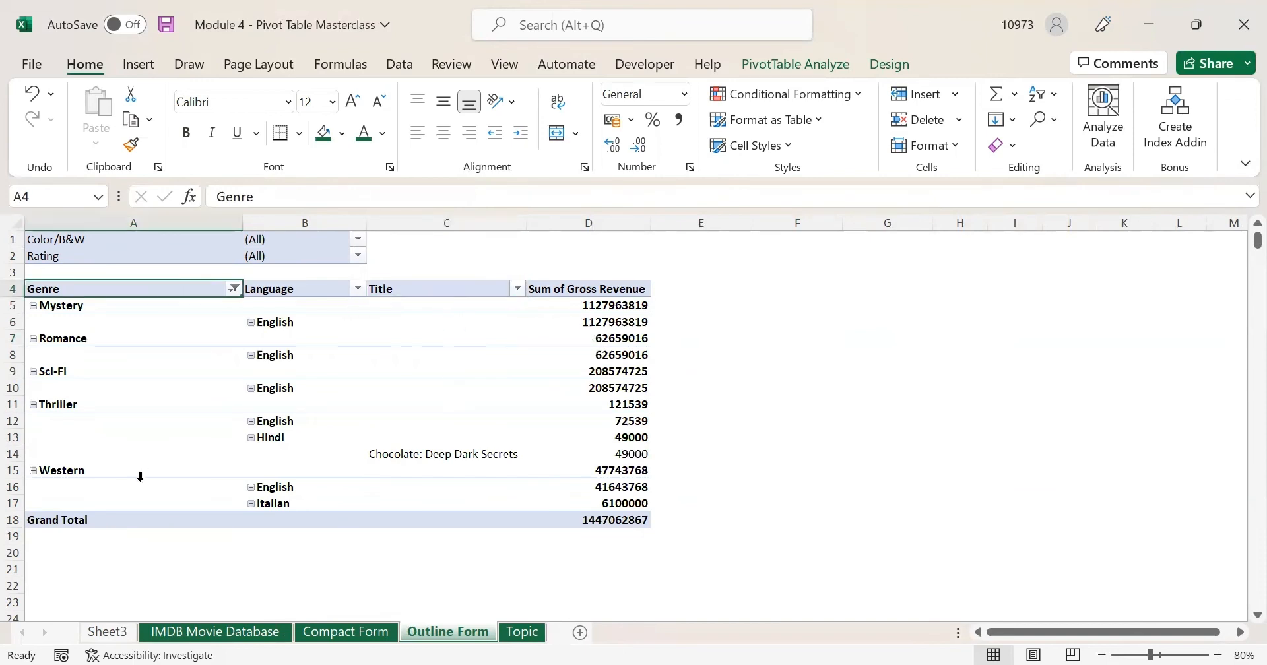
pyautogui.click(480, 291)
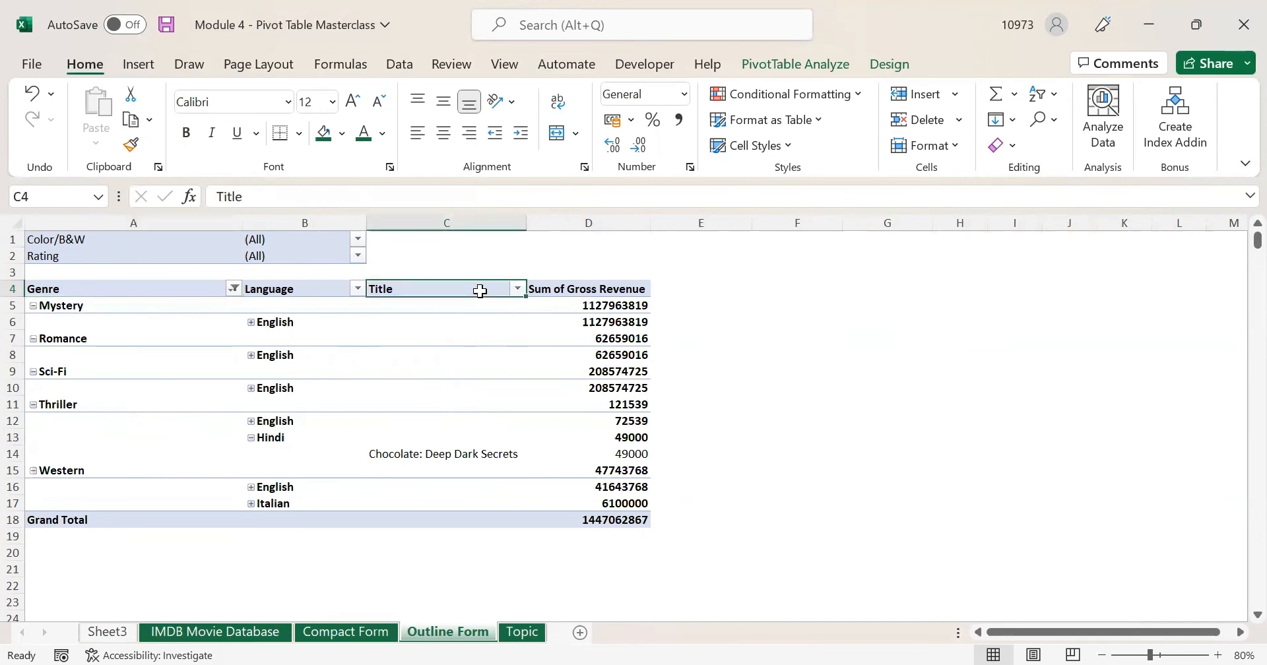
# - Apply a label filter to the Title field so that only titles beginning with "a" are shown
pyautogui.click(516, 287)
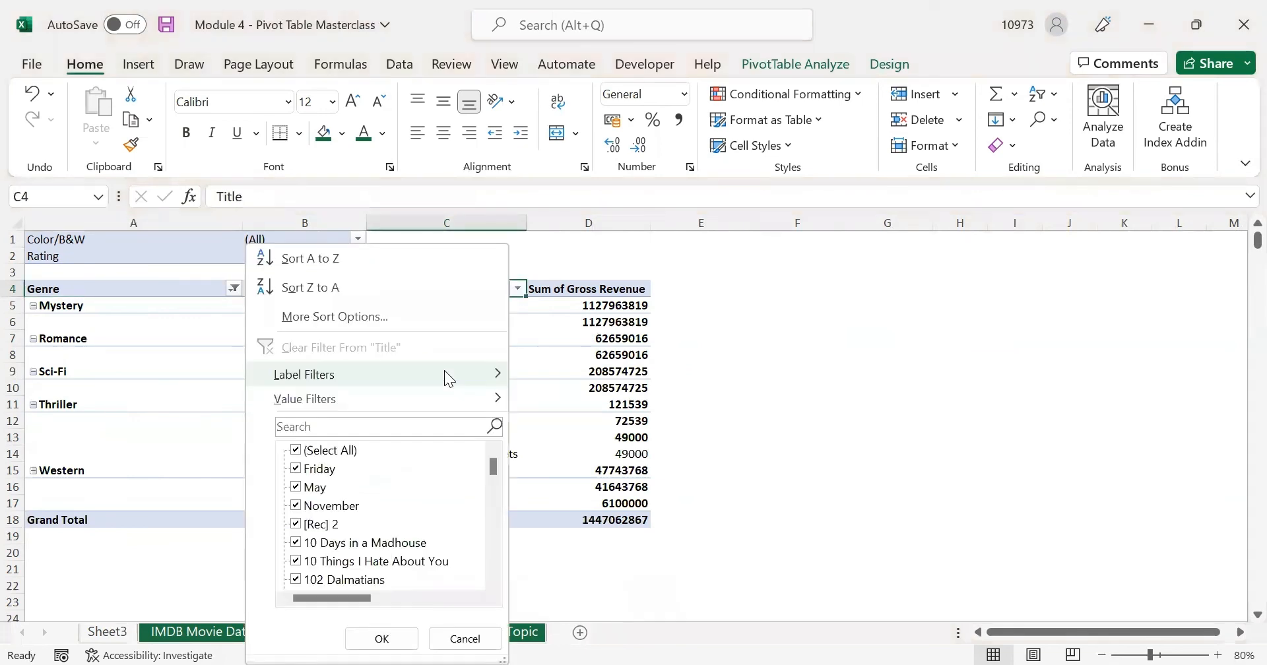
pyautogui.click(446, 373)
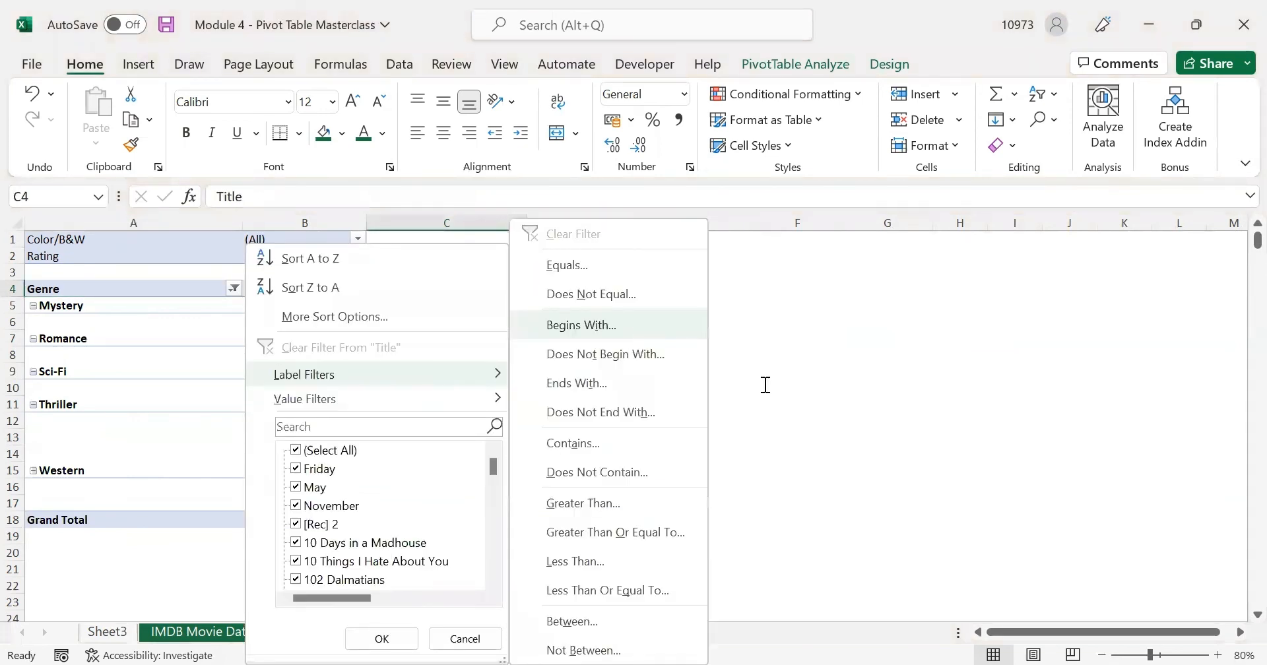
pyautogui.press('Return')
pyautogui.write('a')
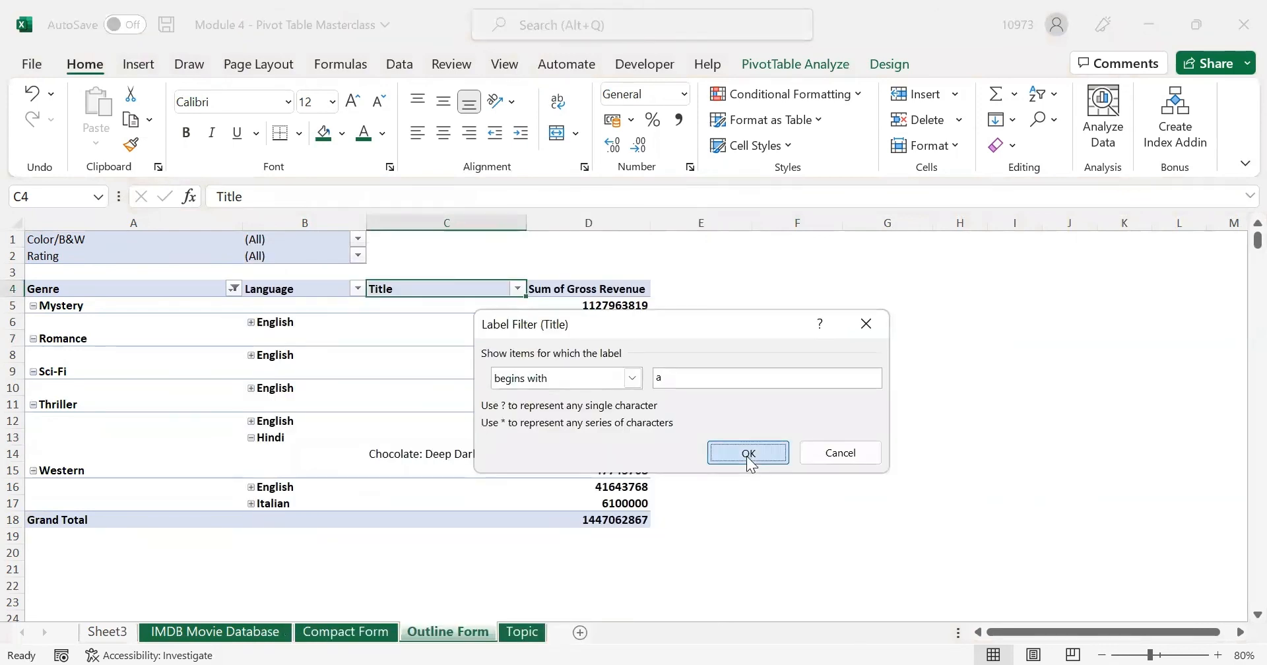
pyautogui.click(749, 453)
pyautogui.click(750, 455)
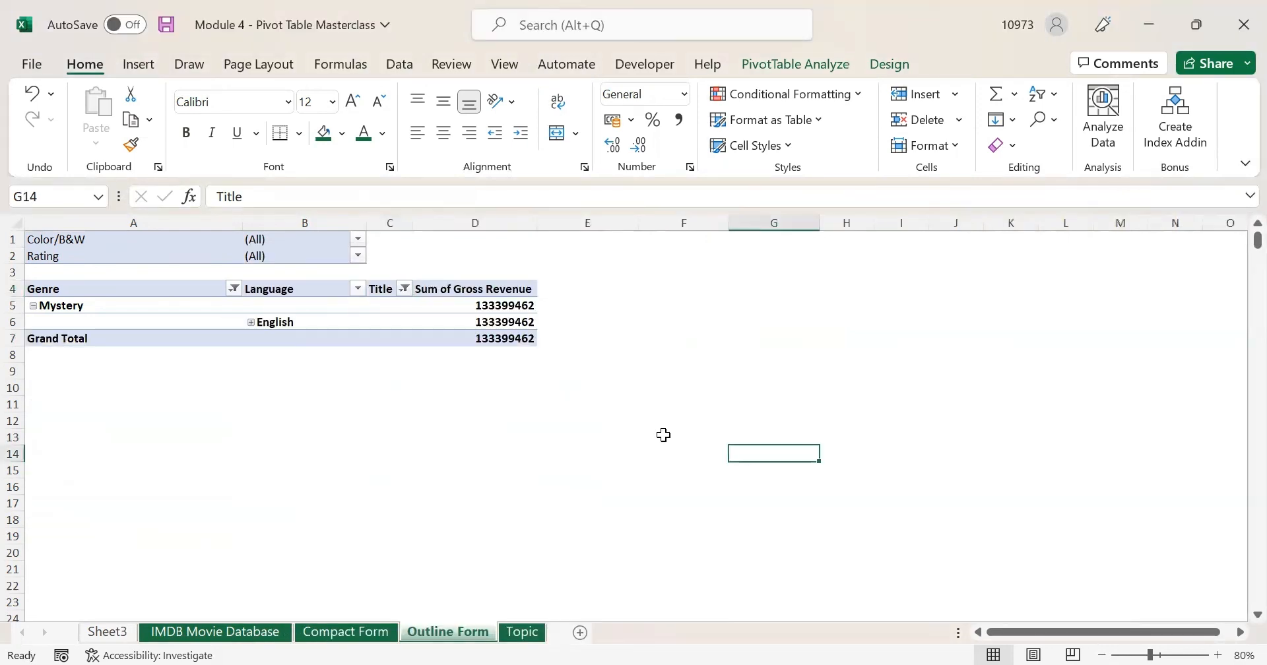
# - Expand the English language group under Mystery and inspect its individual movie titles
pyautogui.click(34, 306)
pyautogui.click(34, 306)
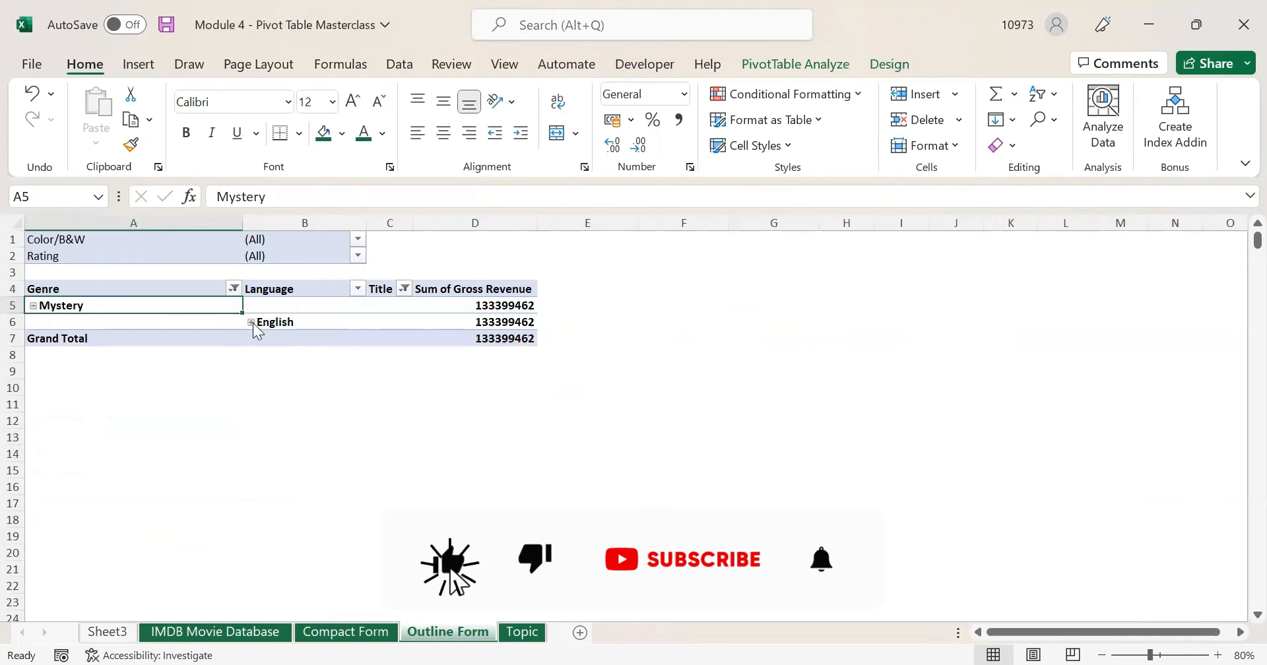
pyautogui.click(251, 323)
pyautogui.click(416, 332)
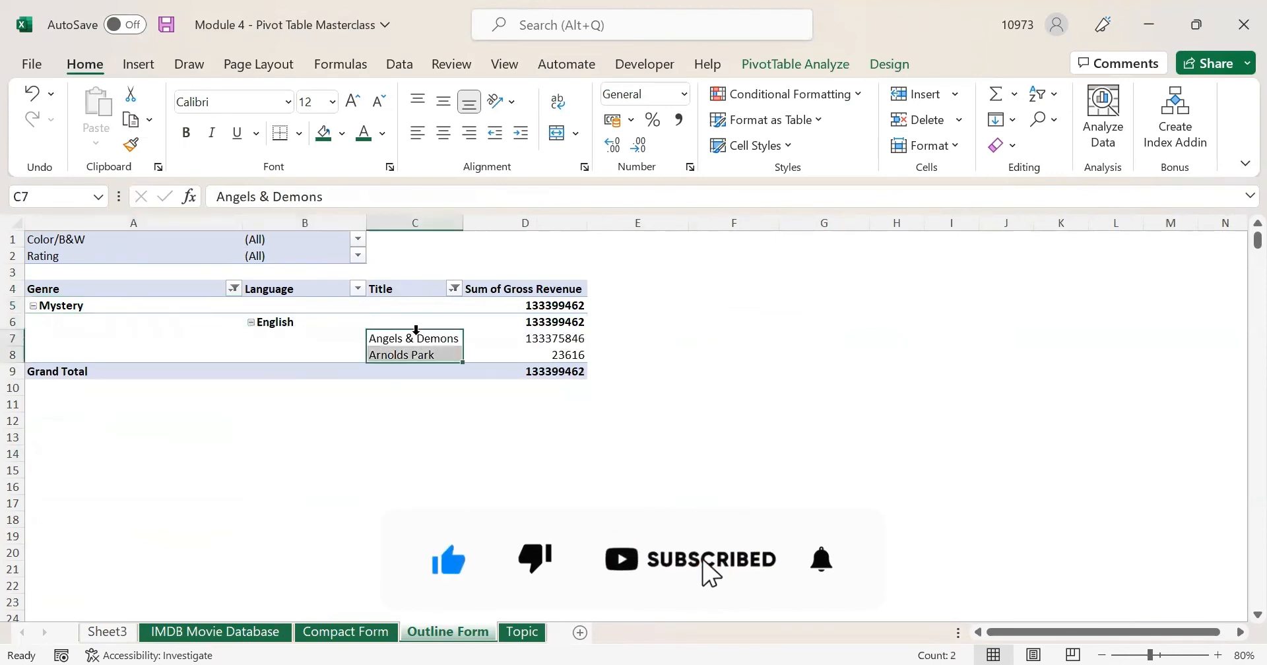
pyautogui.click(402, 332)
pyautogui.click(413, 340)
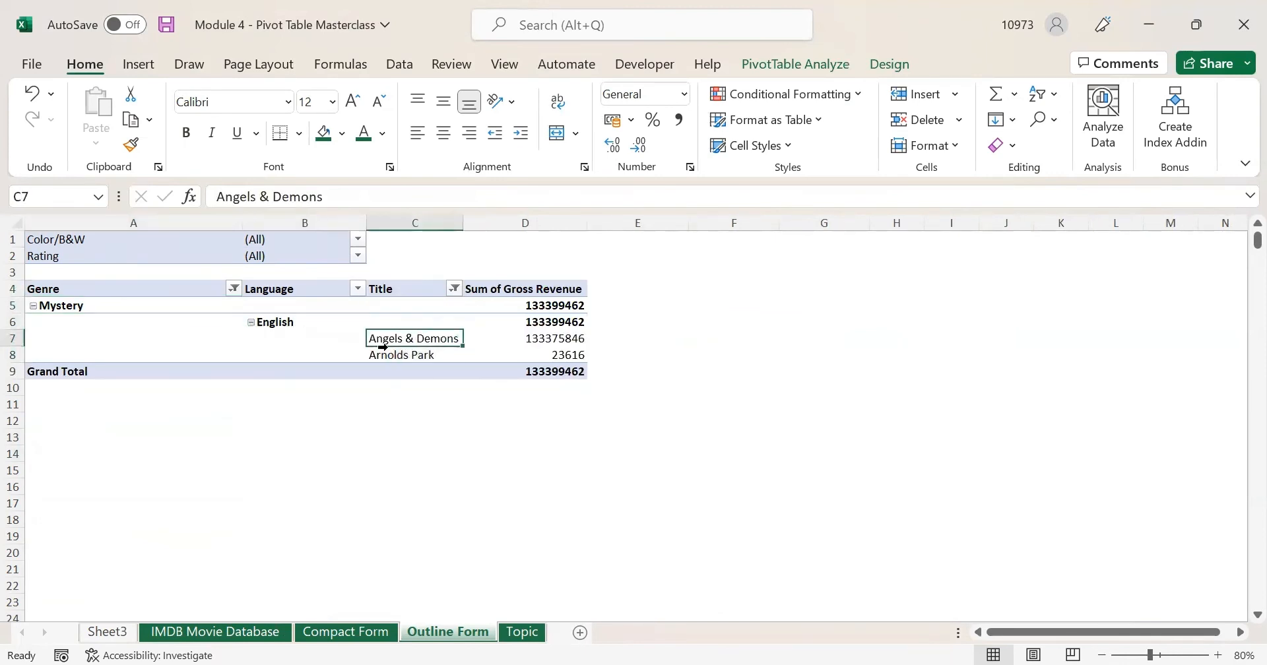
pyautogui.click(385, 353)
# - Change the Title label filter to titles beginning with "b" and inspect the listed Romance and Sci-Fi movies
pyautogui.click(454, 289)
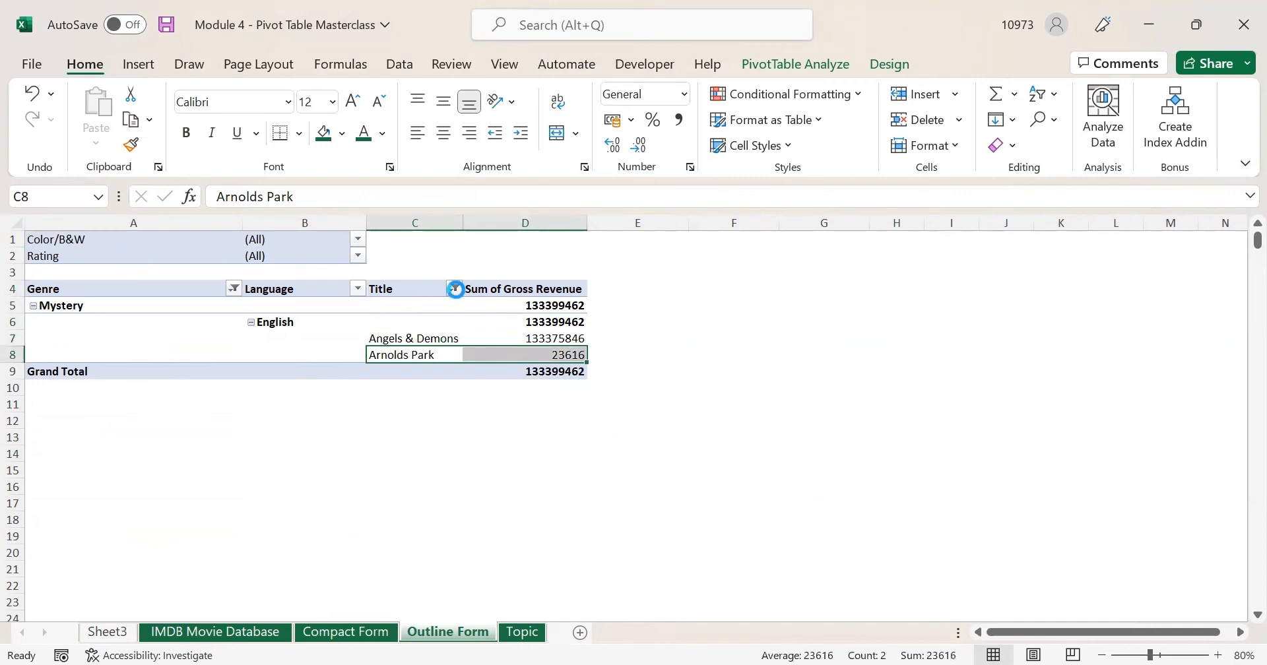
pyautogui.click(395, 375)
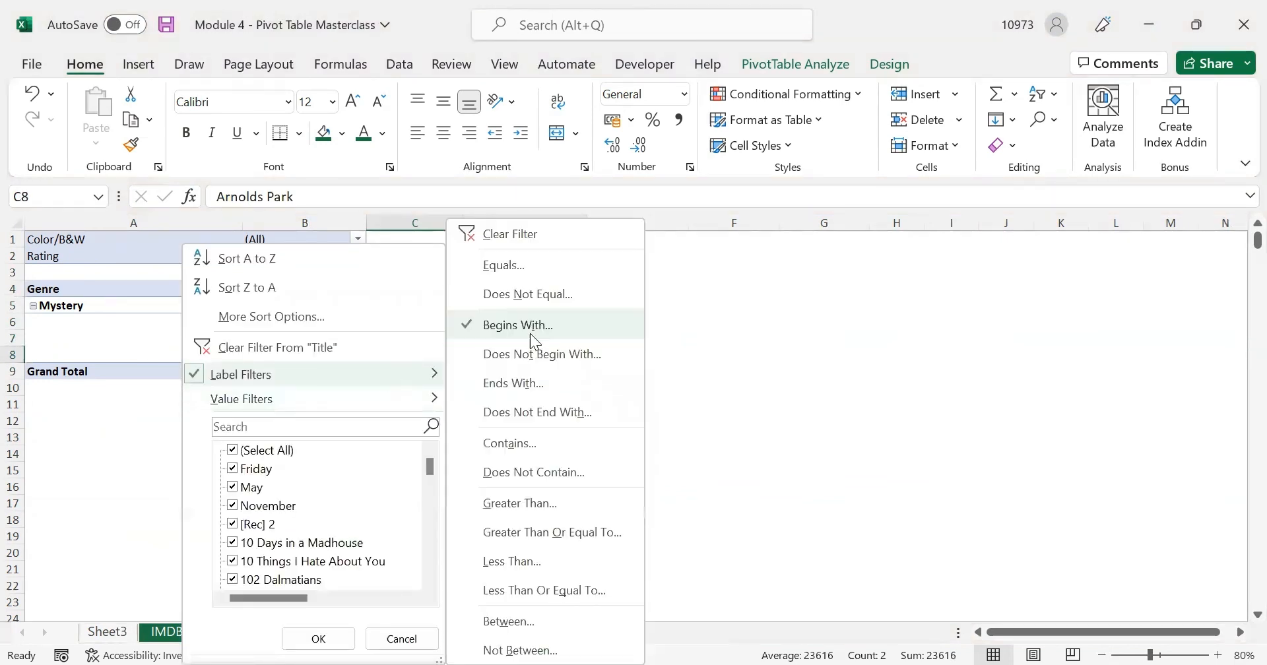
pyautogui.press('Return')
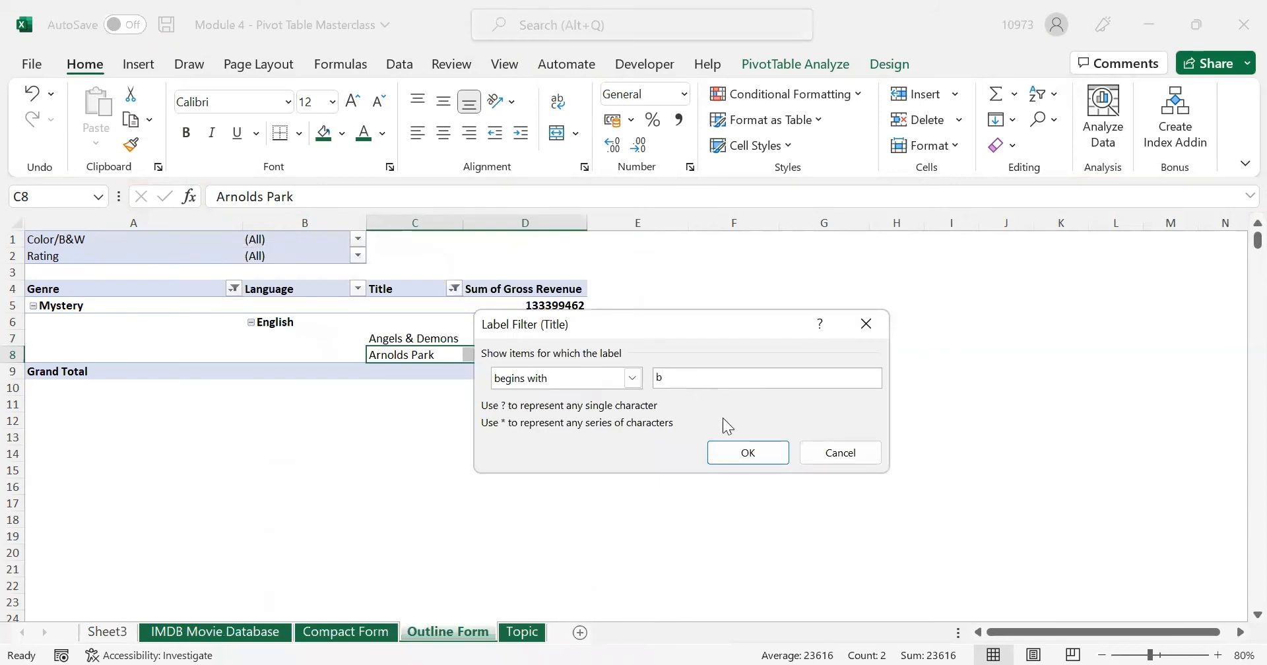
pyautogui.click(748, 460)
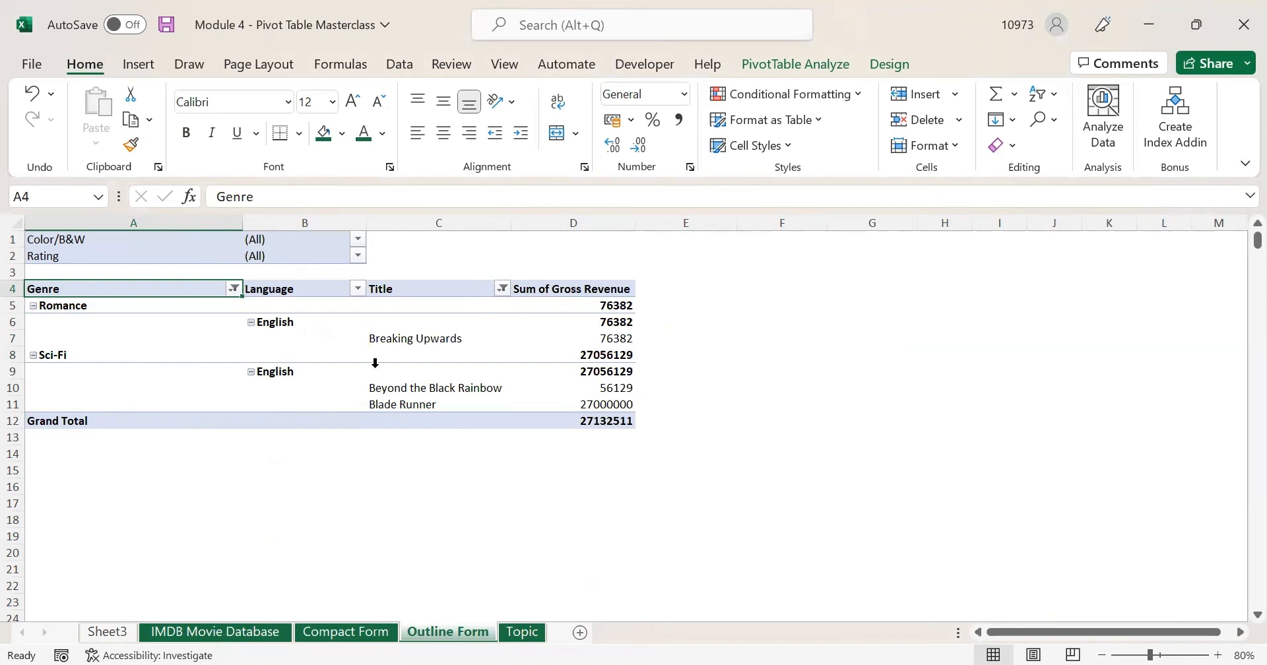
pyautogui.click(380, 338)
pyautogui.click(377, 388)
pyautogui.click(378, 404)
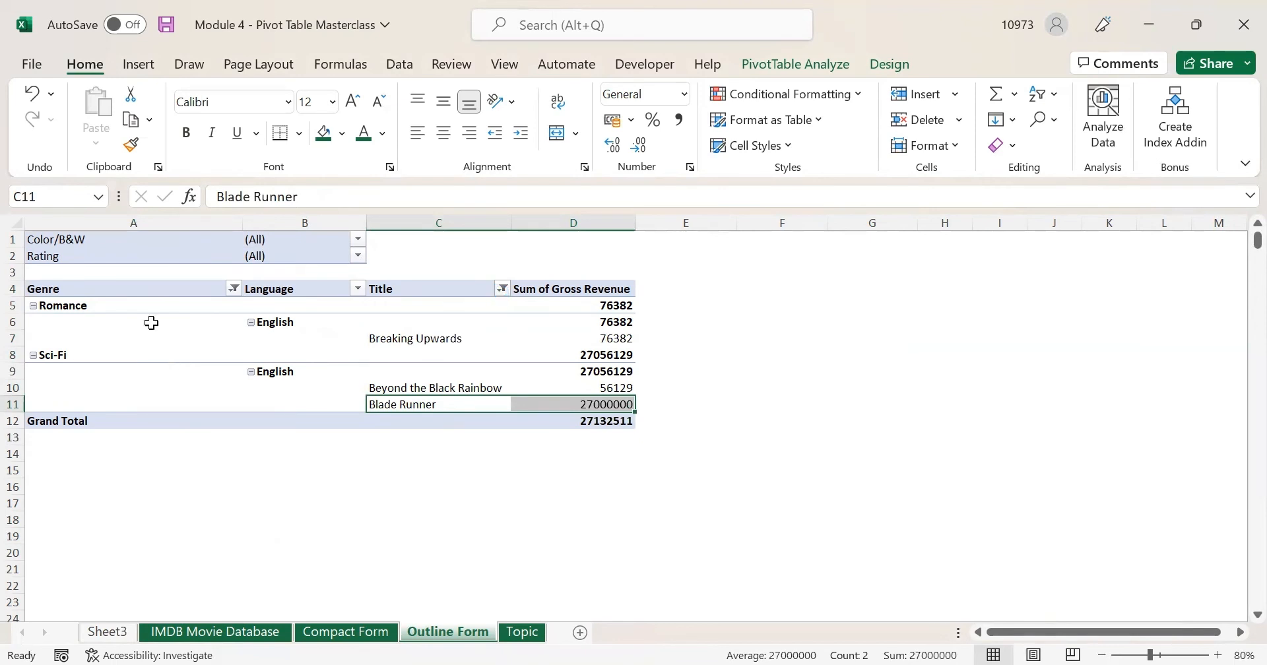
pyautogui.click(136, 288)
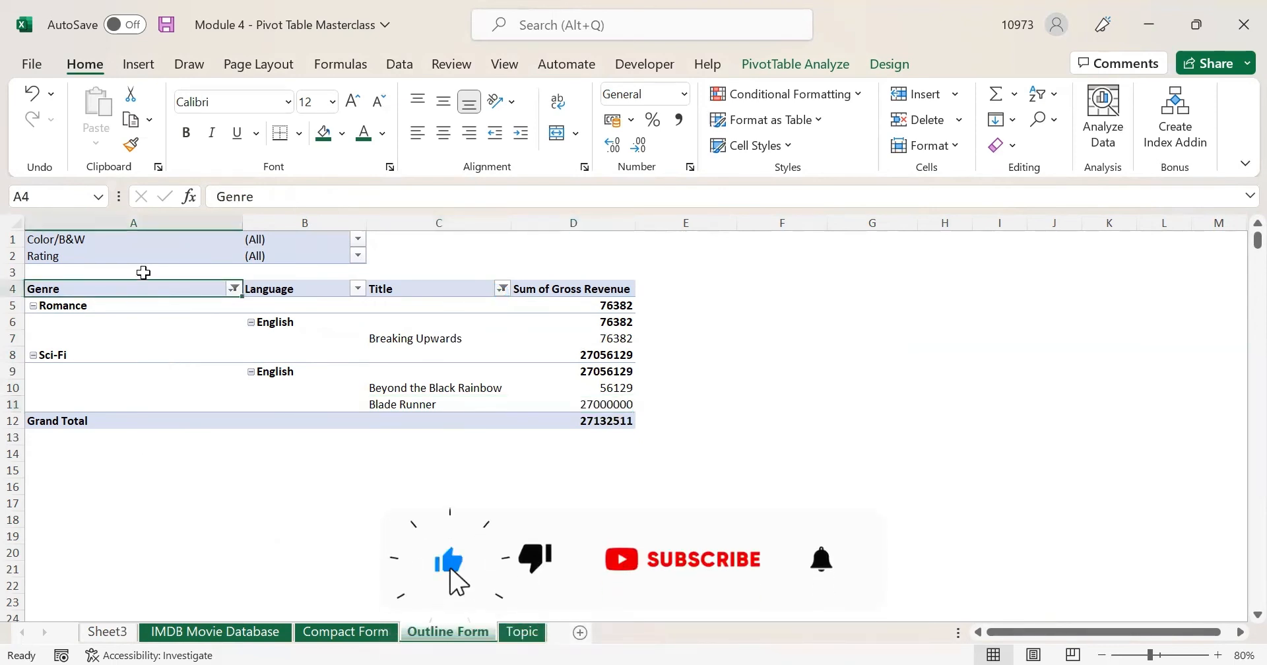
# - Change the Title label filter to titles beginning with "c"
pyautogui.click(452, 291)
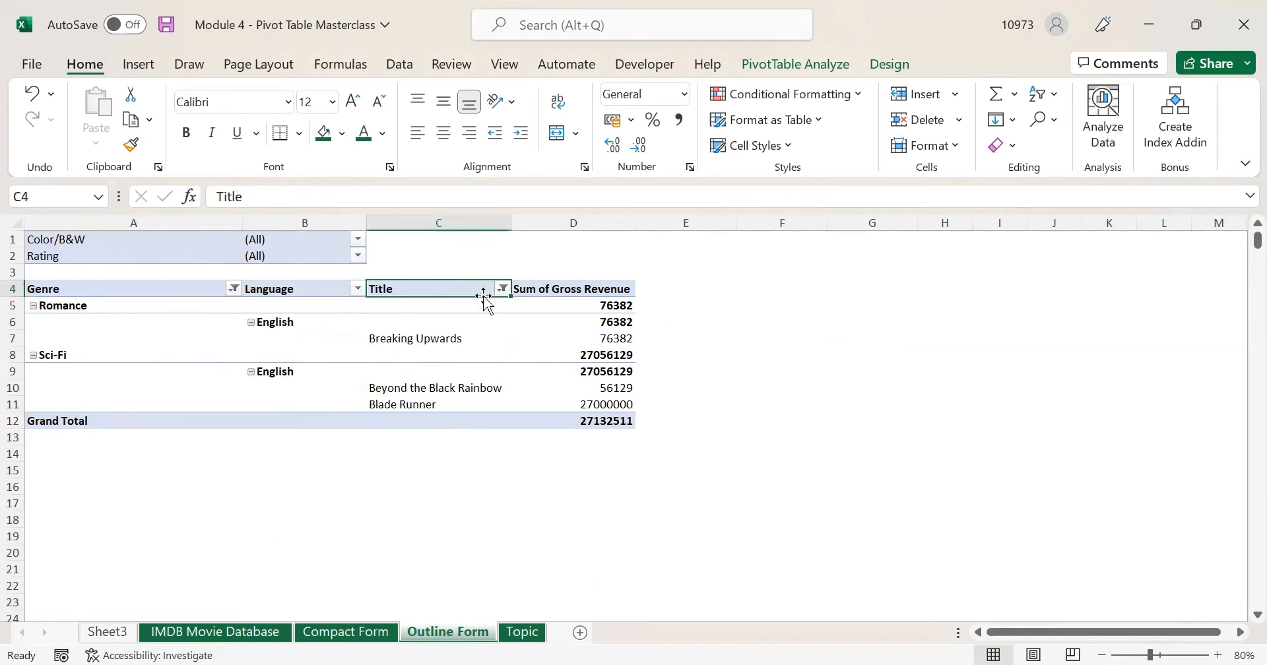
pyautogui.click(503, 288)
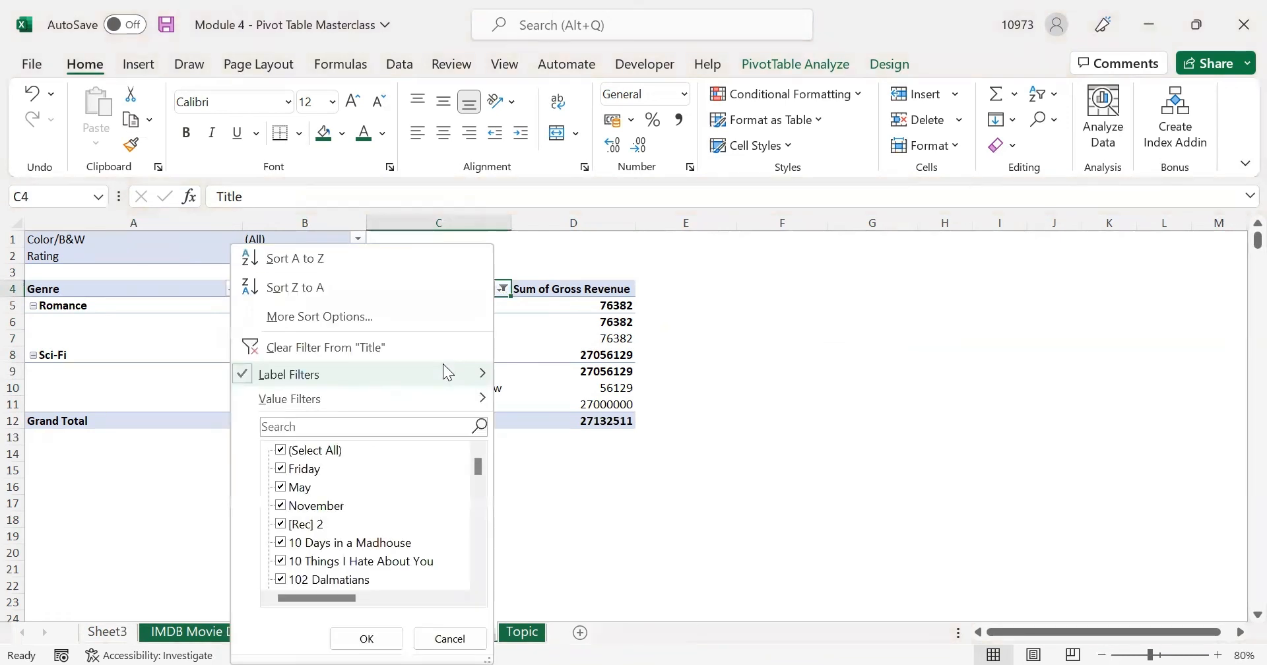
pyautogui.moveTo(448, 374)
pyautogui.click(624, 334)
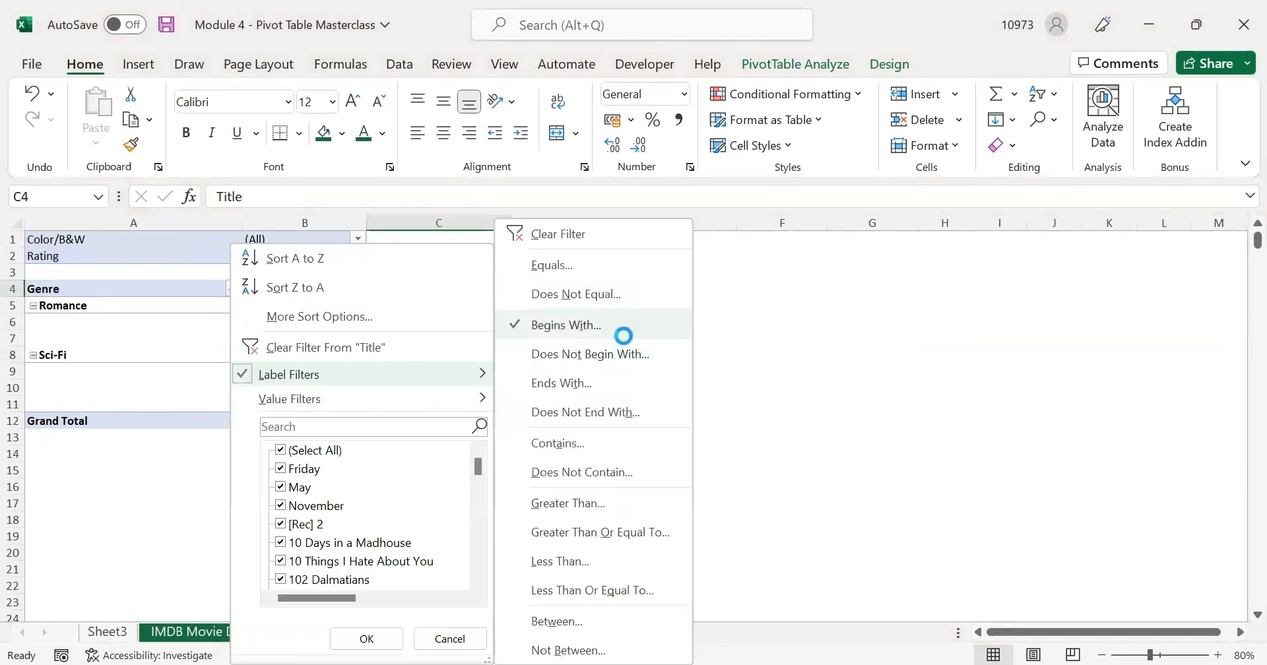
pyautogui.write('c')
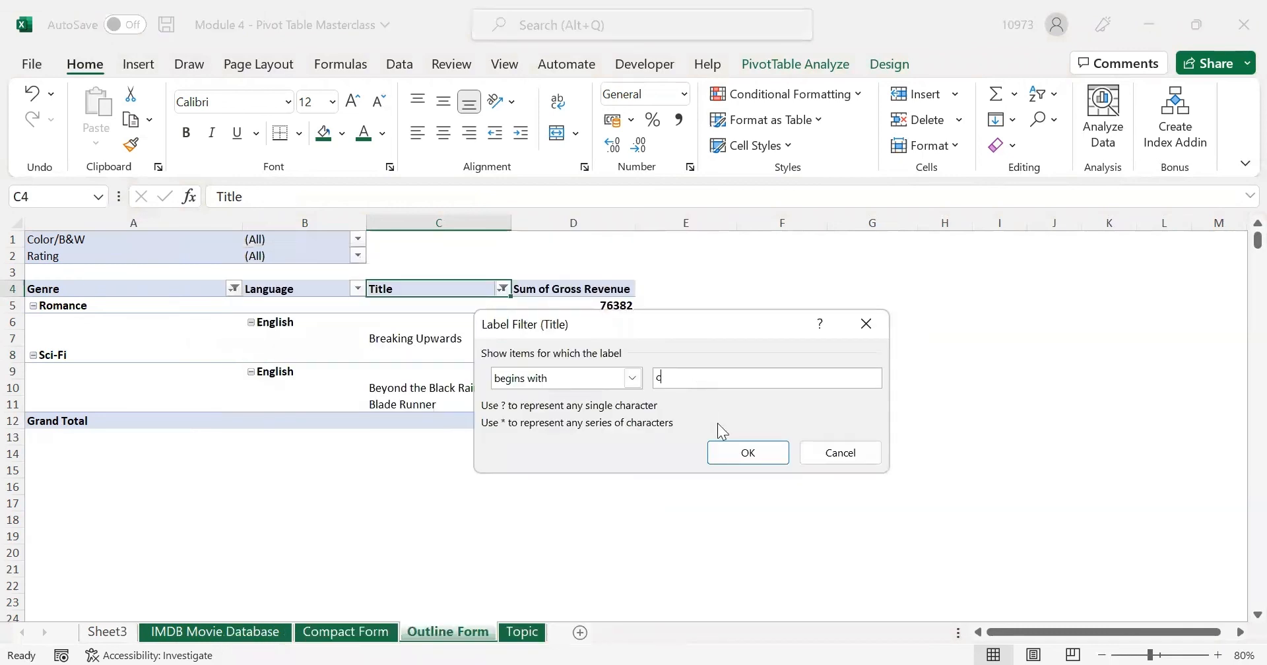
pyautogui.click(743, 455)
pyautogui.click(514, 503)
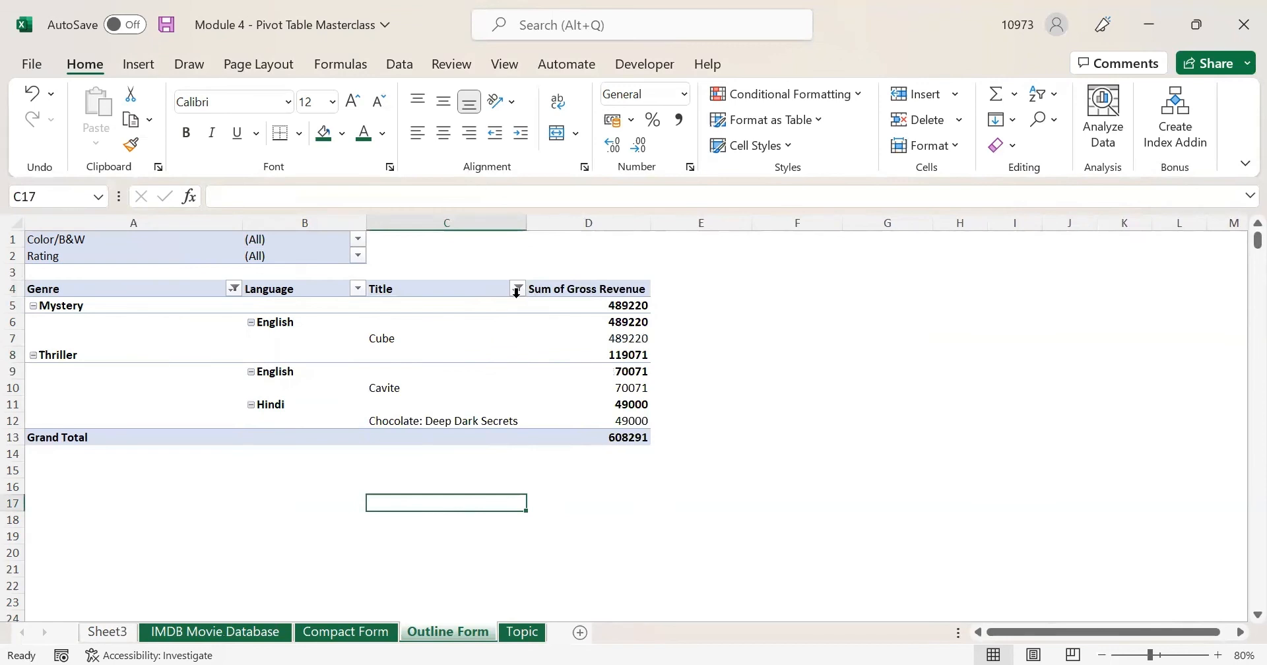
# - Examine how the genres, languages and movie titles are laid out across the filtered pivot table's separate columns
pyautogui.click(132, 308)
pyautogui.click(132, 356)
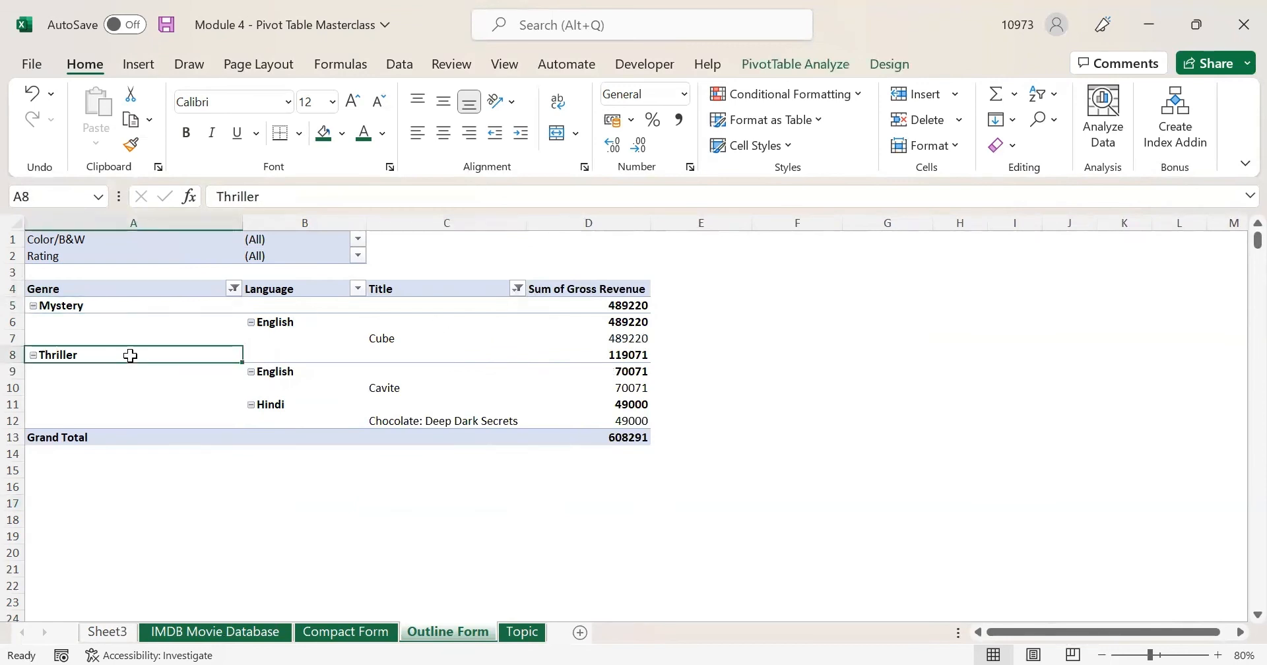
pyautogui.click(316, 321)
pyautogui.click(314, 371)
pyautogui.click(306, 404)
pyautogui.click(473, 420)
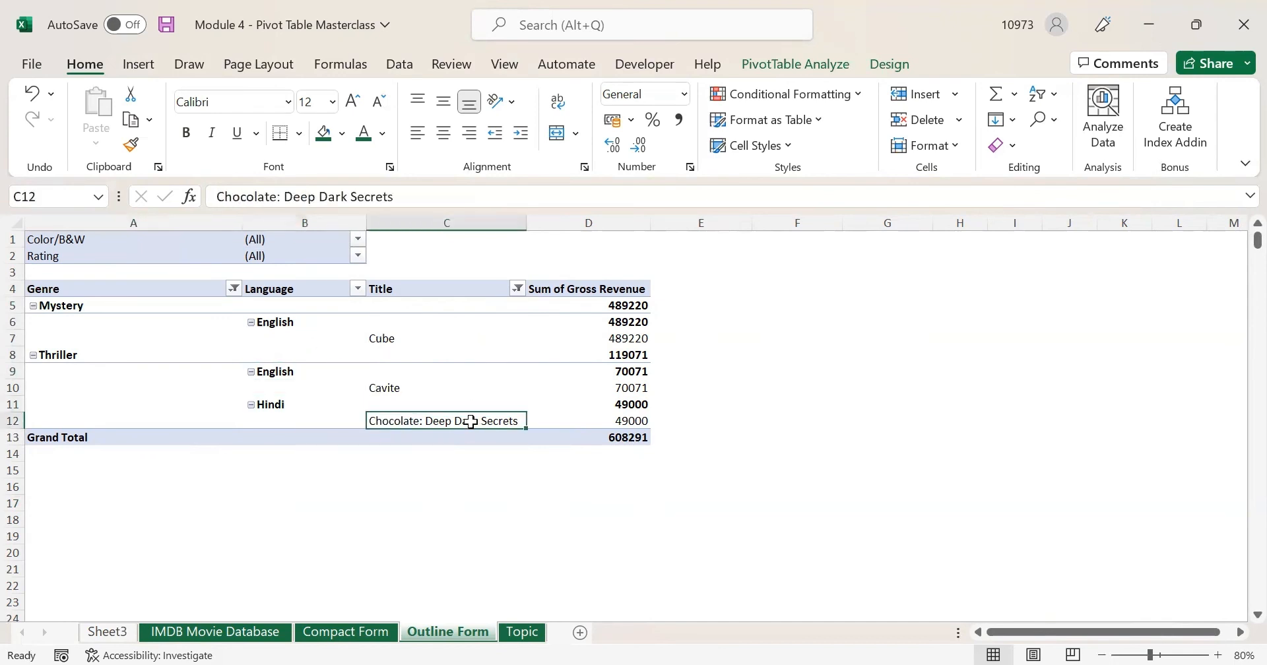
pyautogui.click(420, 383)
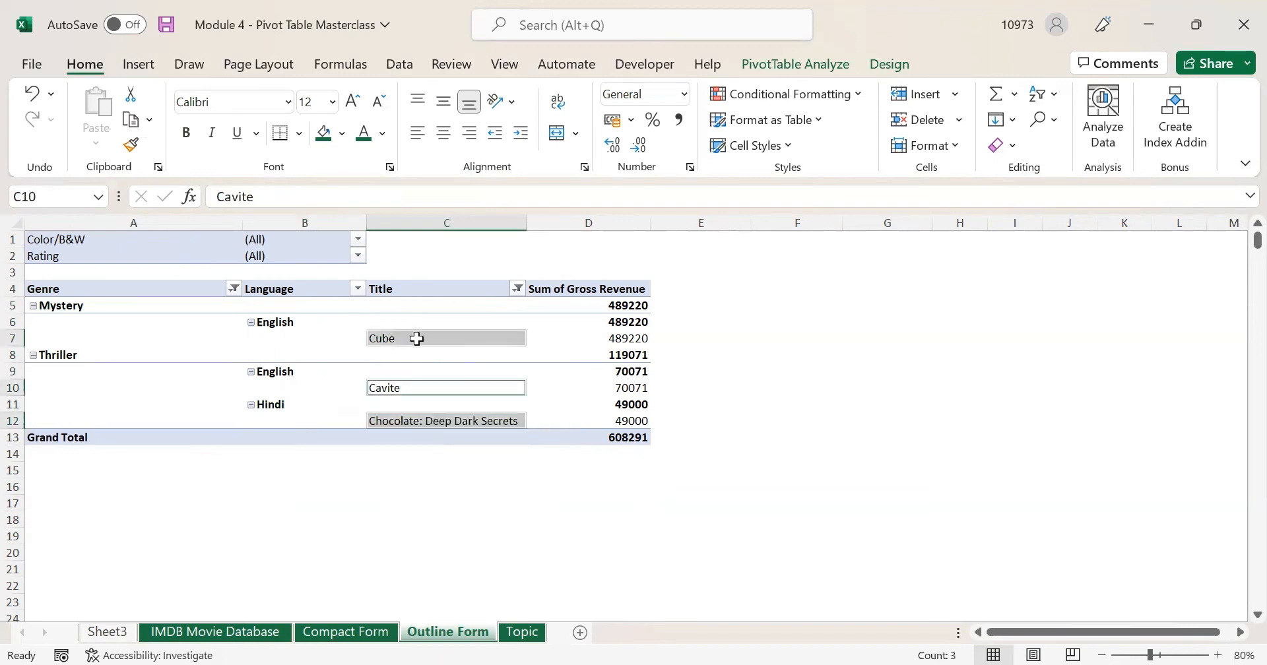
pyautogui.click(416, 338)
pyautogui.click(467, 504)
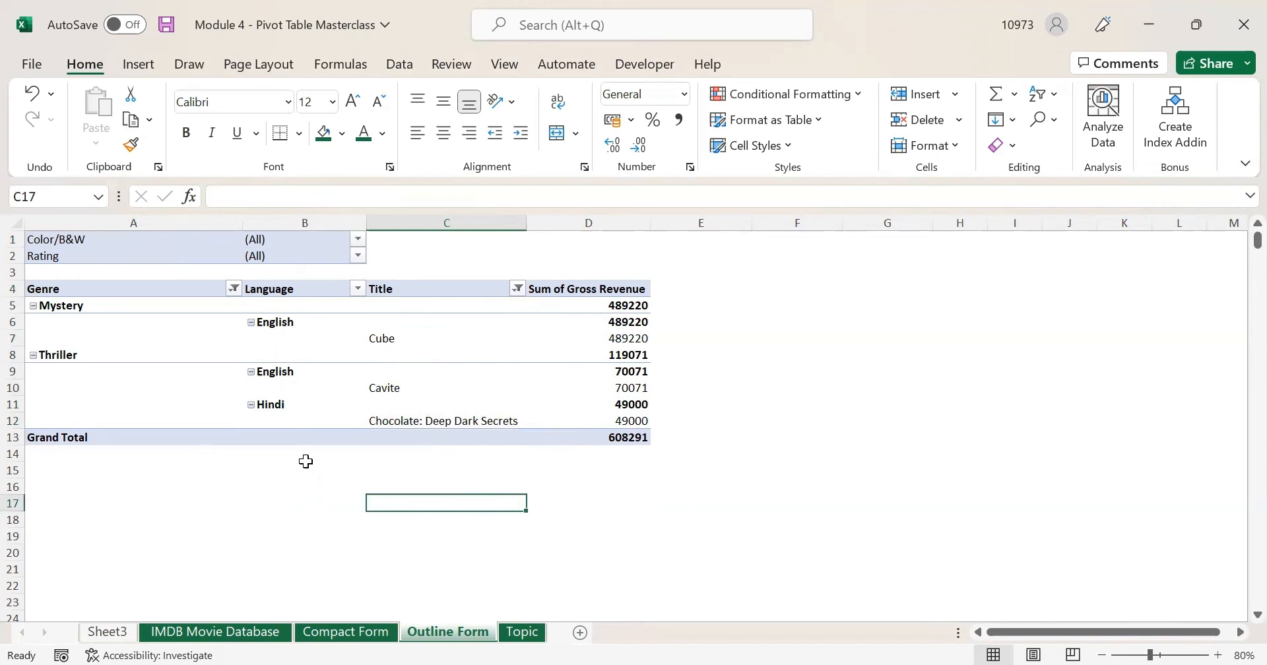
pyautogui.click(276, 345)
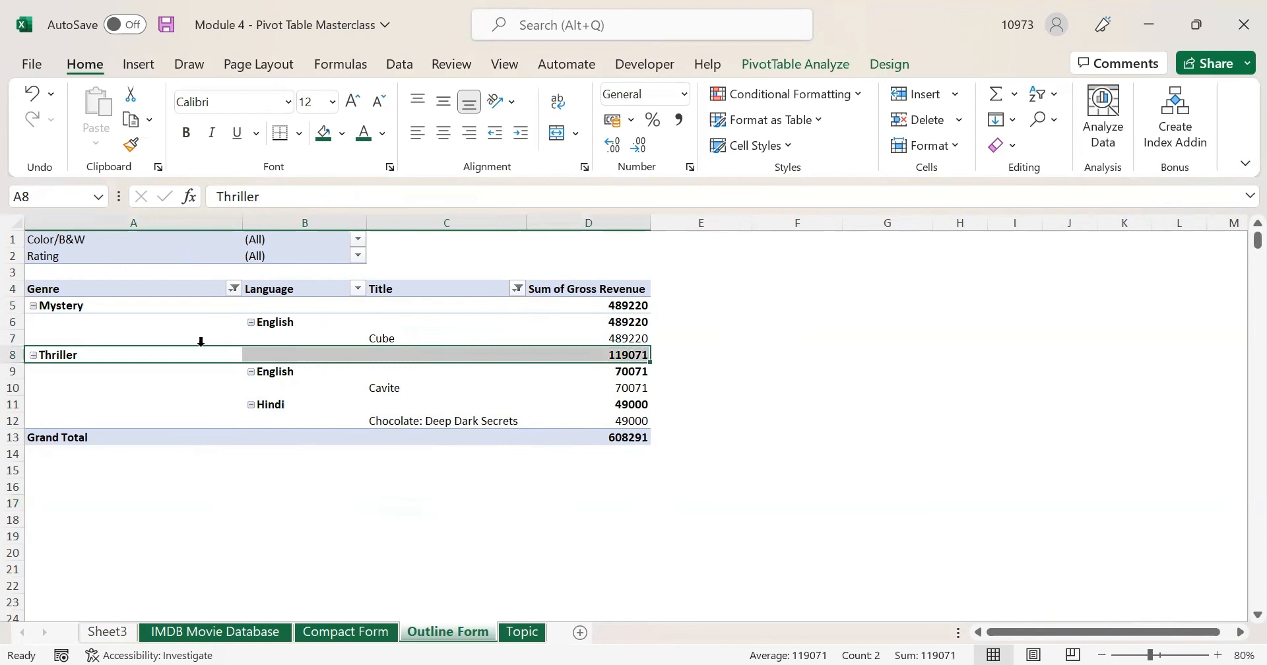
pyautogui.click(191, 345)
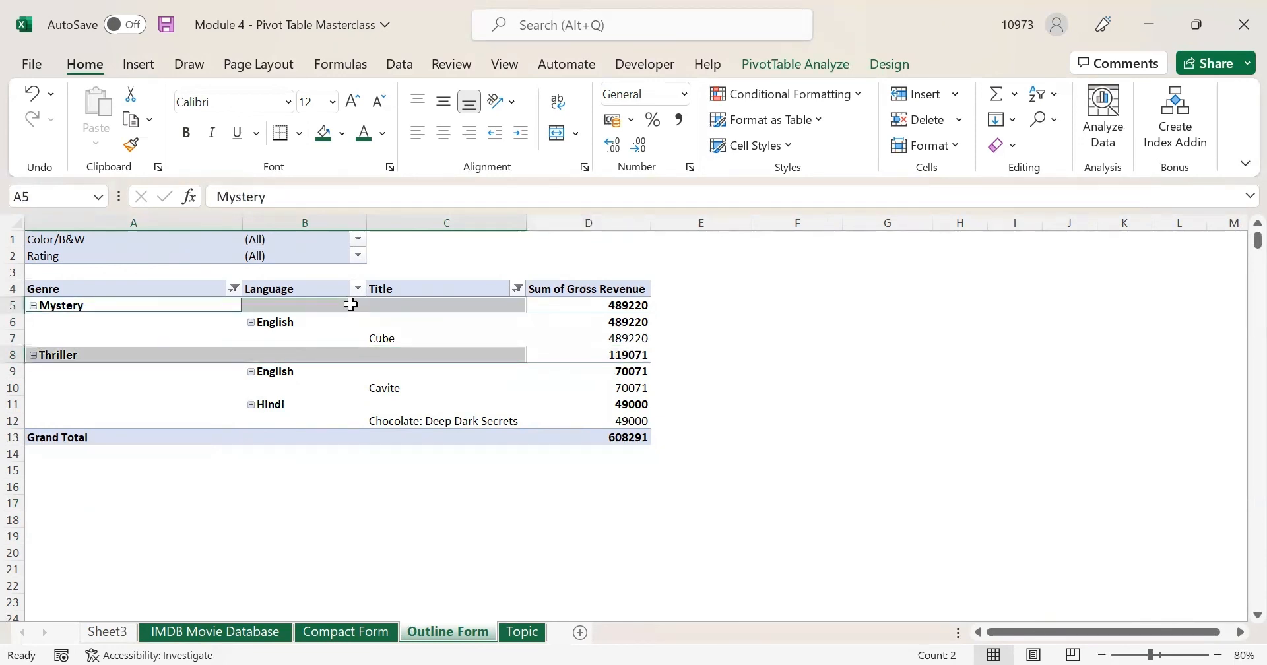
# - Clear the filter from the Title field and collapse the Mystery genre group
pyautogui.click(519, 290)
pyautogui.click(400, 350)
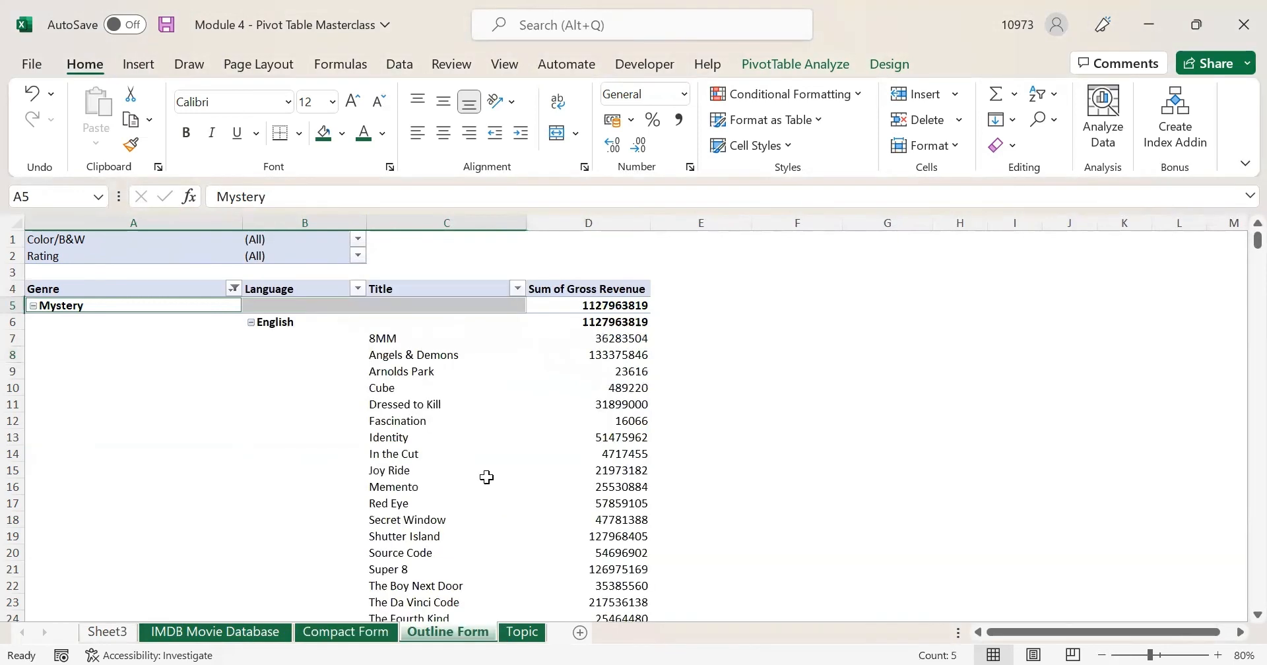
pyautogui.click(487, 472)
pyautogui.click(235, 291)
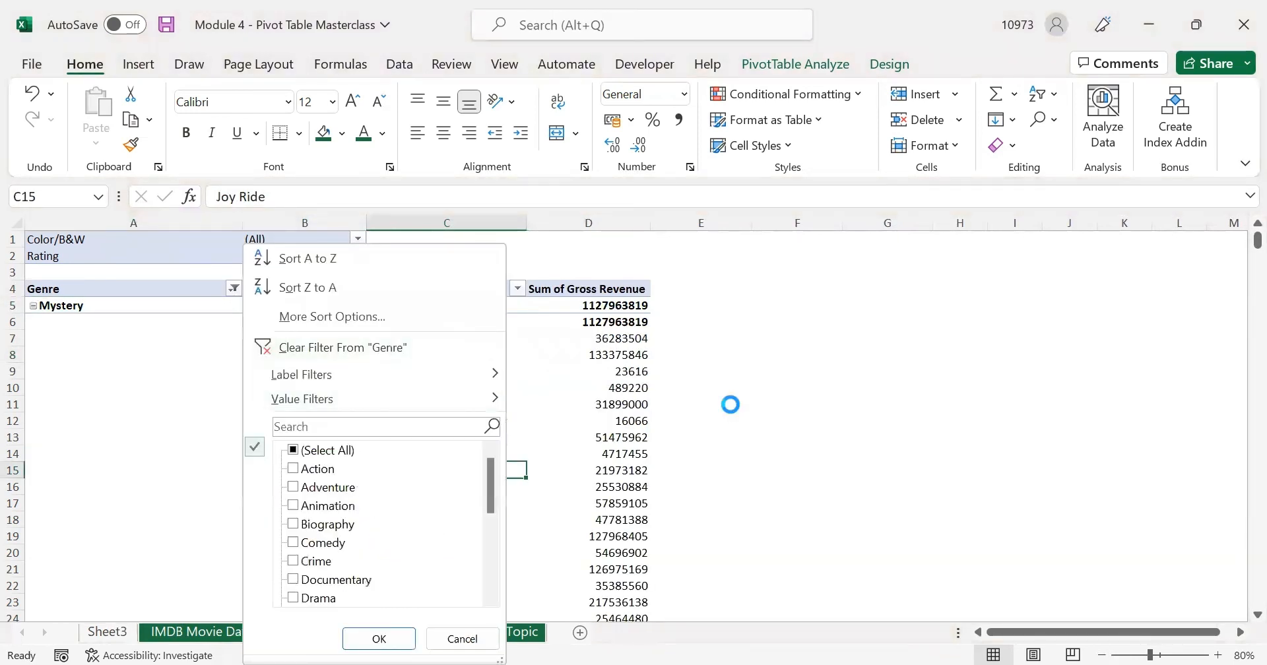
pyautogui.click(35, 306)
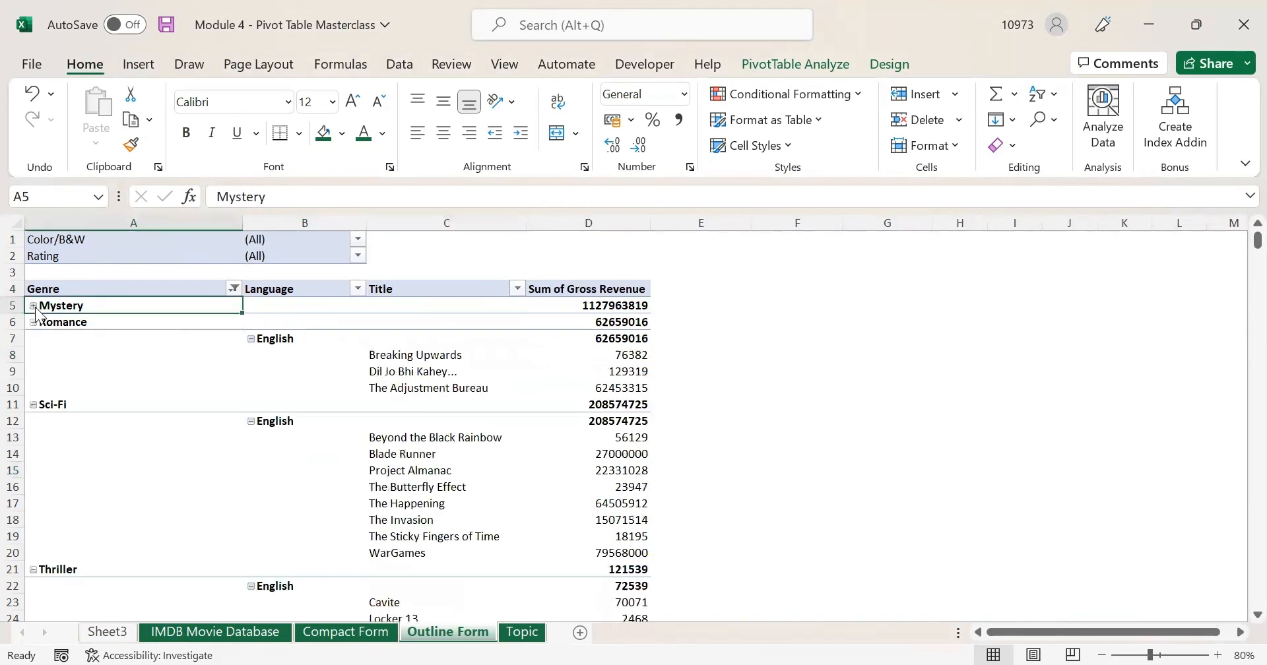
pyautogui.click(334, 388)
pyautogui.click(325, 346)
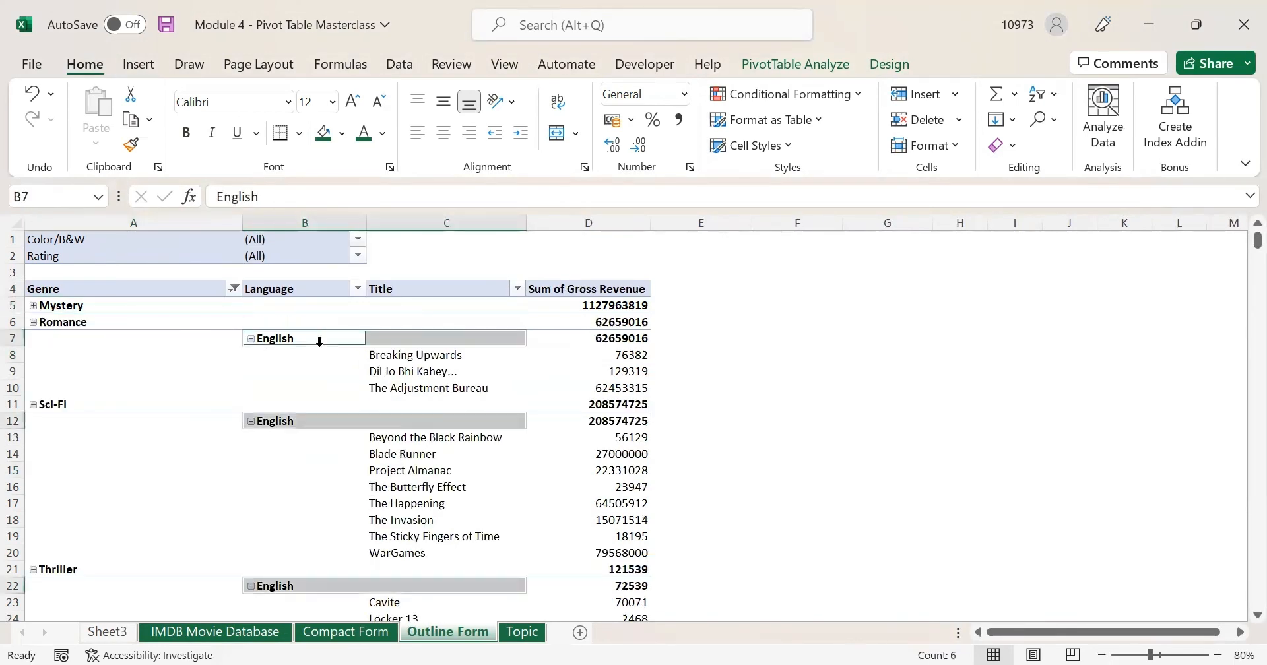
pyautogui.click(226, 339)
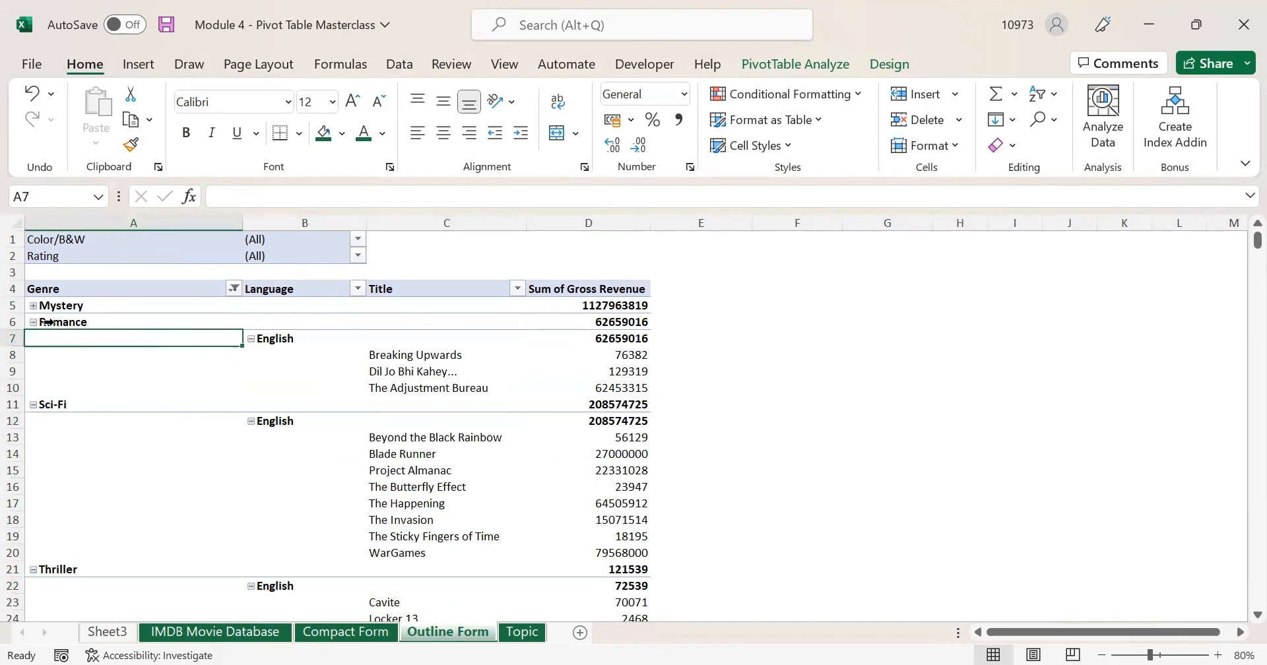
# - Examine how the outline layout places the Romance and Sci-Fi genre headings and their English language headings on separate rows
pyautogui.click(33, 322)
pyautogui.click(33, 322)
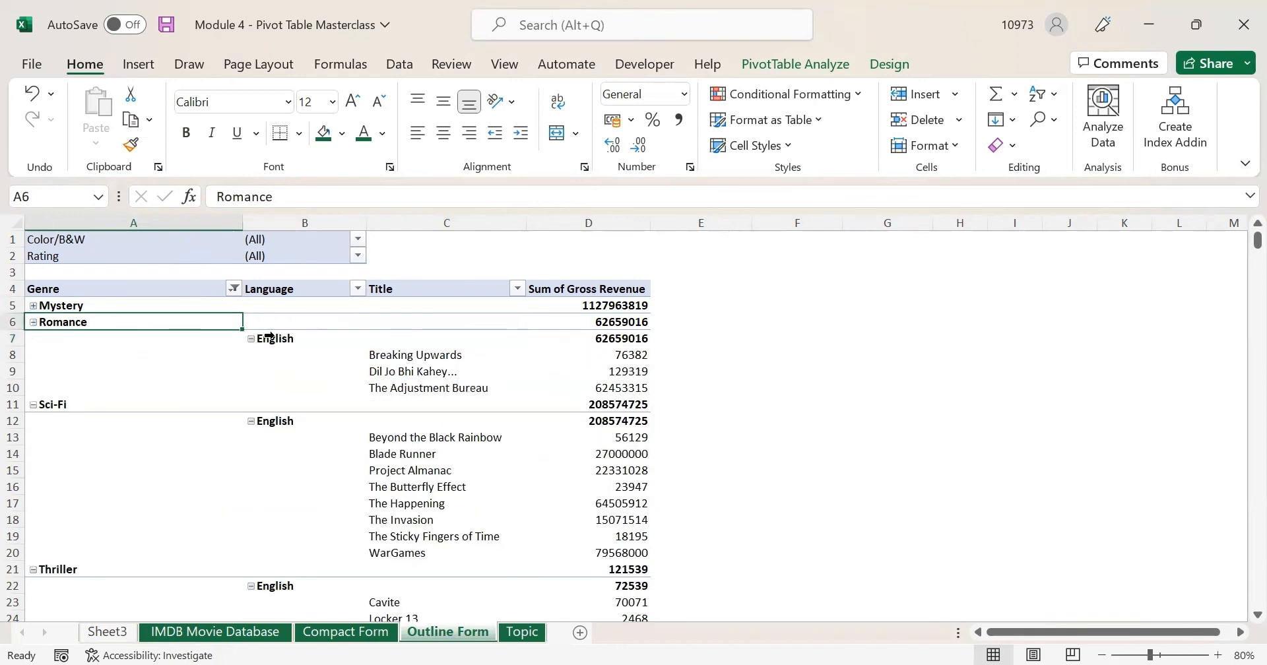
pyautogui.click(267, 339)
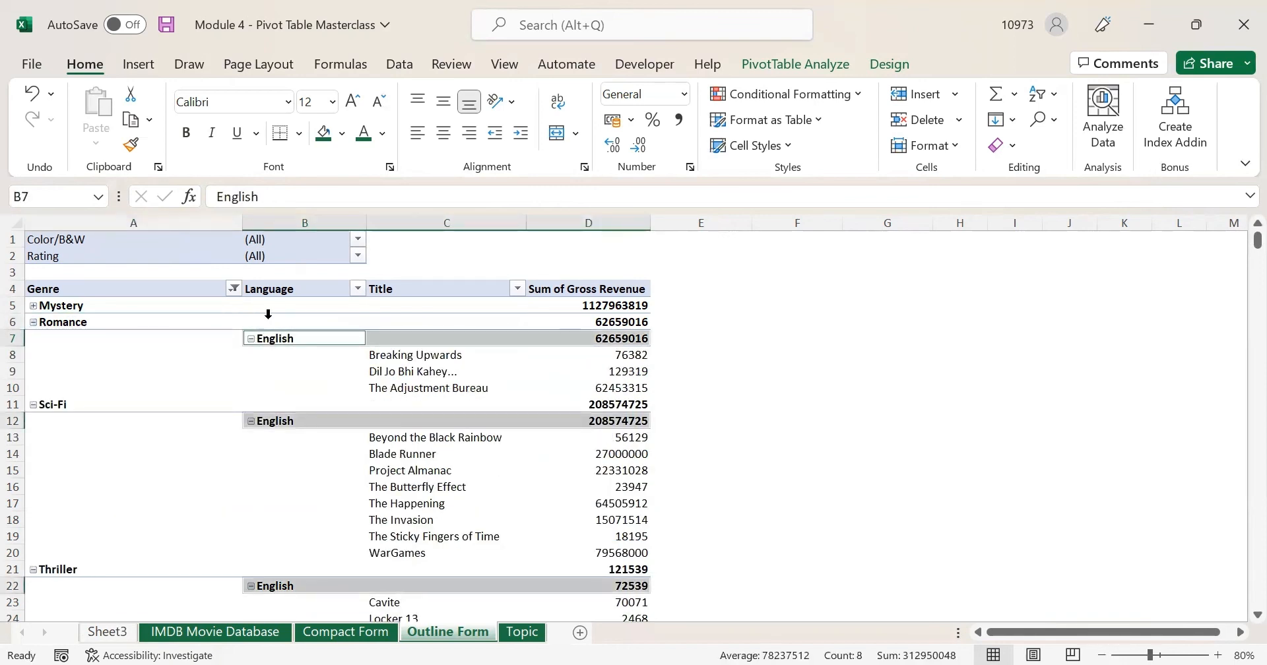
pyautogui.click(256, 321)
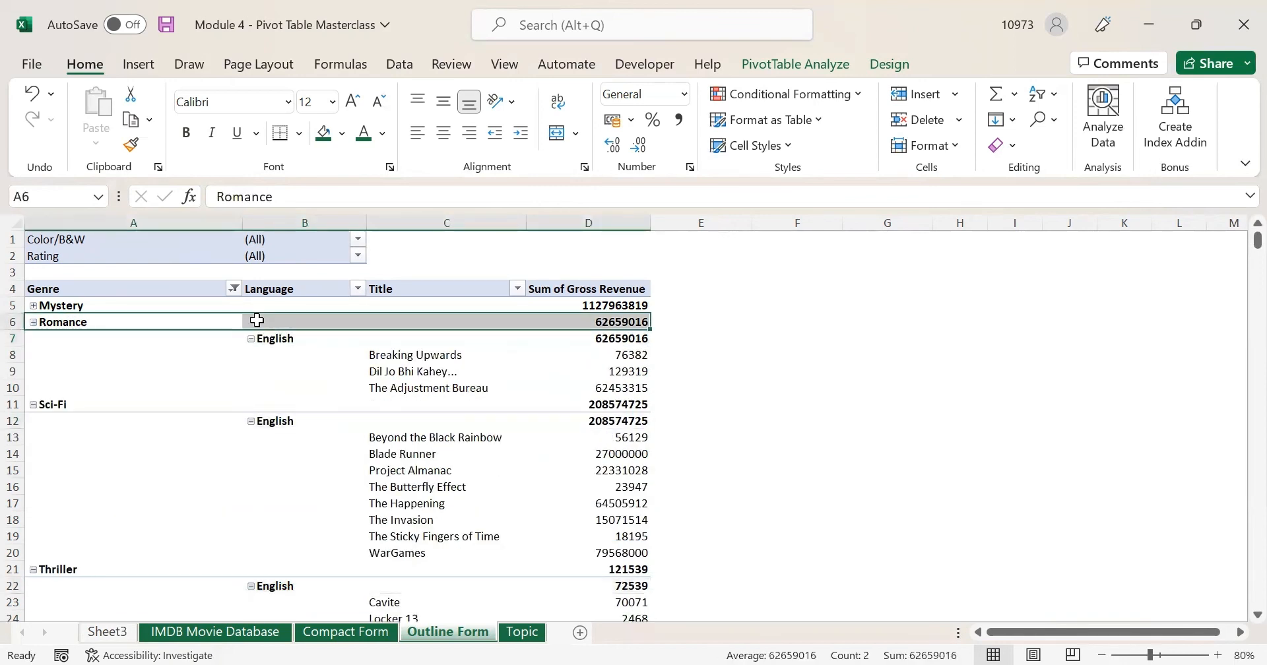
pyautogui.click(176, 345)
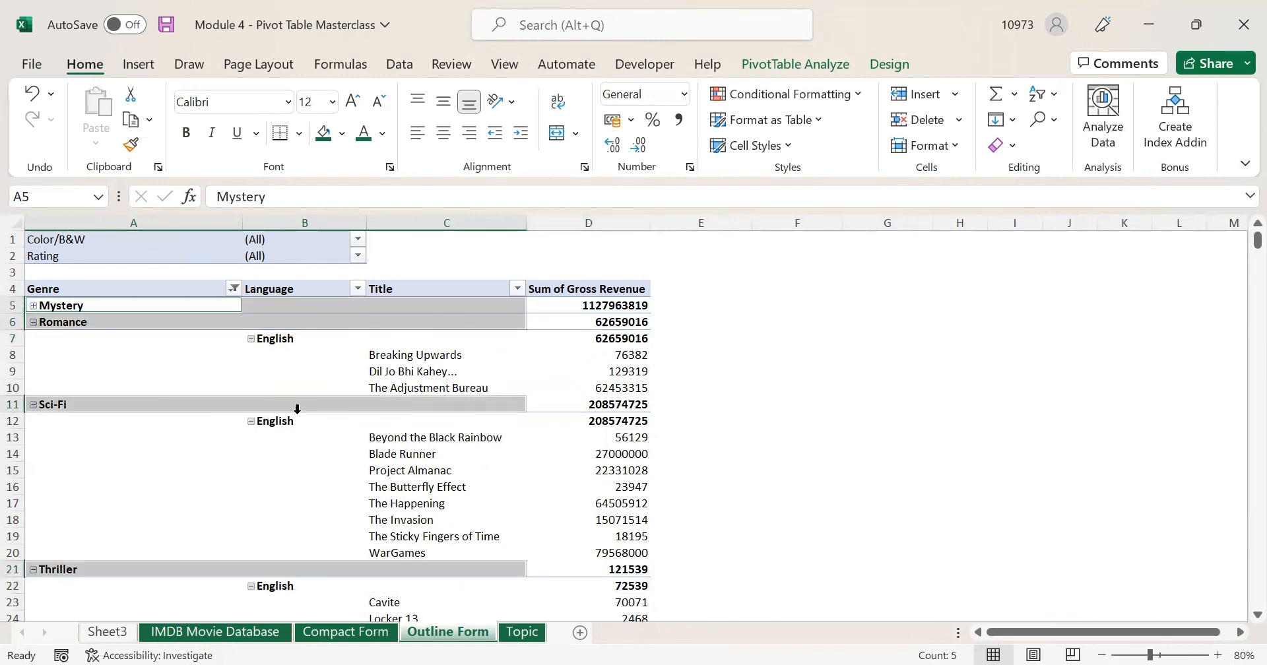
pyautogui.click(137, 421)
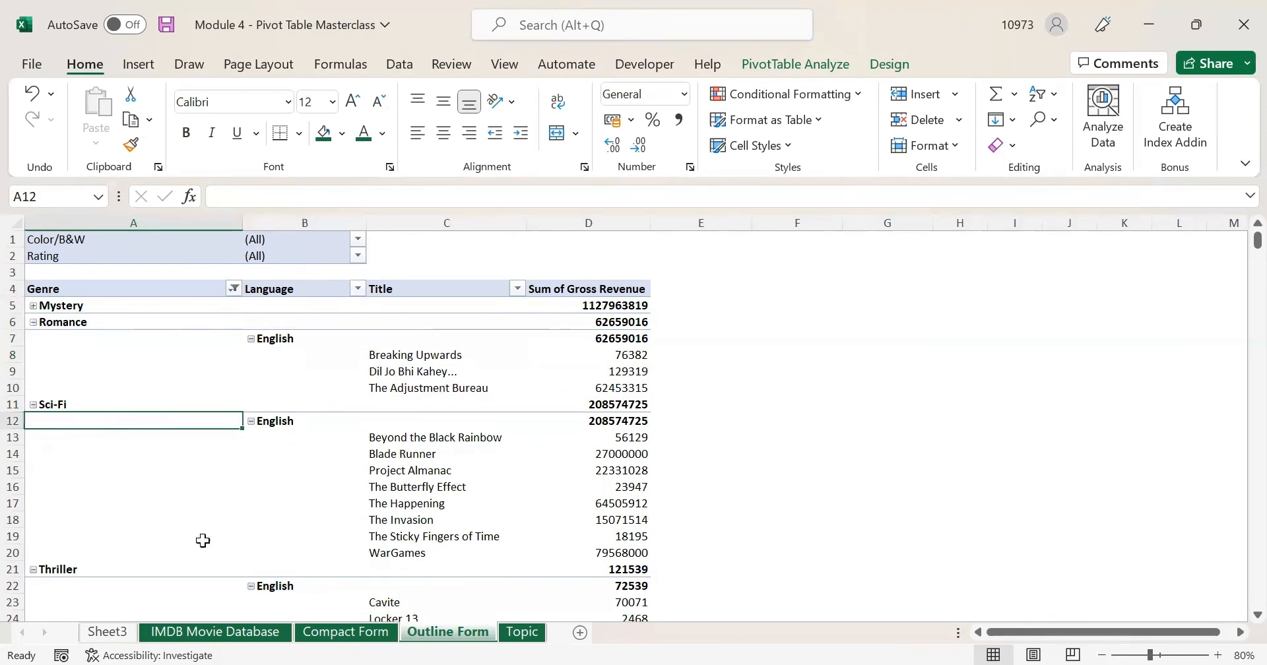
pyautogui.click(128, 554)
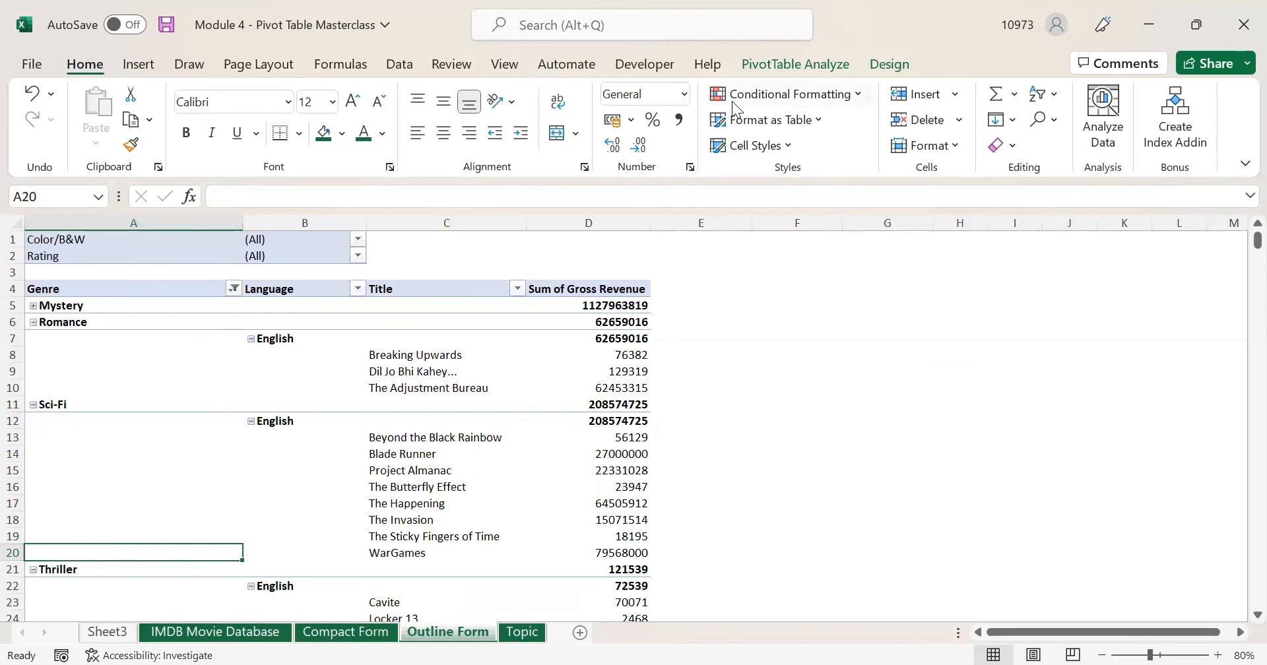
# - Show the pivot table in tabular form and inspect the genre, language and title cells of the Romance and Sci-Fi groups
pyautogui.click(891, 64)
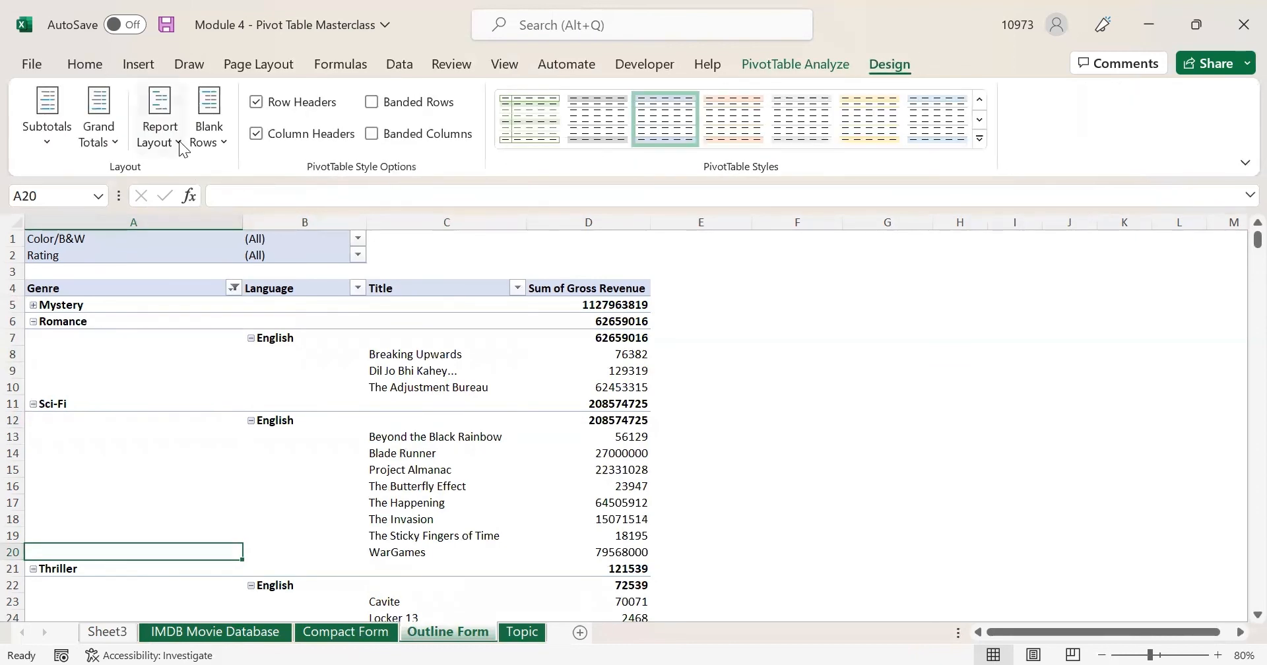
pyautogui.click(180, 140)
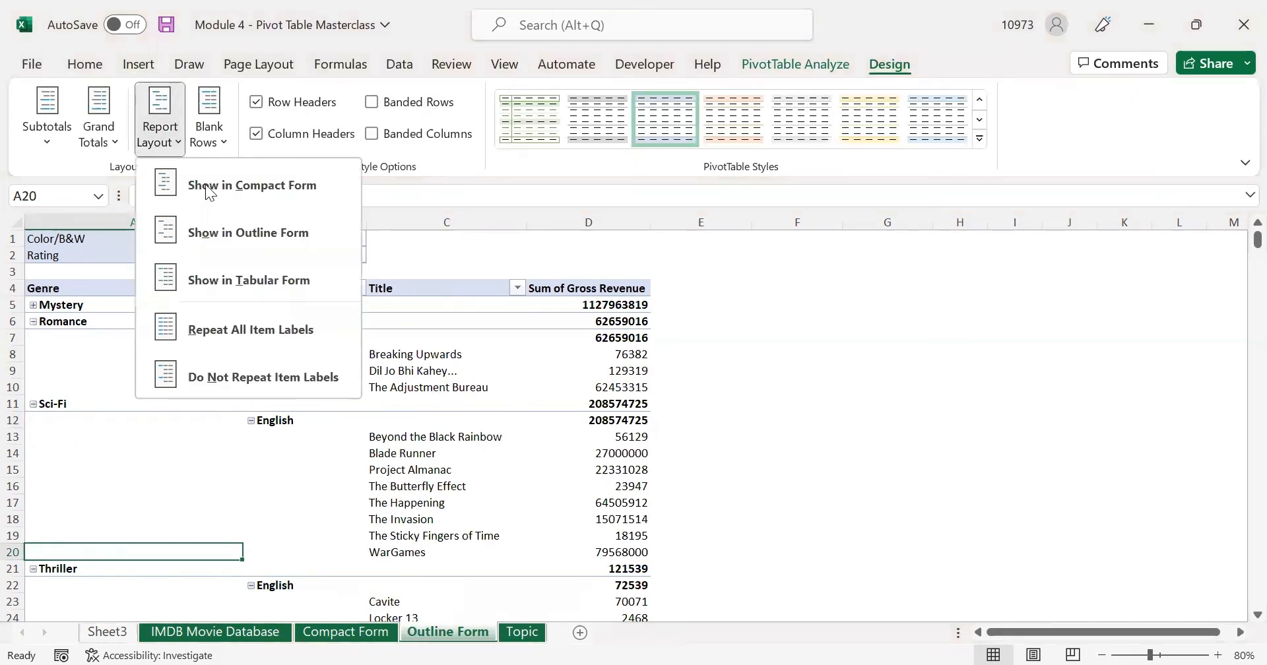
pyautogui.click(231, 287)
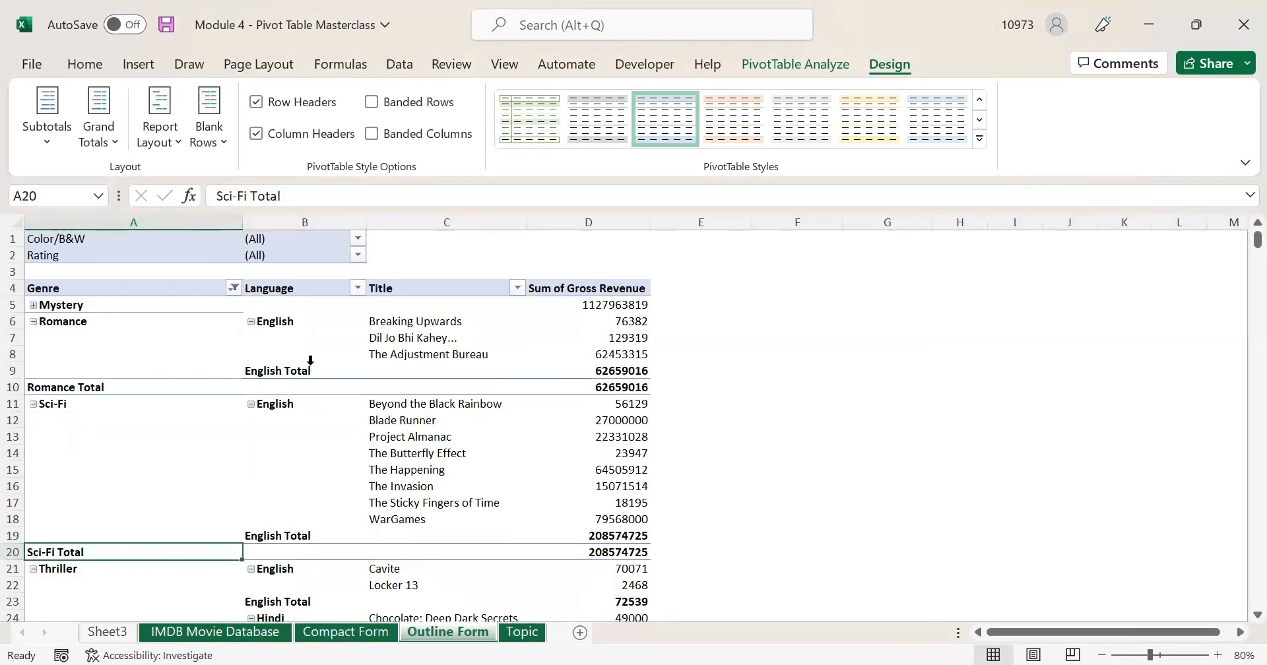
pyautogui.click(165, 333)
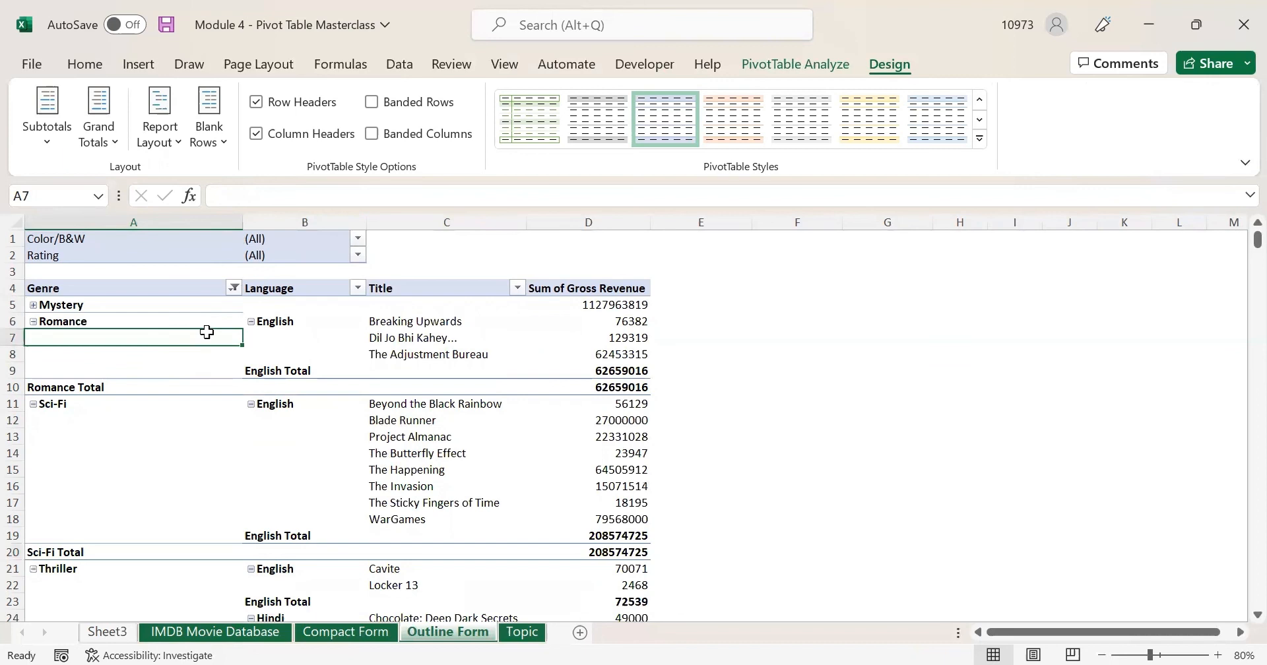
pyautogui.click(167, 424)
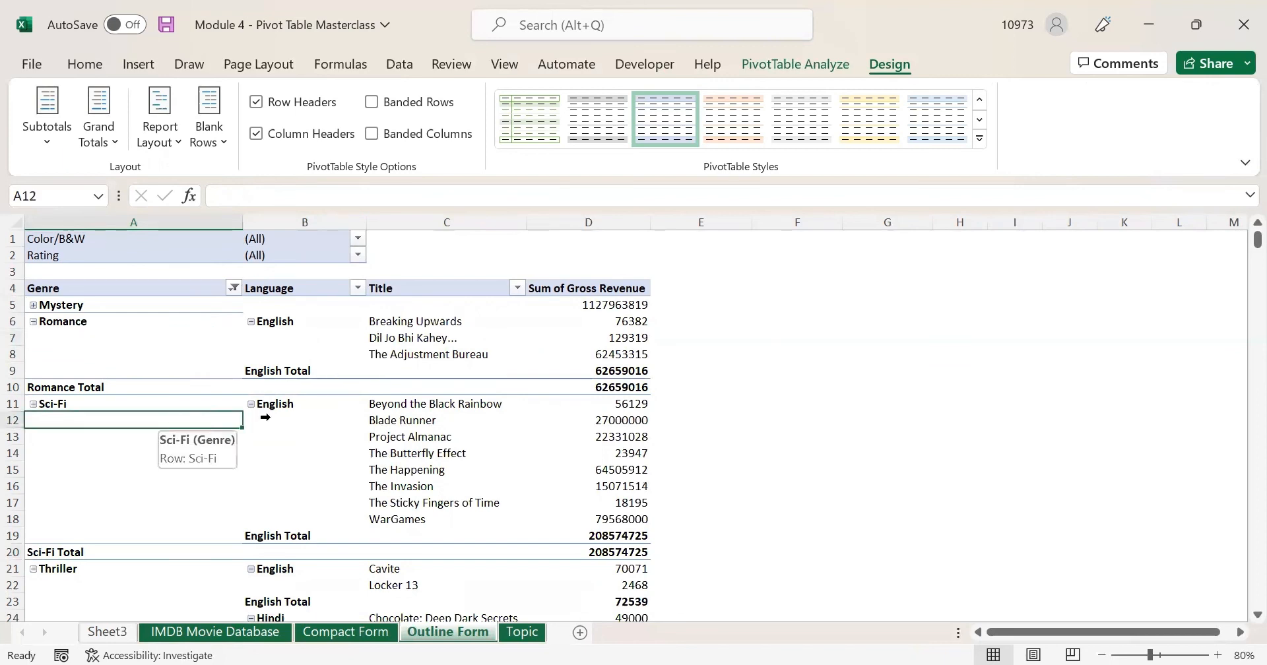
pyautogui.click(306, 320)
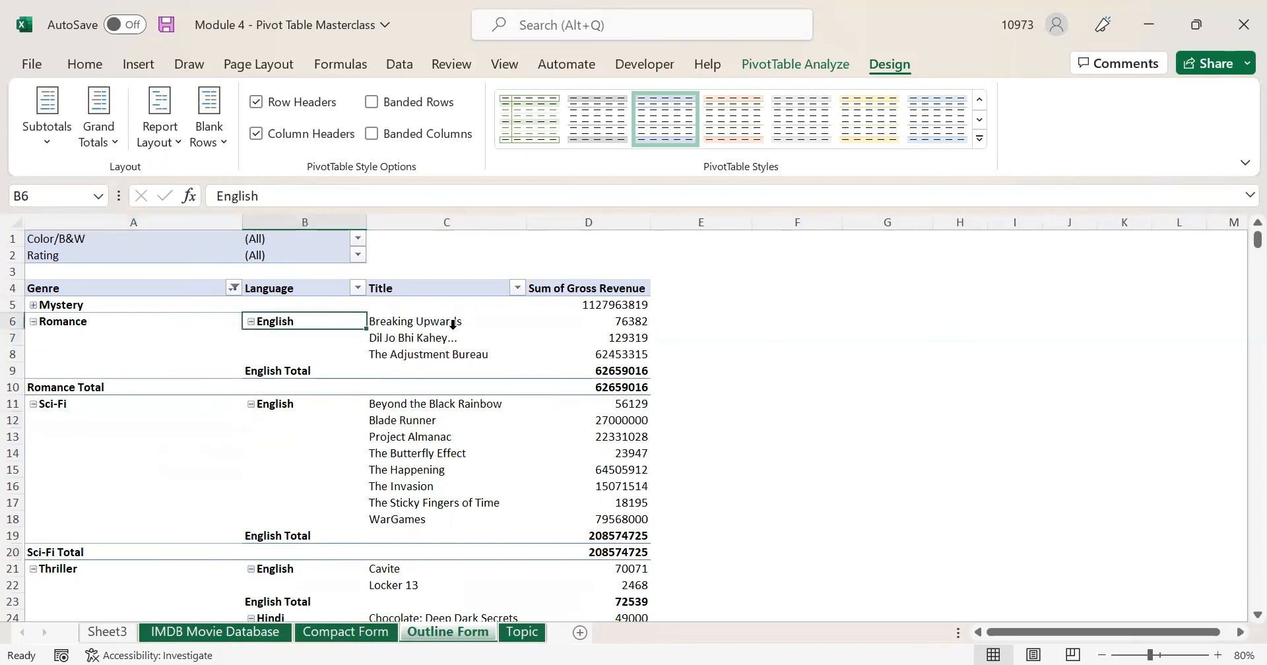
pyautogui.click(453, 324)
pyautogui.click(484, 353)
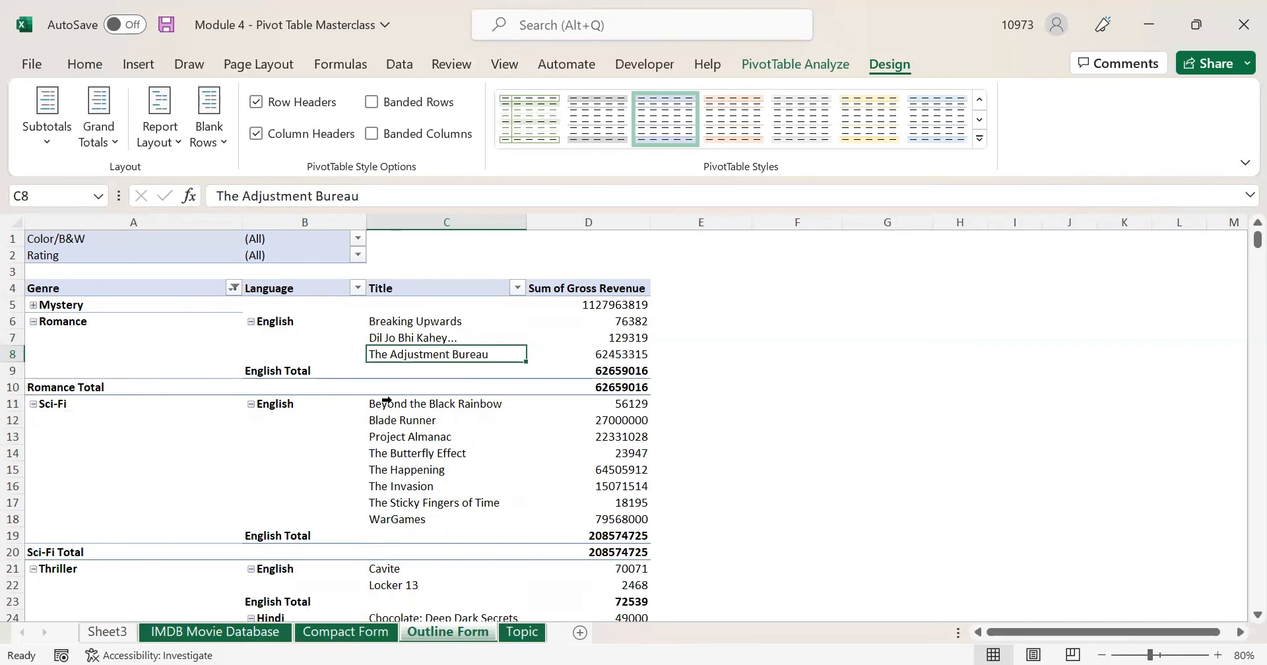
# - Switch the pivot table's report layout back to outline form and select an empty cell outside the table
pyautogui.click(171, 135)
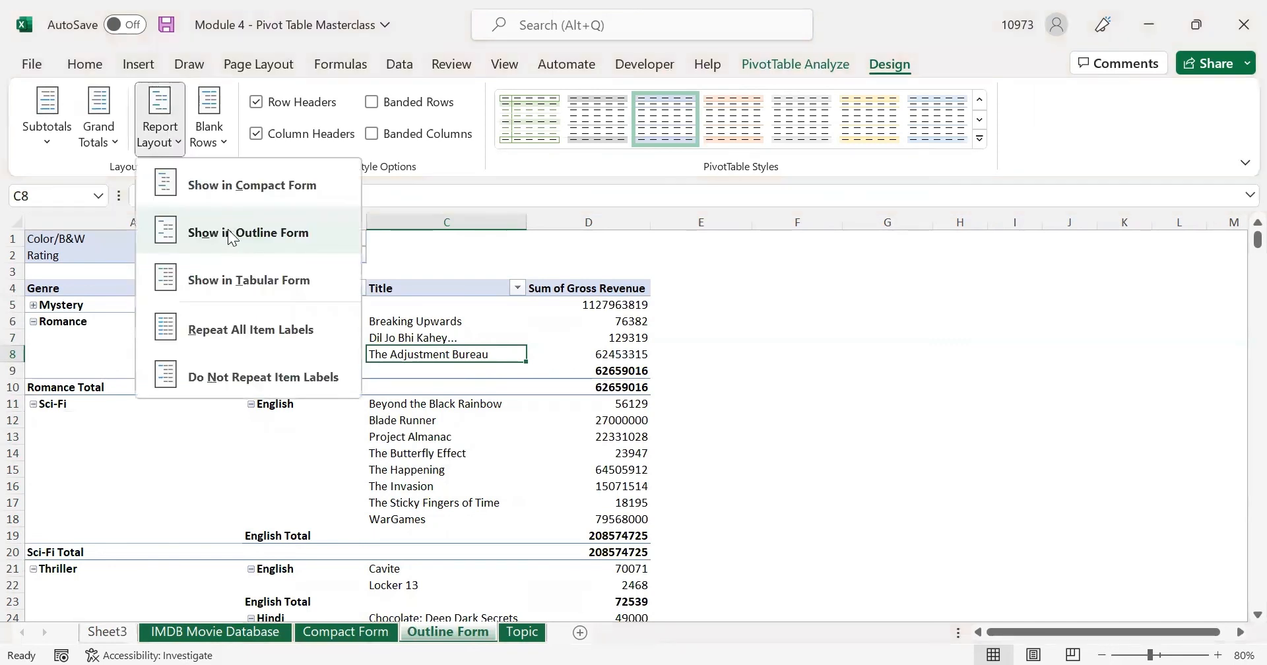
pyautogui.click(231, 234)
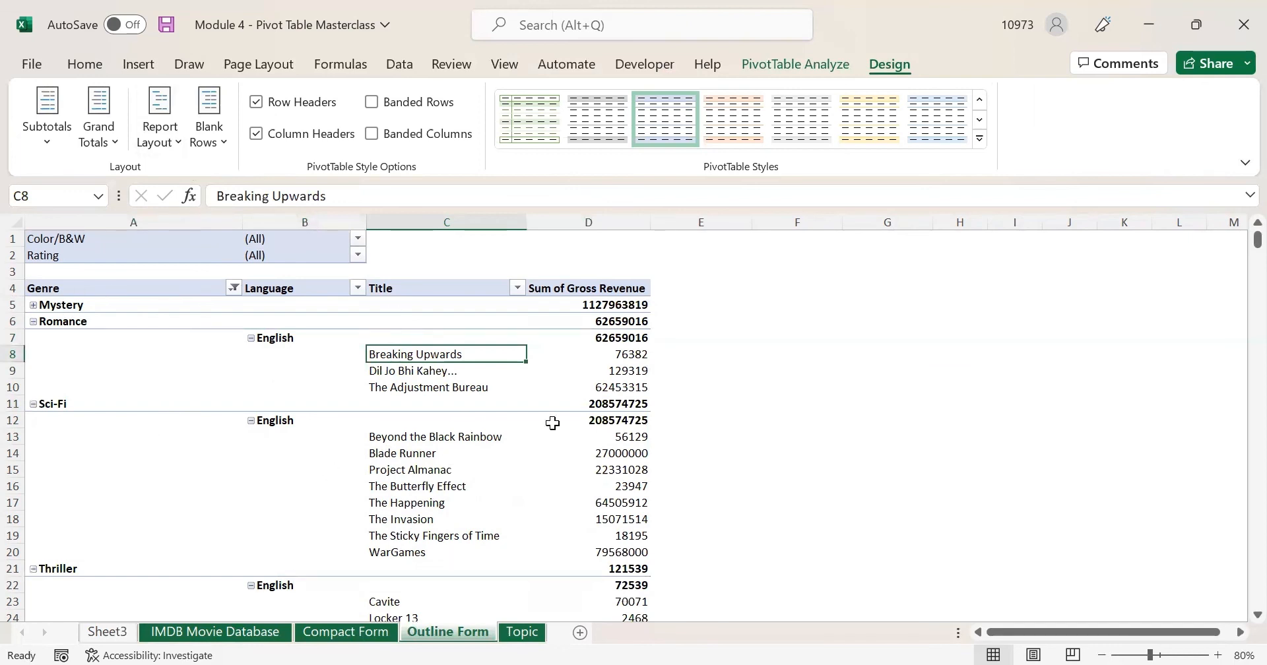
pyautogui.click(96, 66)
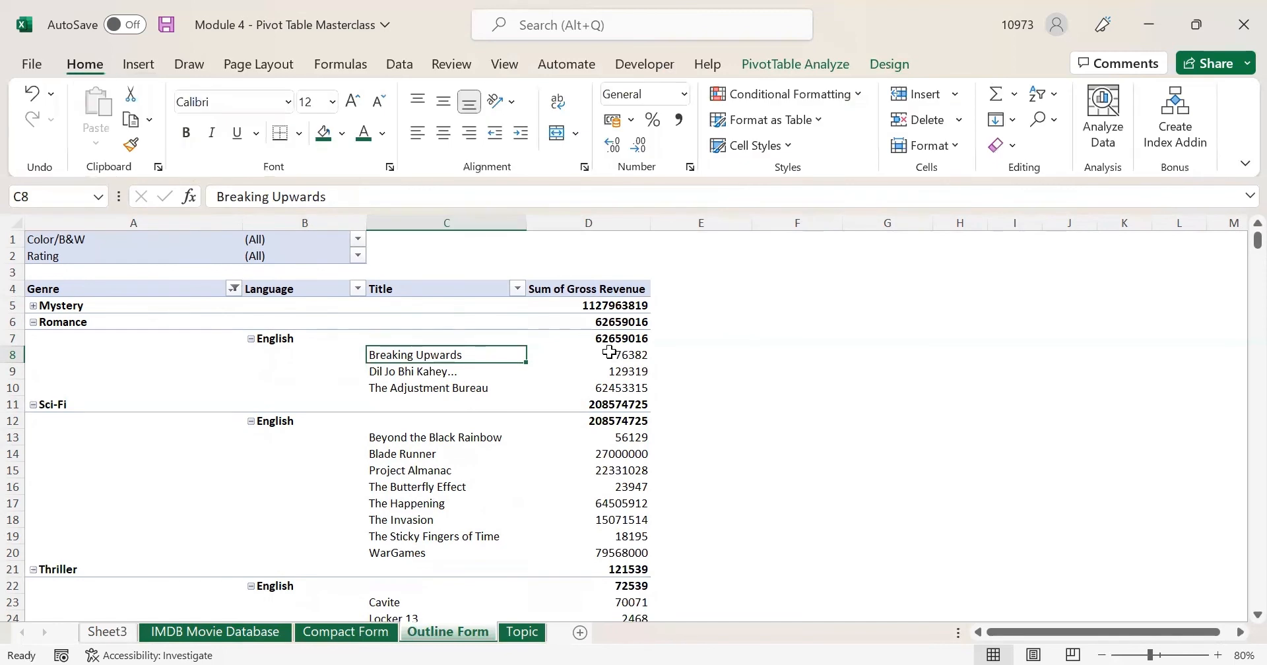
pyautogui.moveTo(543, 428)
pyautogui.click(444, 290)
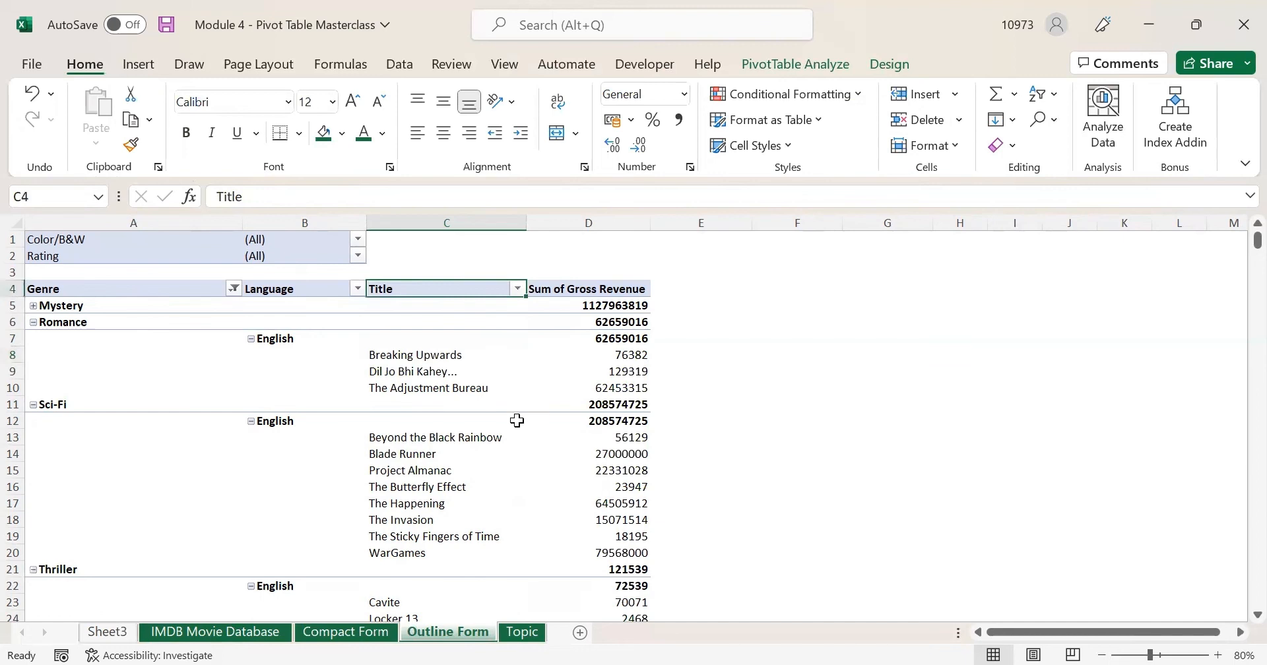
pyautogui.click(766, 449)
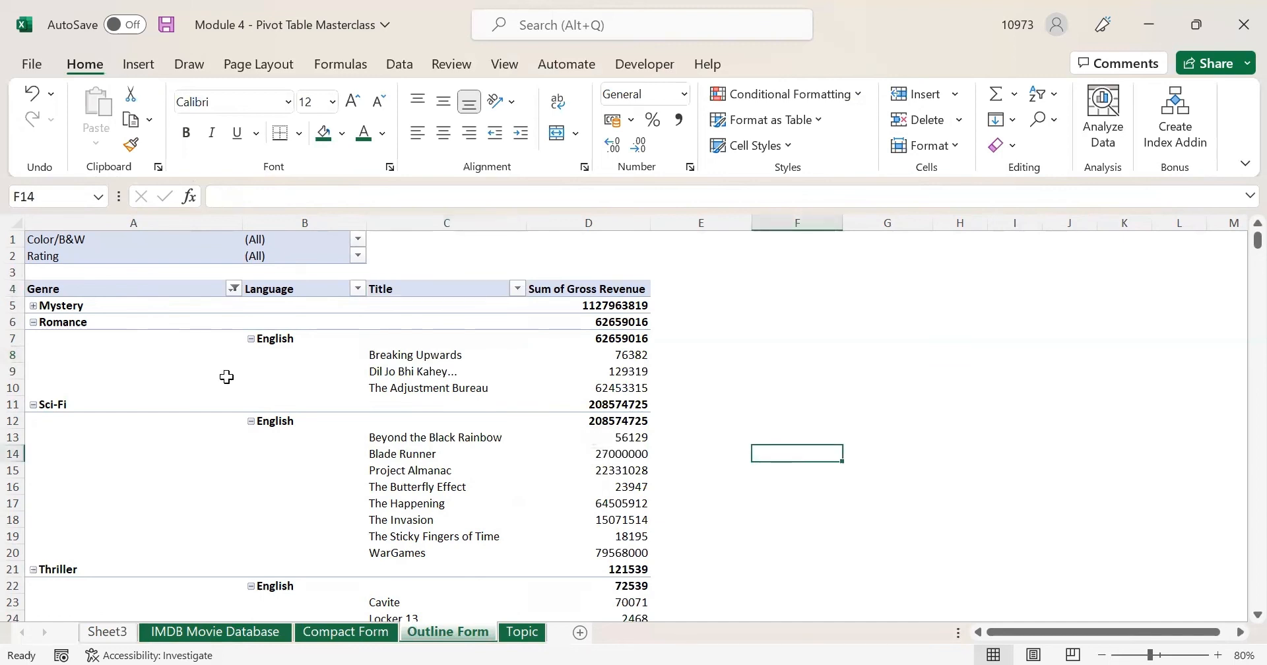